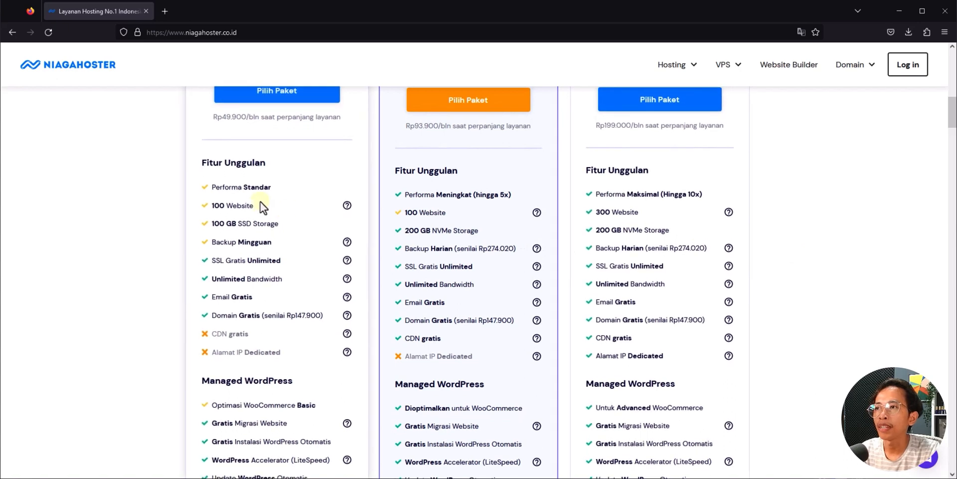
- Compare the prices and features of the Premium, Business and Cloud Startup hosting packages
scroll(244, 194, up, 4)
scroll(259, 201, down, 4)
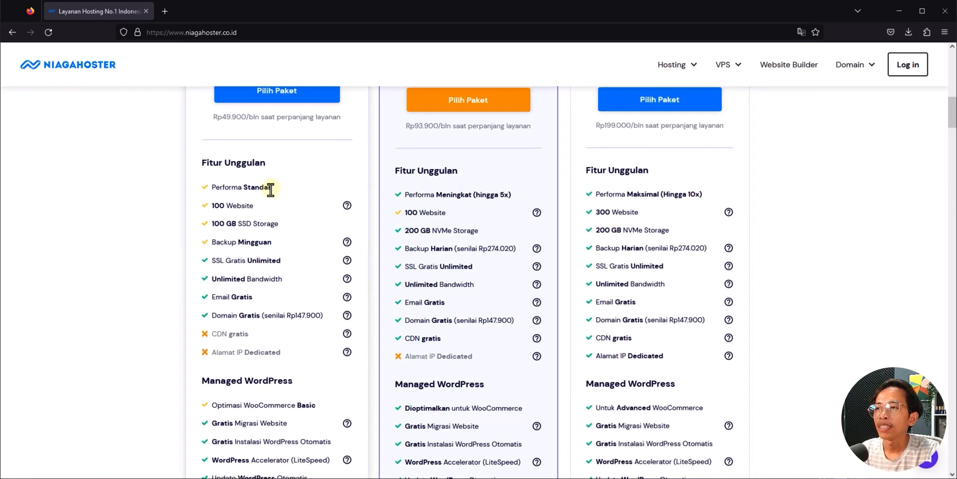
scroll(481, 306, down, 2)
scroll(482, 306, up, 2)
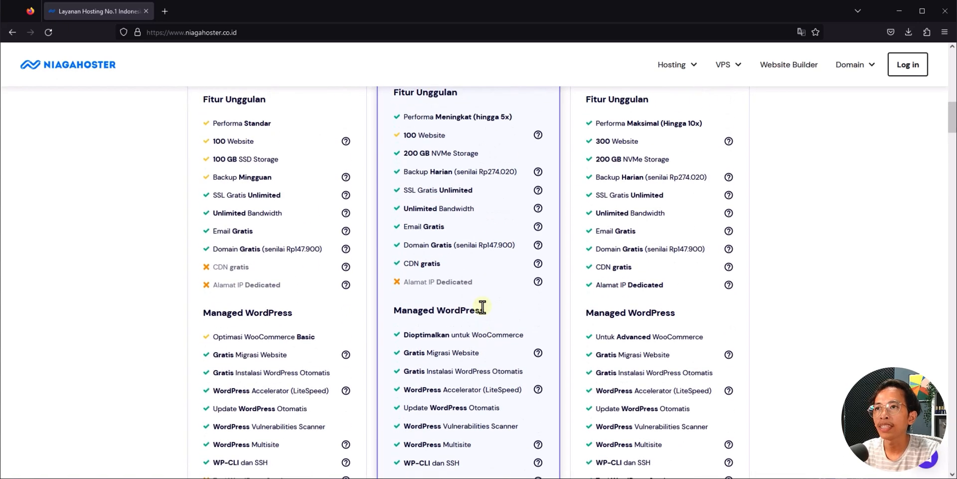
scroll(483, 308, down, 6)
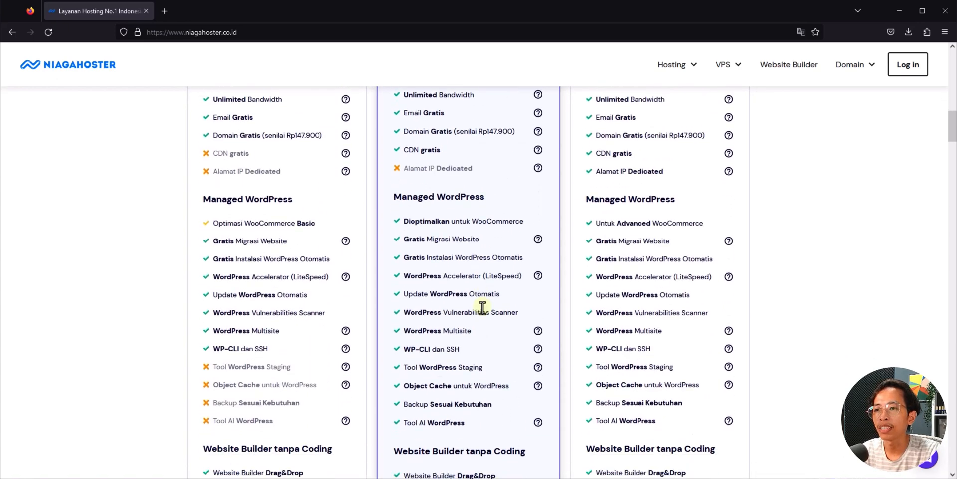
scroll(482, 308, down, 2)
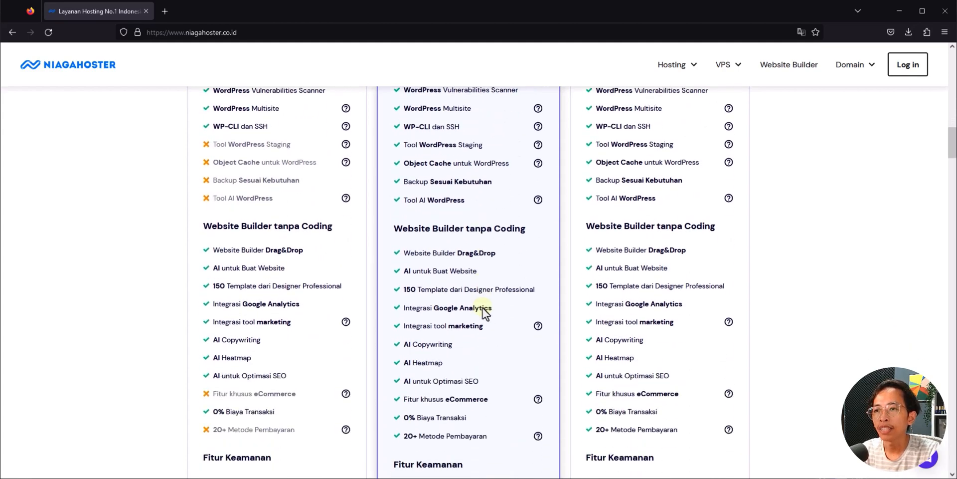
scroll(484, 311, up, 5)
scroll(482, 308, up, 1)
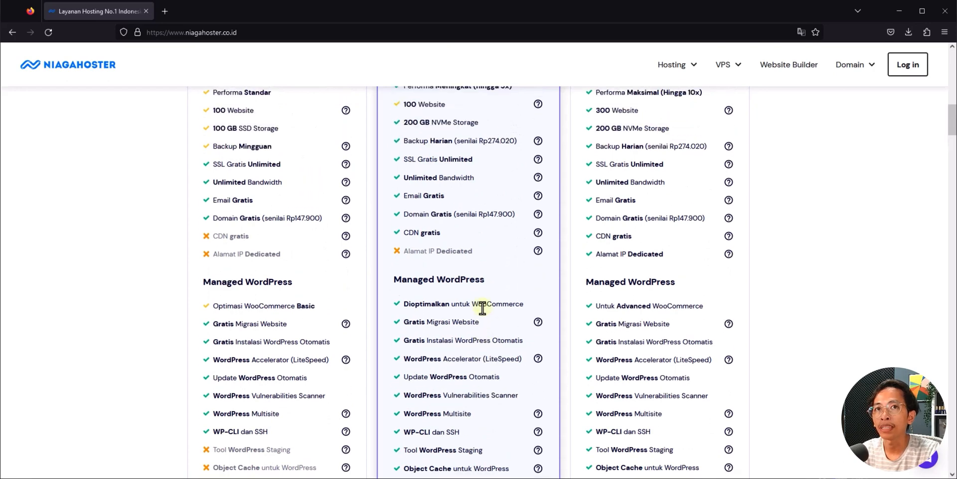
scroll(482, 309, up, 6)
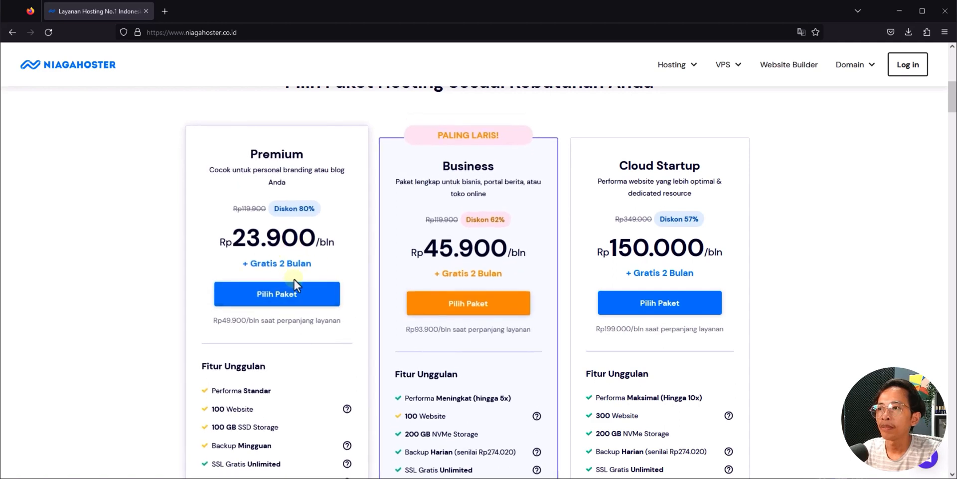
- Choose the Premium hosting package and review the 48-month duration with its 2 free months
click(303, 299)
scroll(773, 229, down, 3)
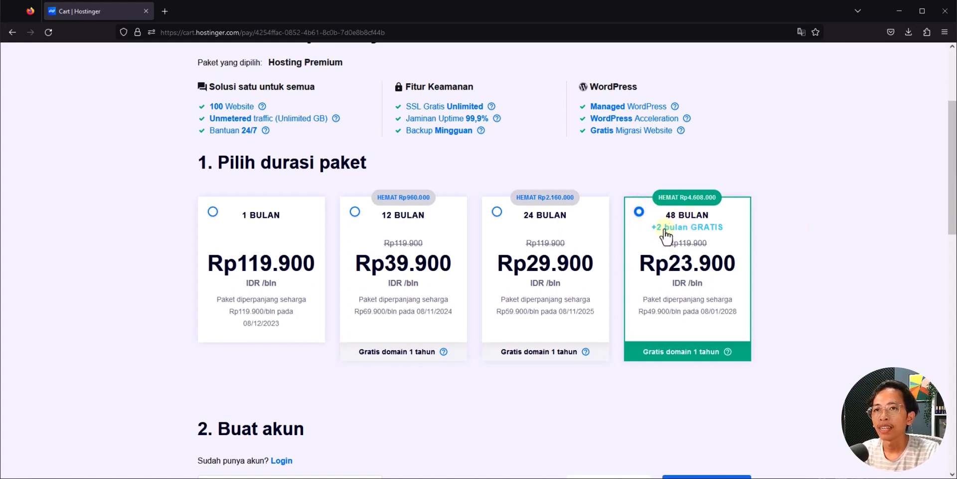
drag(652, 228, 713, 238)
click(852, 255)
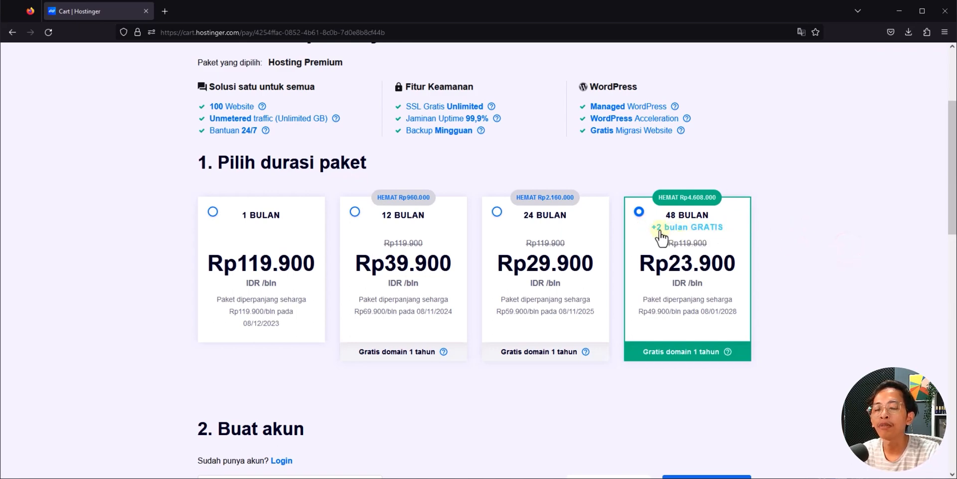
- Create the checkout account by signing in with Google
scroll(154, 289, down, 3)
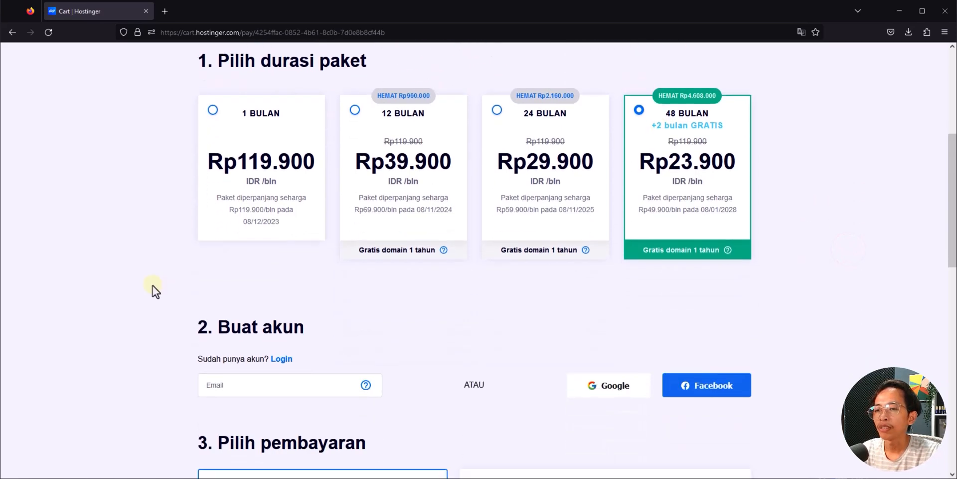
scroll(152, 286, down, 2)
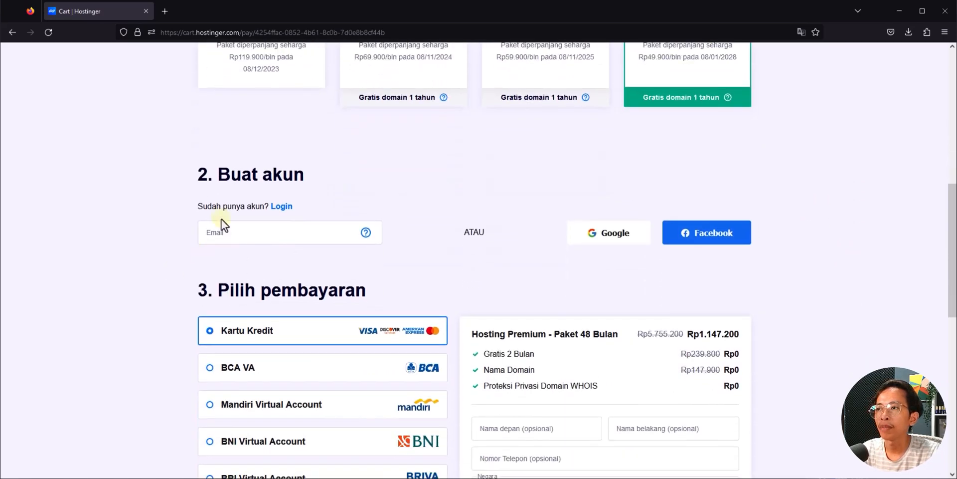
click(261, 230)
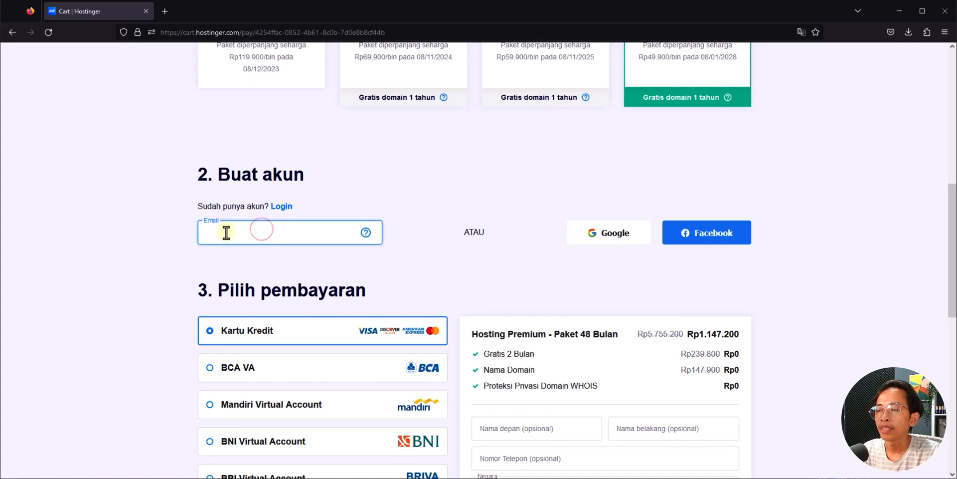
click(485, 257)
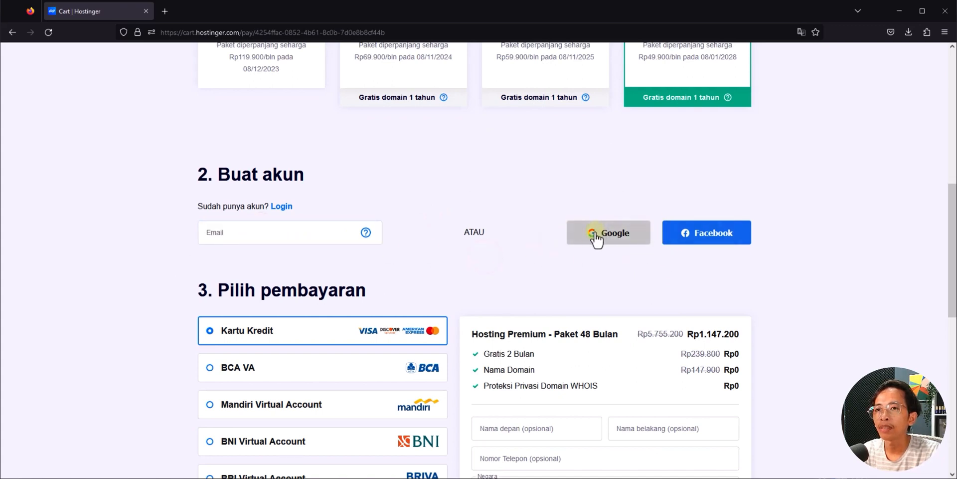
click(618, 239)
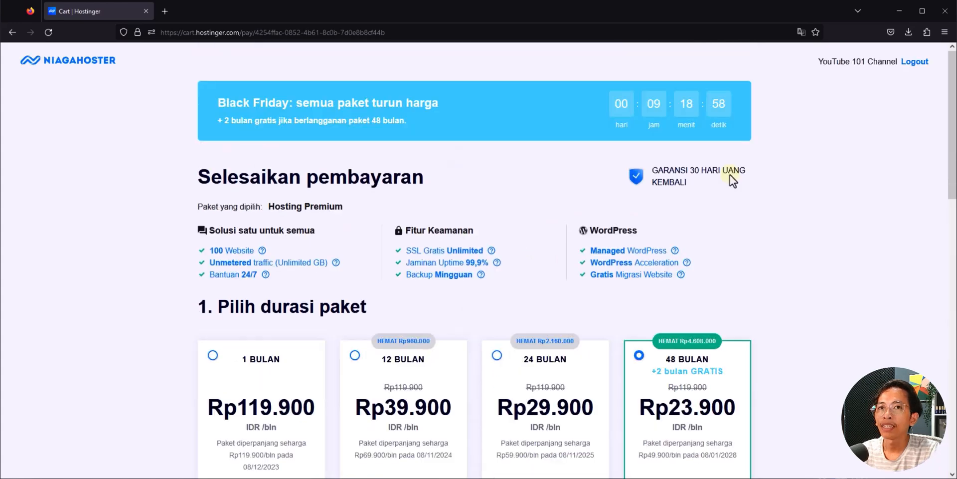
- Select BNI Virtual Account as the payment method for the Premium hosting order
scroll(747, 160, down, 8)
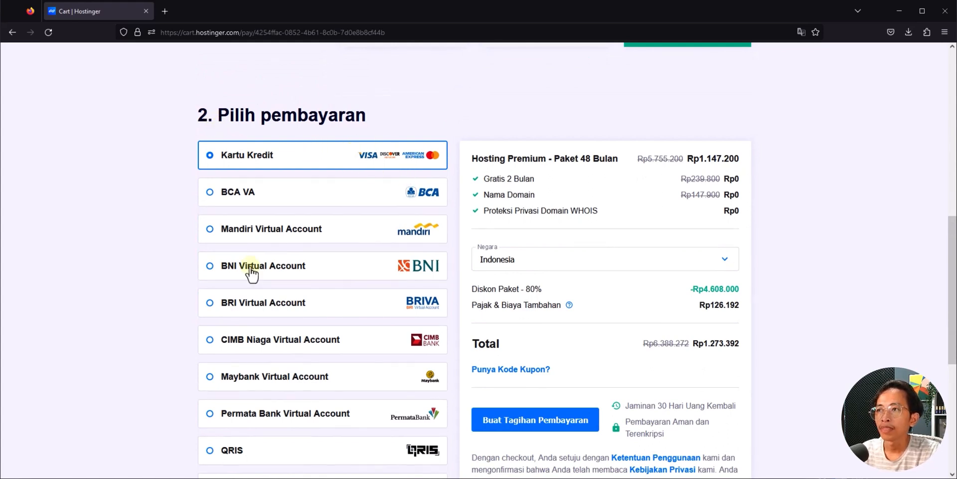
scroll(257, 259, down, 1)
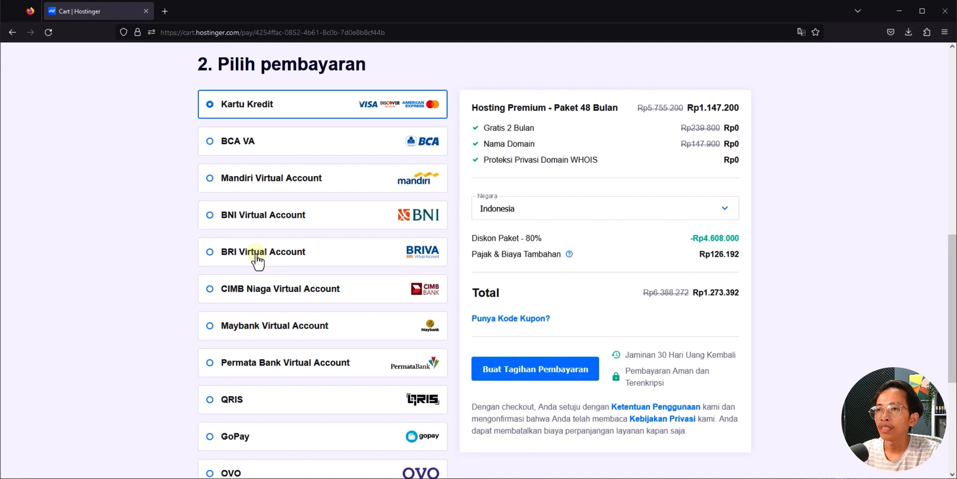
click(213, 220)
- Apply the coupon code BANGTUTORIAL10 to the order and create the payment bill
scroll(214, 221, down, 1)
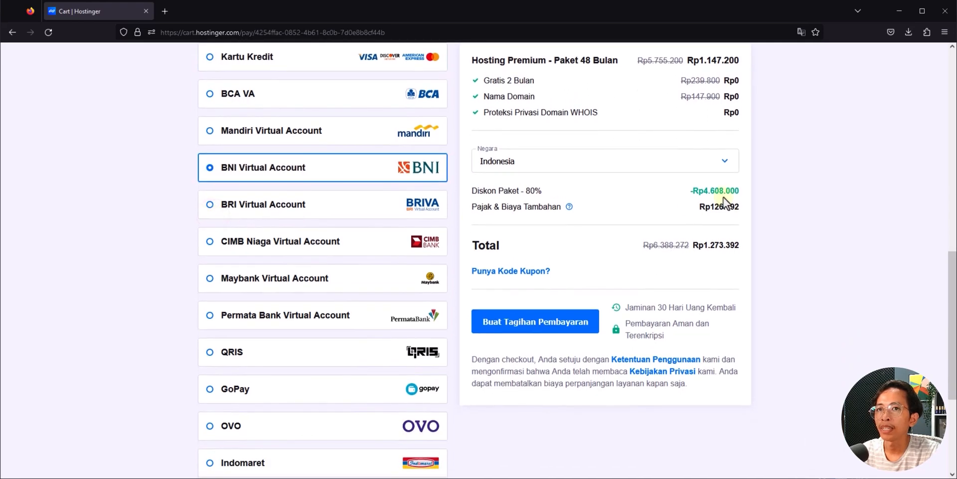
click(506, 278)
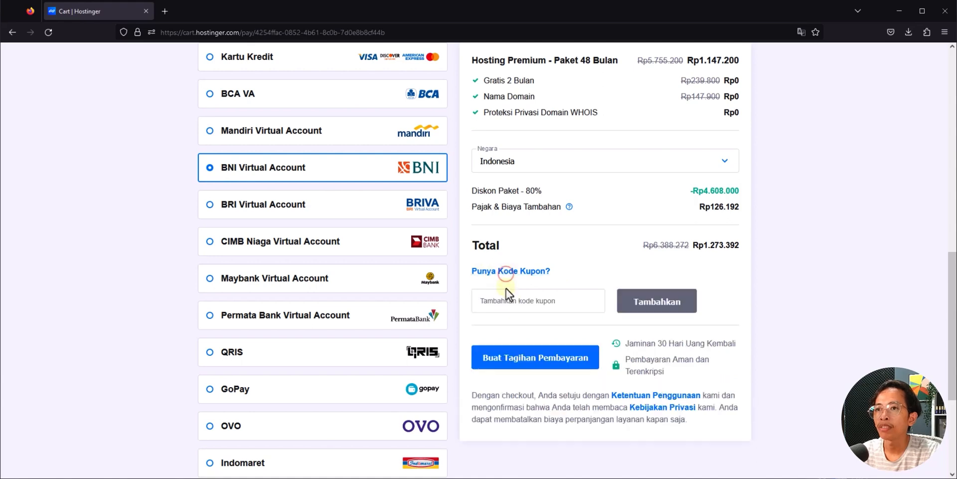
click(509, 299)
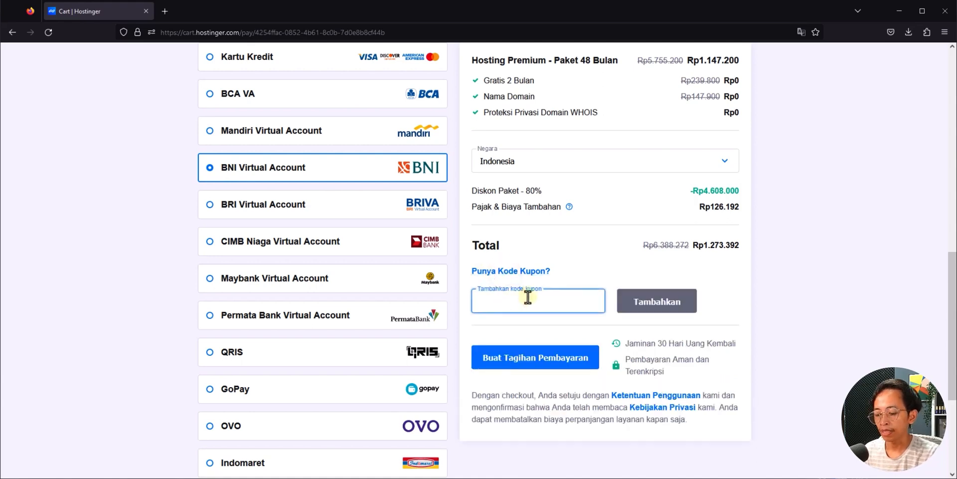
text(BANGTUTORIAL10)
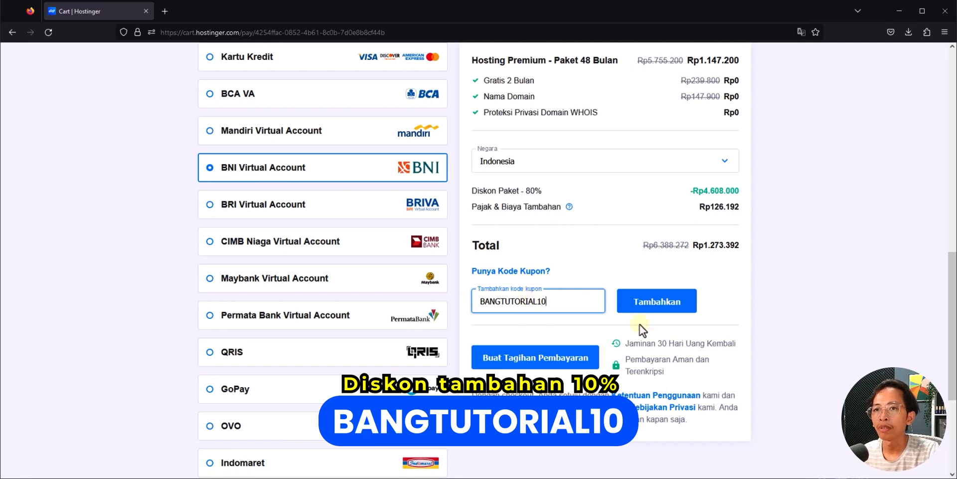
click(654, 300)
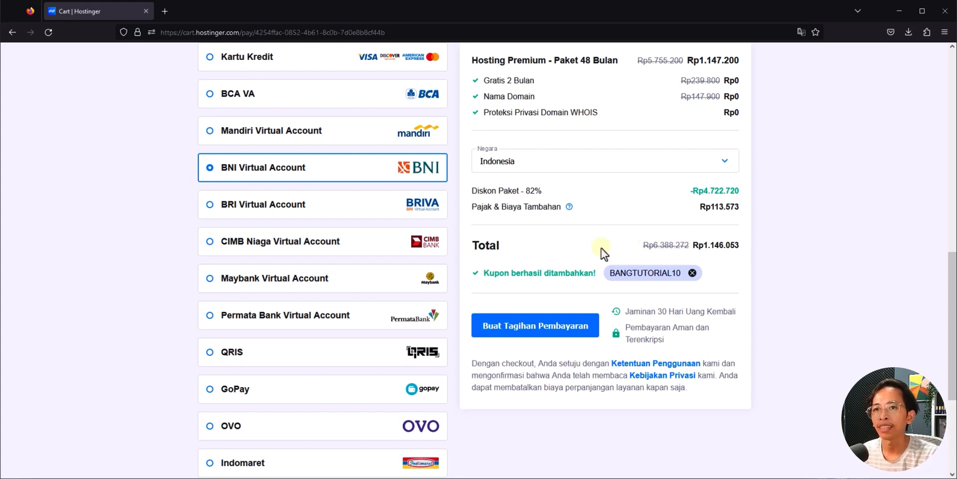
click(510, 333)
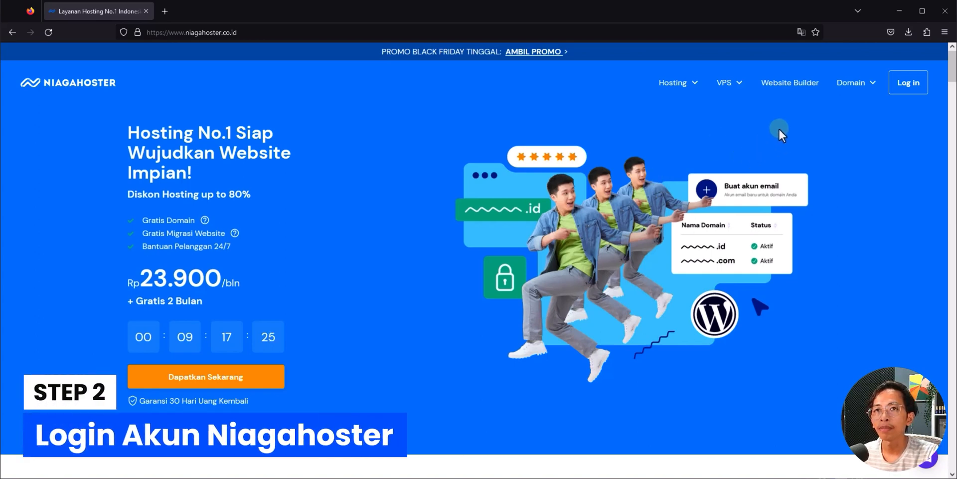
- Log in to the Niagahoster account and start the website setup for the Premium Web Hosting plan
click(919, 91)
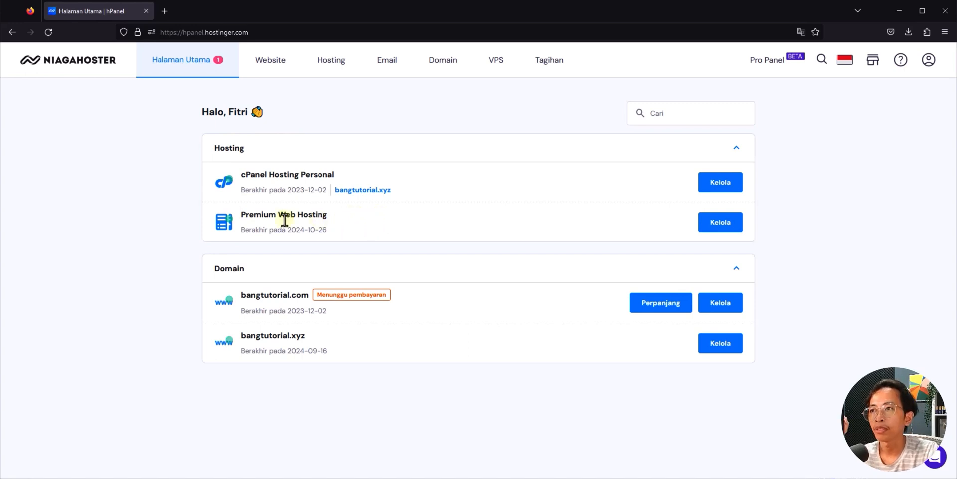
click(727, 230)
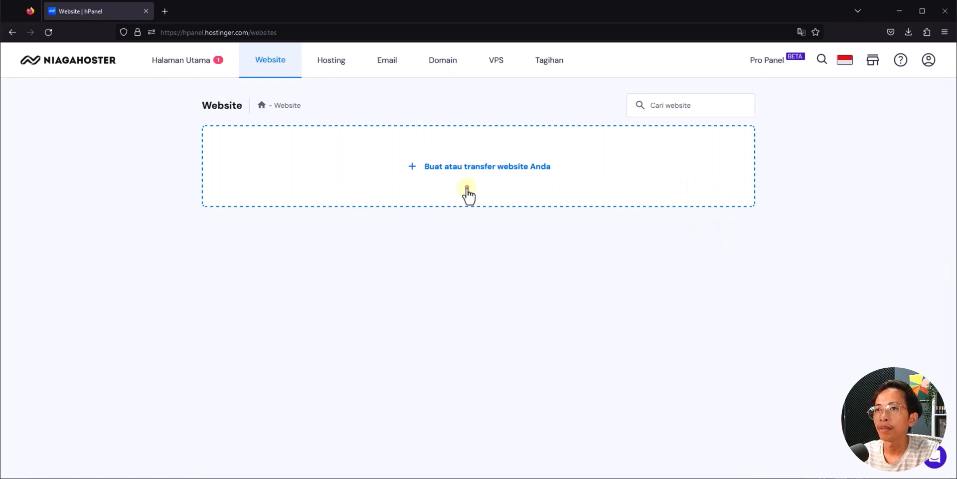
click(468, 190)
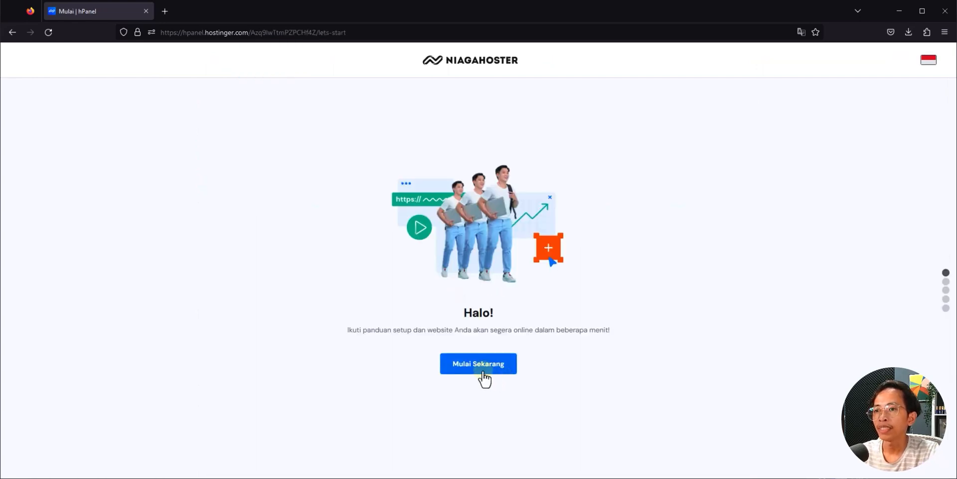
click(483, 373)
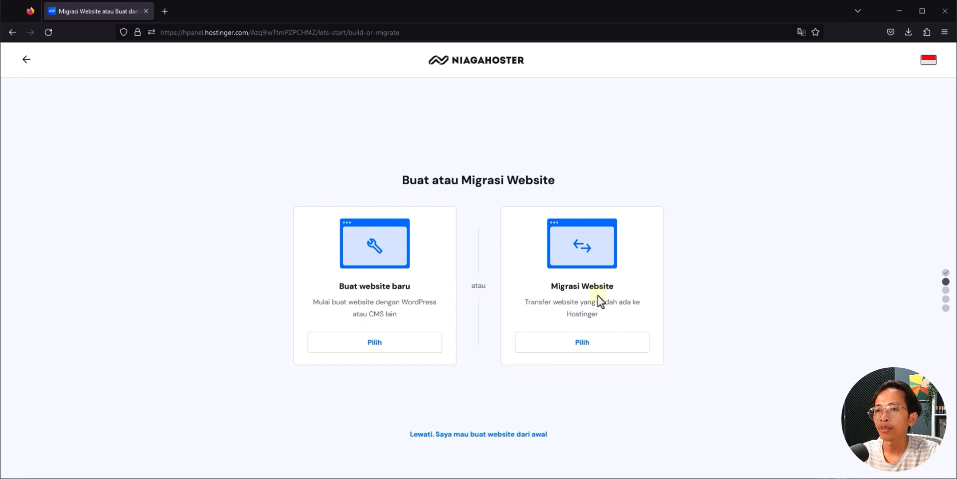
- Choose to build a new website with WordPress as the platform
double_click(407, 305)
click(394, 350)
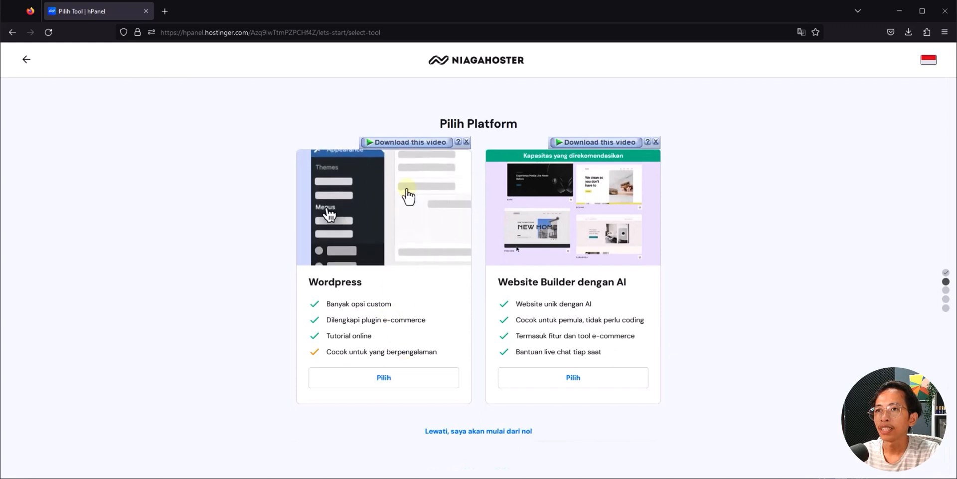
click(374, 385)
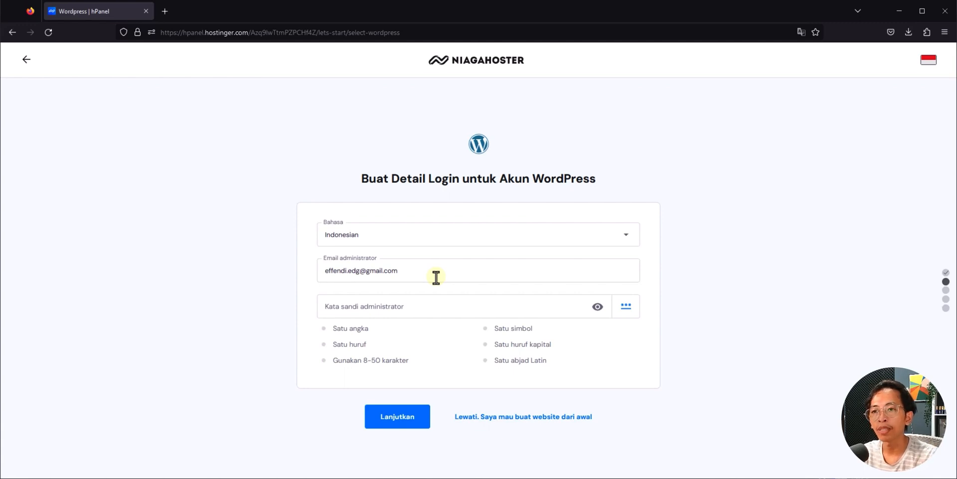
- Enter the administrator password for the WordPress account and continue with the setup
click(419, 307)
key(ctrl+v)
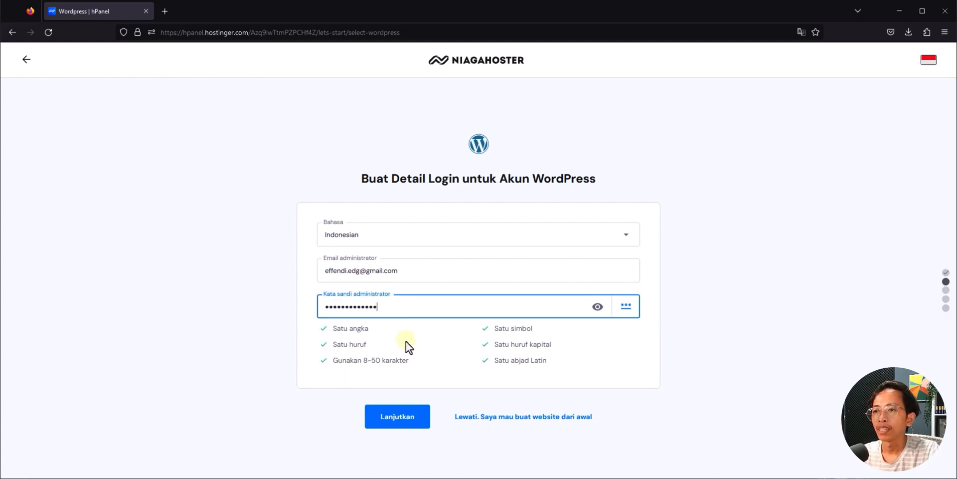
click(399, 418)
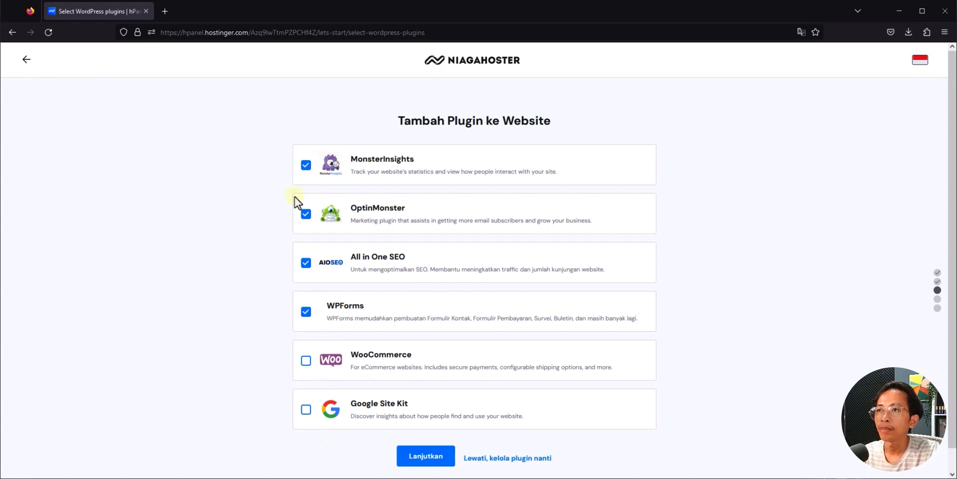
- Deselect the OptinMonster and WPForms plugins, keep MonsterInsights and All in One SEO, and continue
click(307, 263)
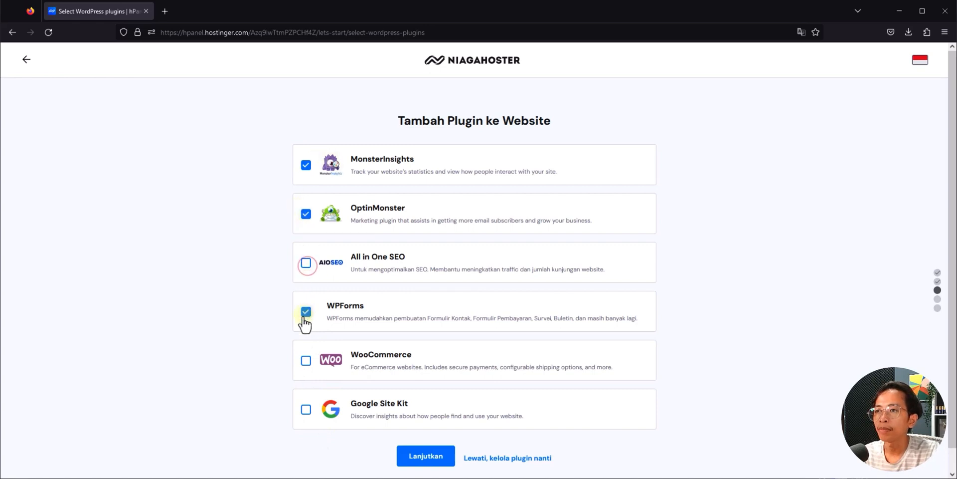
click(306, 263)
click(306, 214)
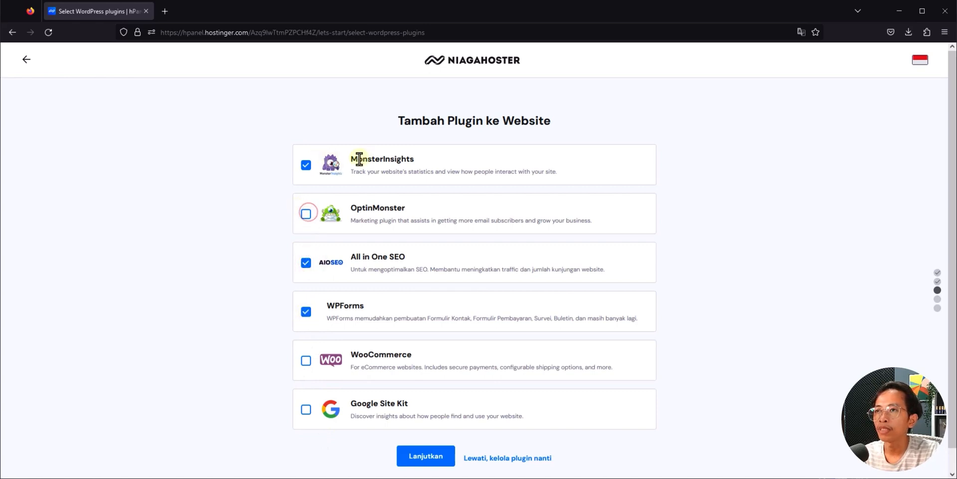
click(303, 324)
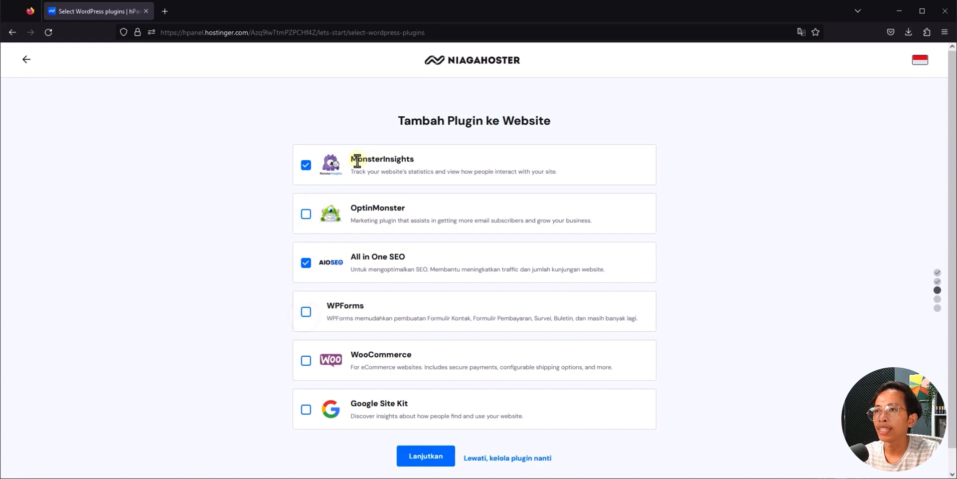
click(426, 456)
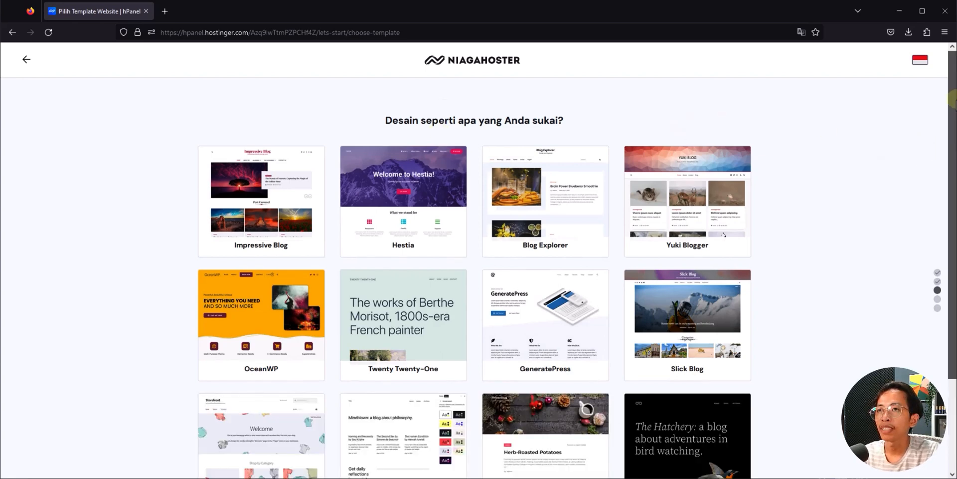
- Look through the available website designs and continue the setup without a template
drag(956, 100, 952, 145)
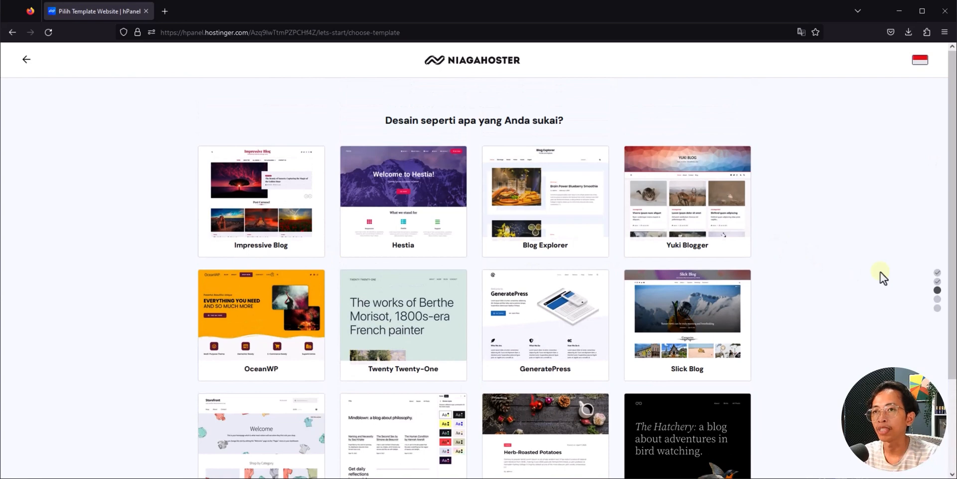
scroll(195, 213, down, 3)
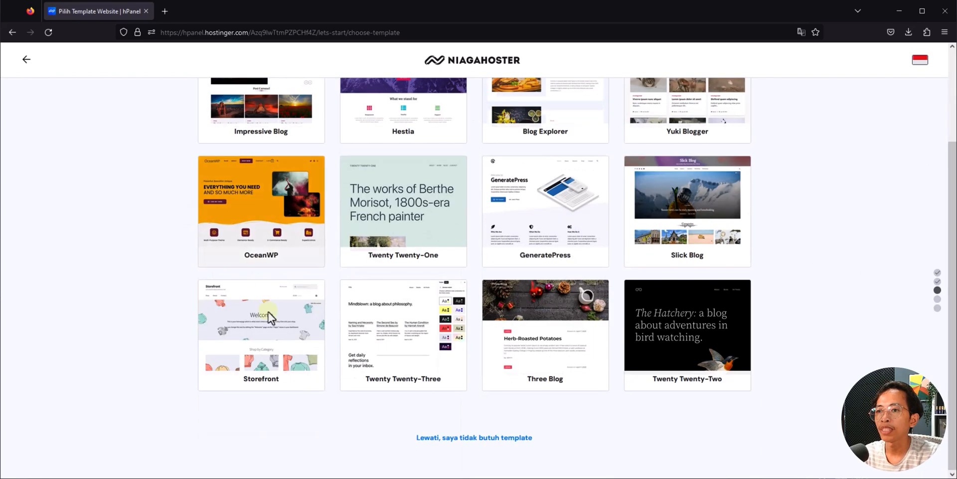
click(470, 439)
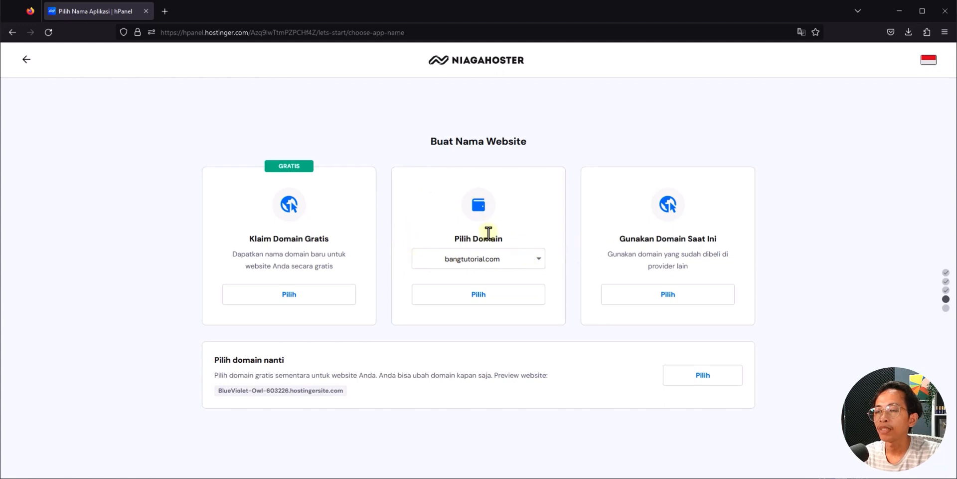
- Assign the existing domain bangtutorial.com to the website and finish the setup
click(516, 260)
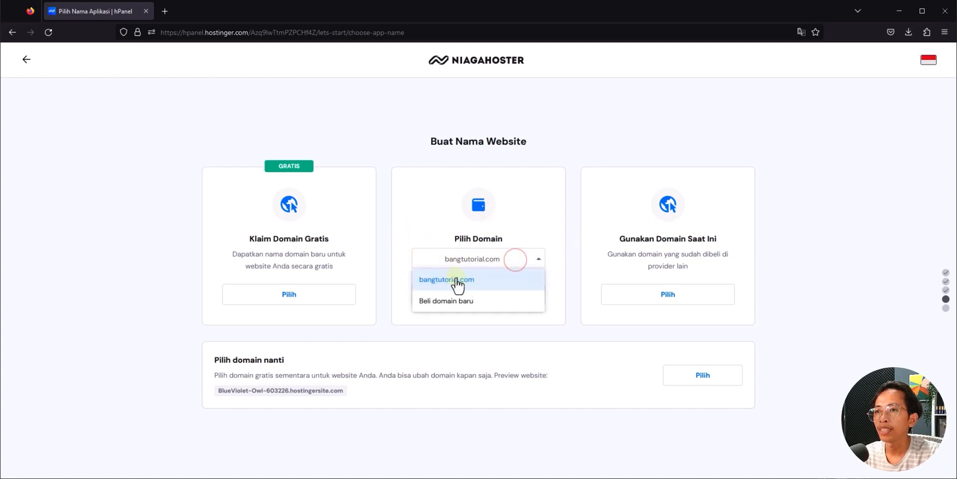
click(455, 280)
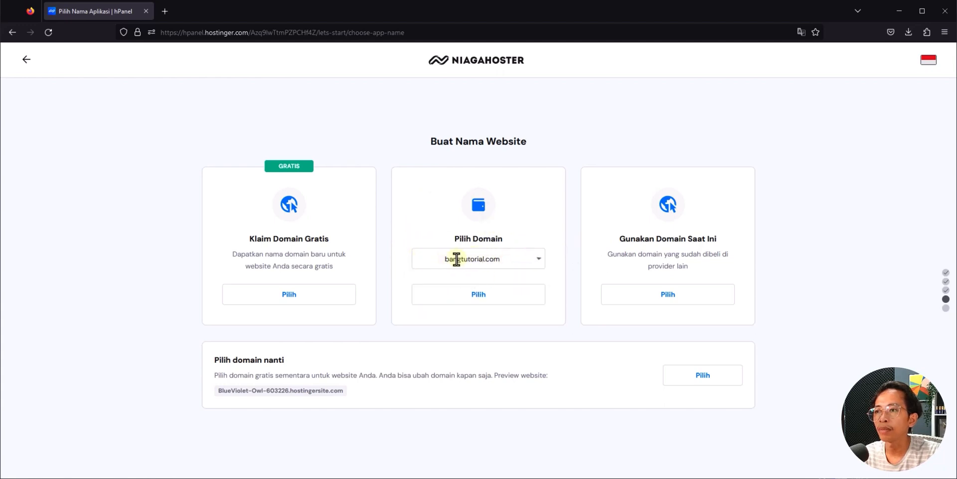
click(503, 294)
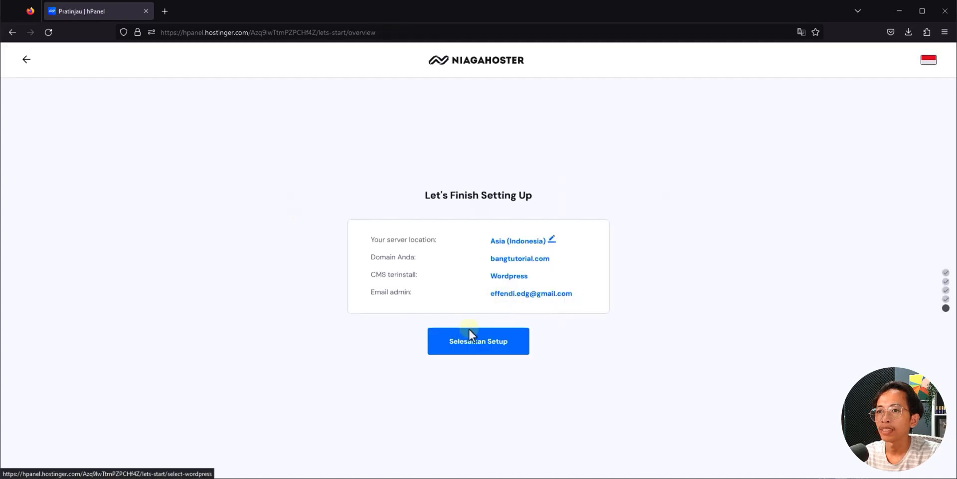
click(466, 341)
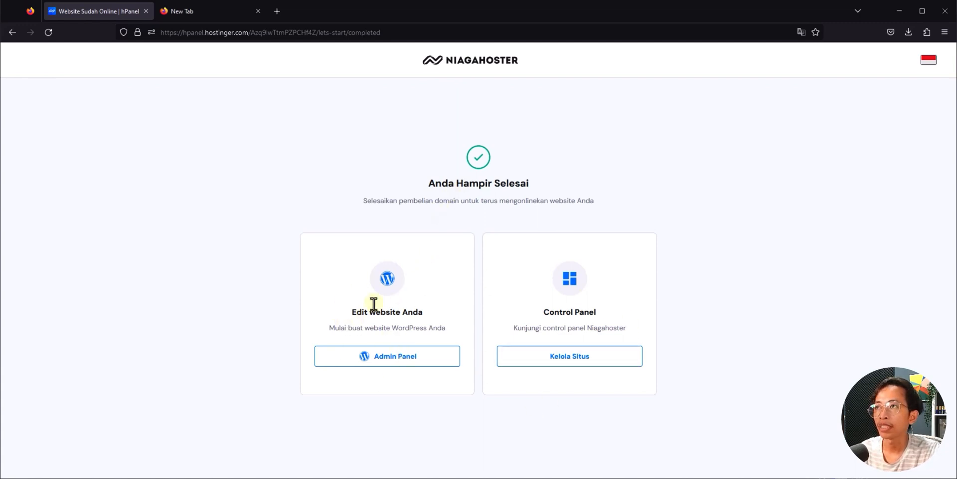
- Review the new bangtutorial.com homepage and open the site's WordPress admin panel from the setup completion page
click(190, 11)
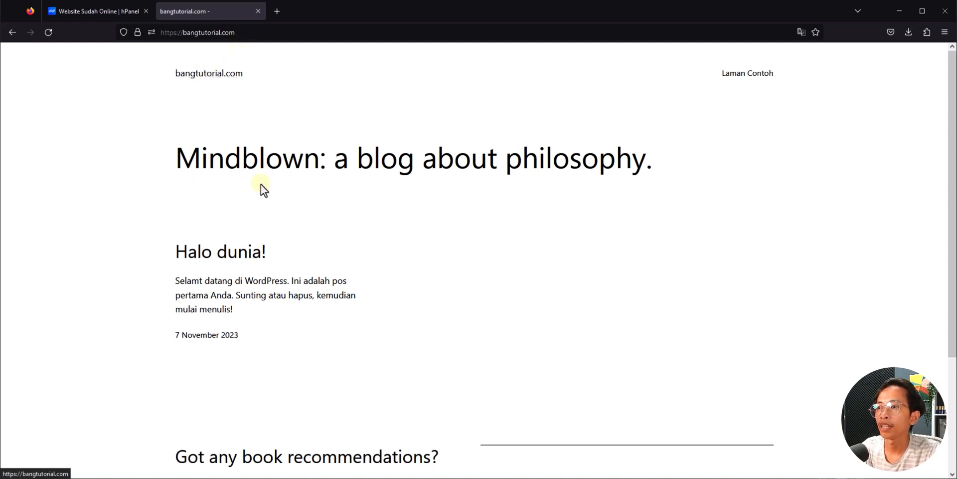
scroll(297, 224, down, 3)
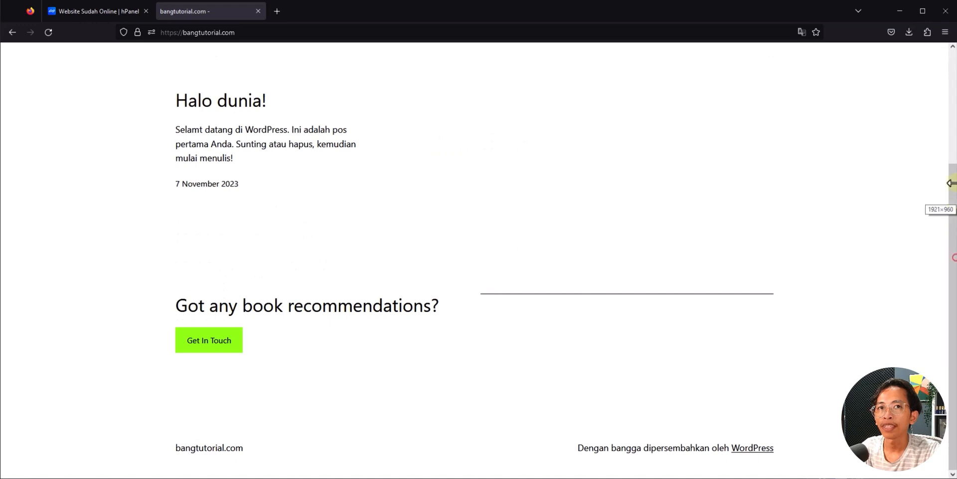
drag(952, 180, 953, 264)
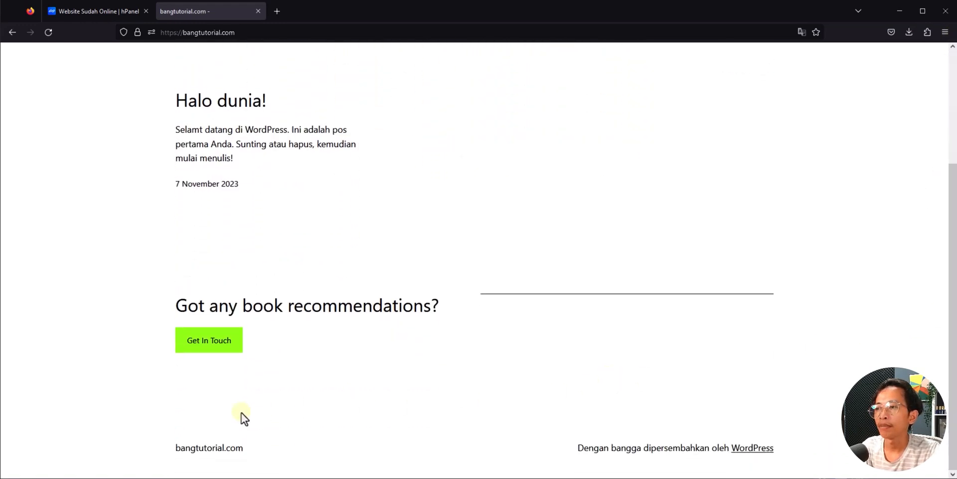
scroll(254, 402, up, 3)
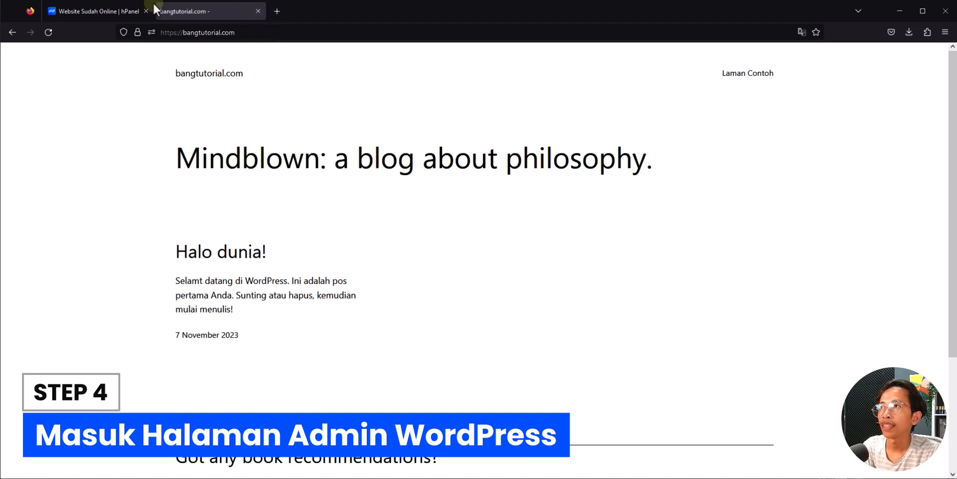
click(117, 8)
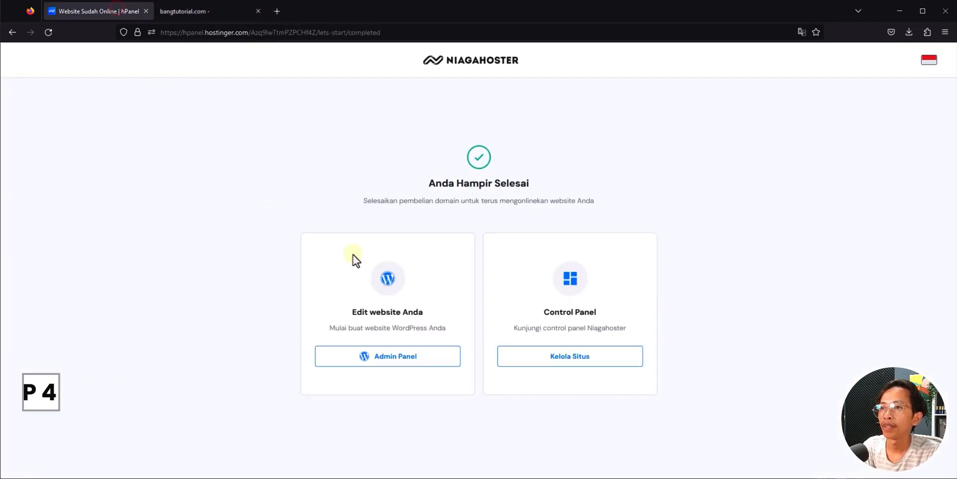
click(388, 363)
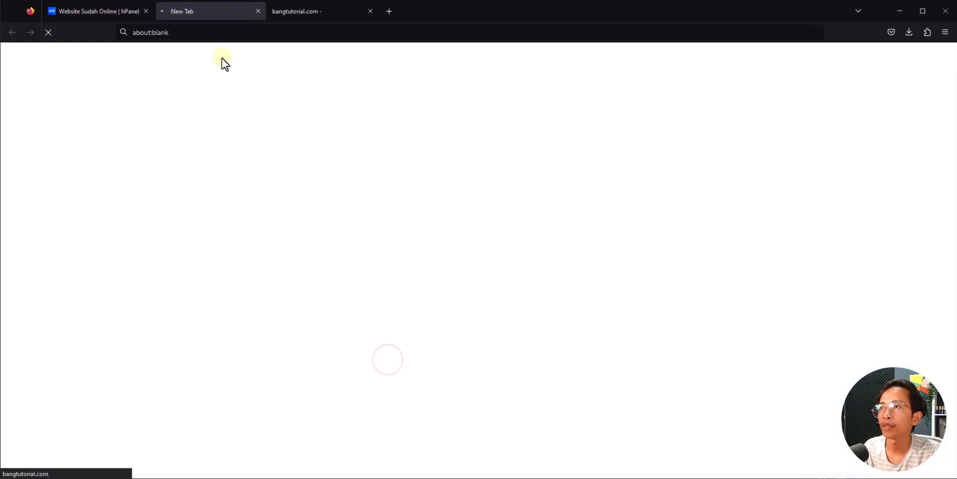
- Try to open the WordPress admin panel from the hosting dashboard of bangtutorial.com and close the extra redirect page
click(123, 14)
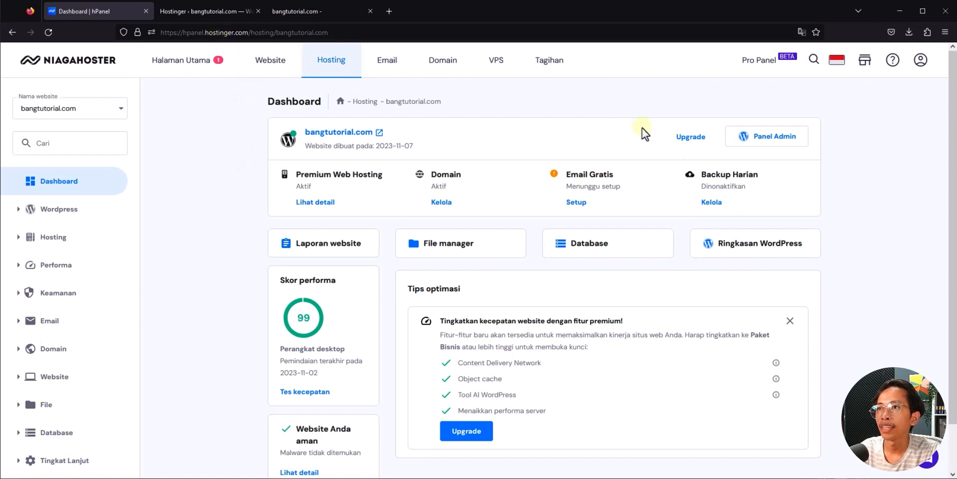
click(752, 142)
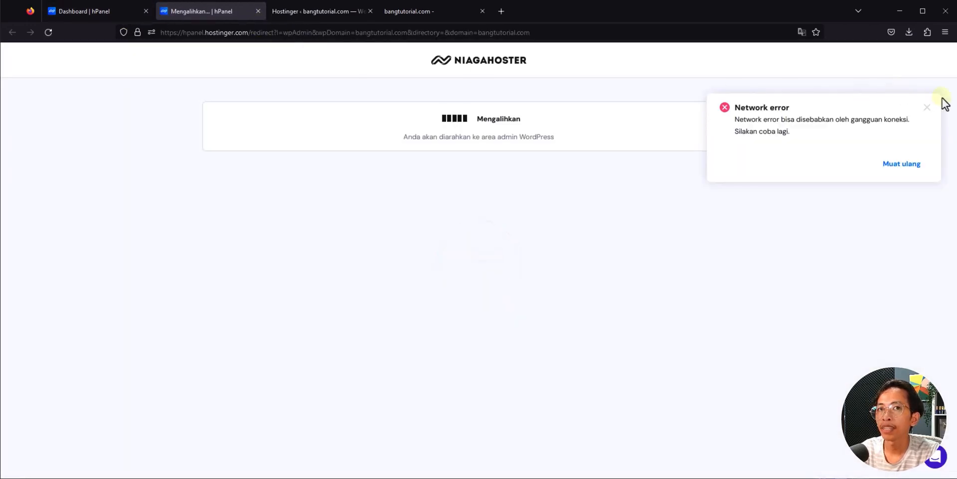
click(929, 106)
middle_click(232, 16)
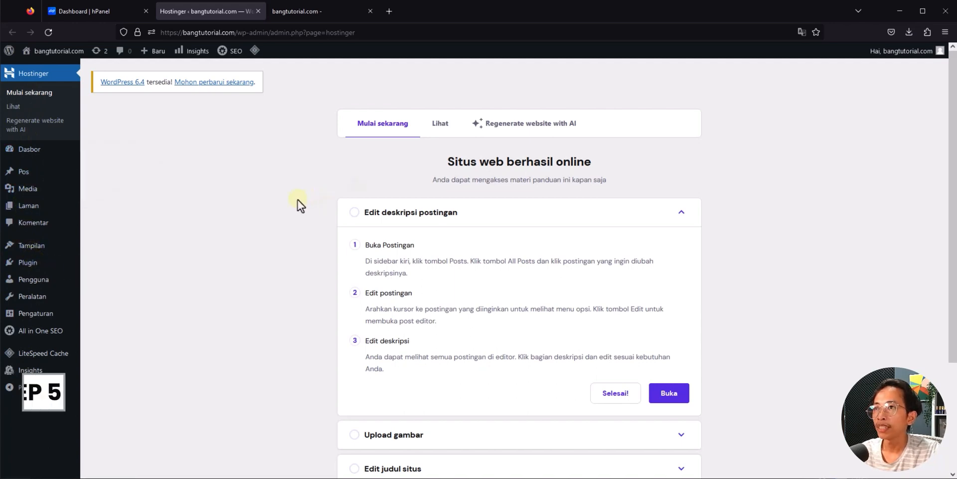
- Check the current look of the bangtutorial.com homepage and open the page for adding a new WordPress theme
click(302, 10)
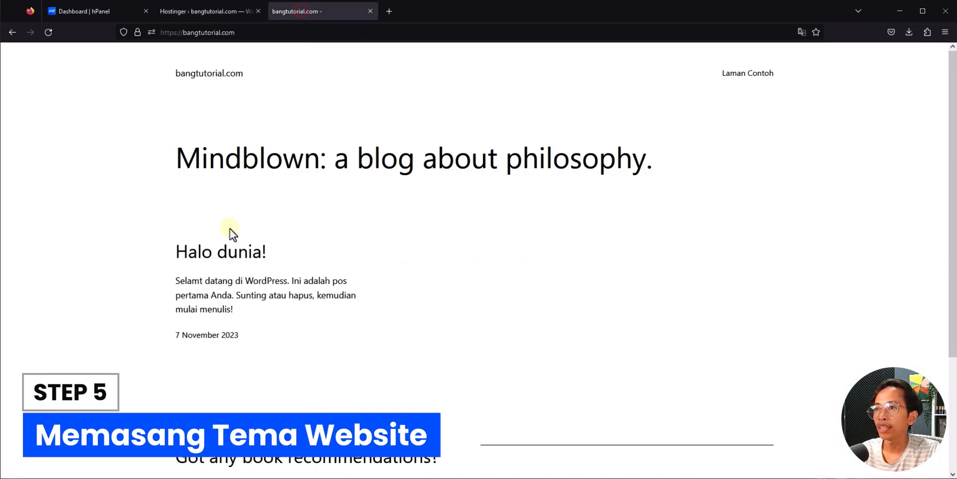
scroll(229, 232, down, 3)
scroll(419, 372, up, 2)
scroll(417, 373, up, 2)
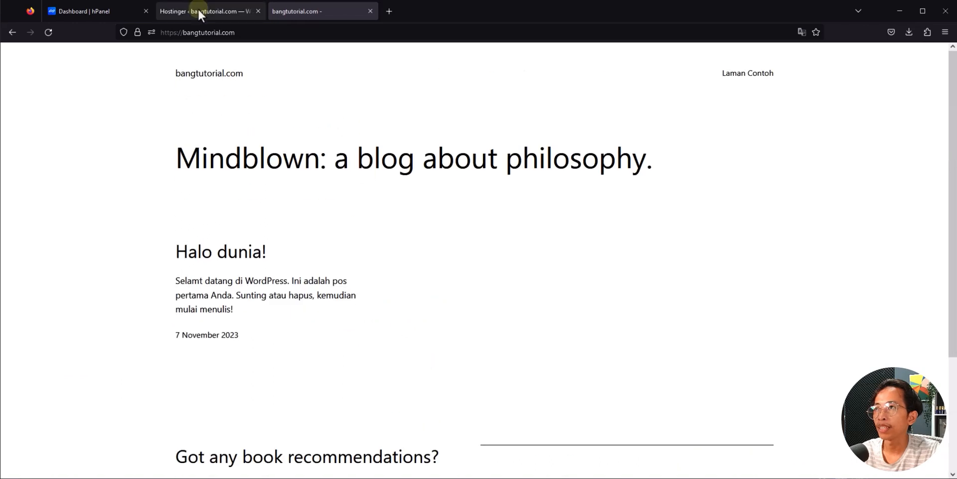
click(199, 8)
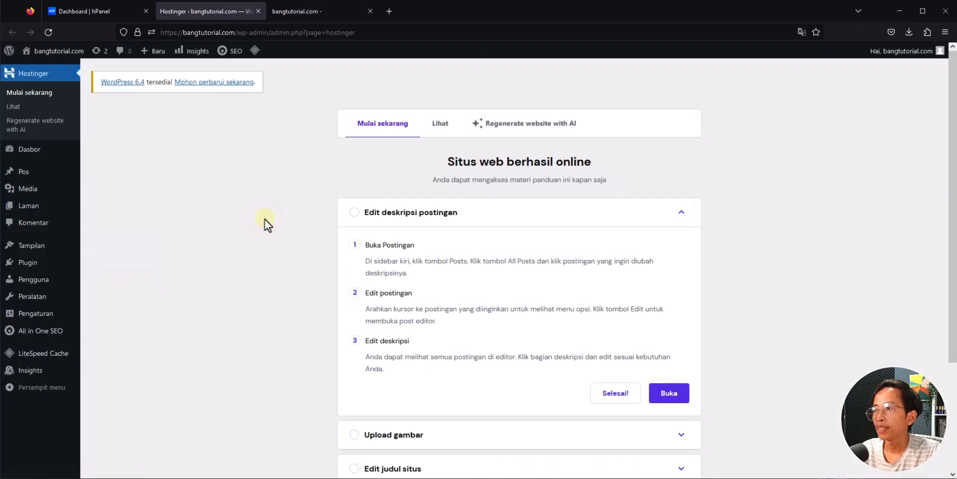
mouse_move(53, 245)
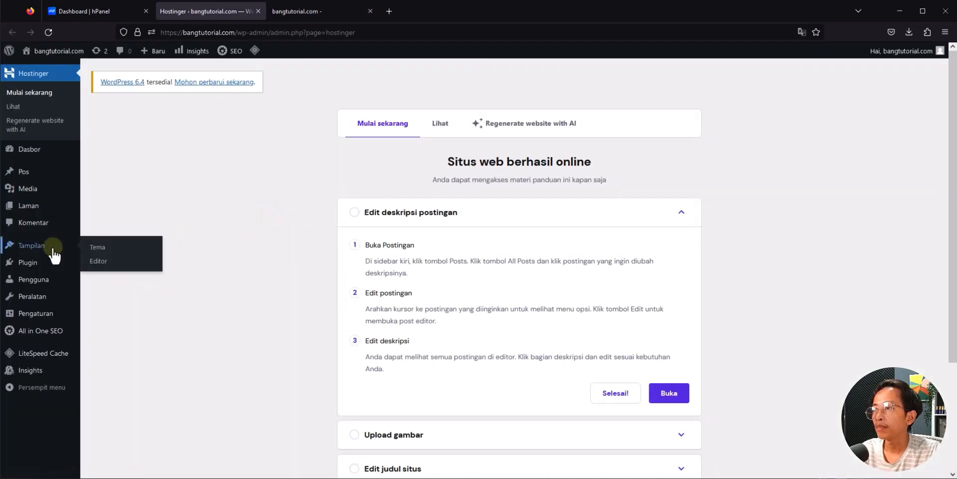
click(95, 248)
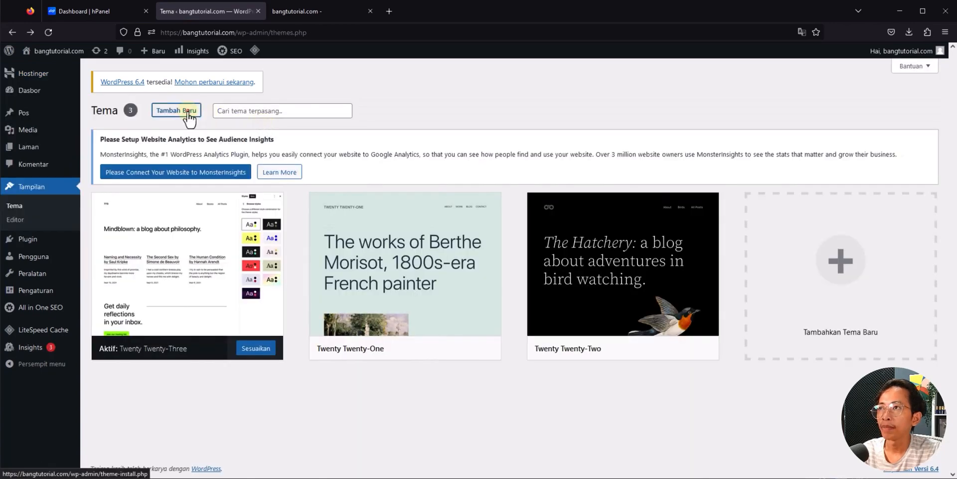
click(188, 112)
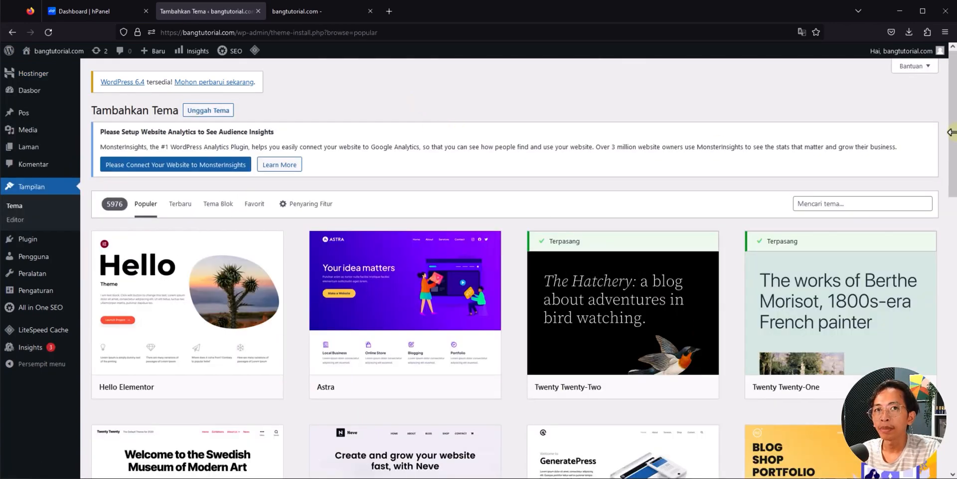
- Browse the popular themes and filter the theme list by the subject Berita
drag(952, 132, 951, 213)
scroll(782, 309, down, 5)
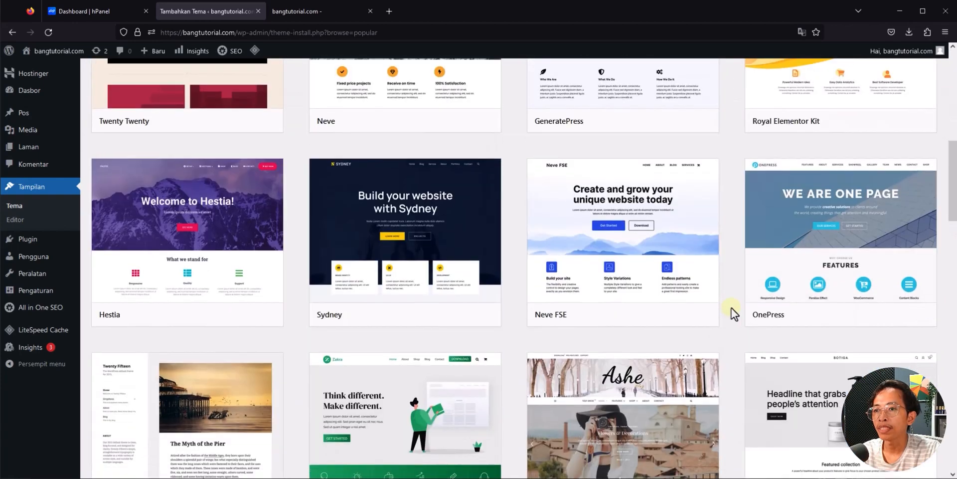
scroll(731, 308, down, 8)
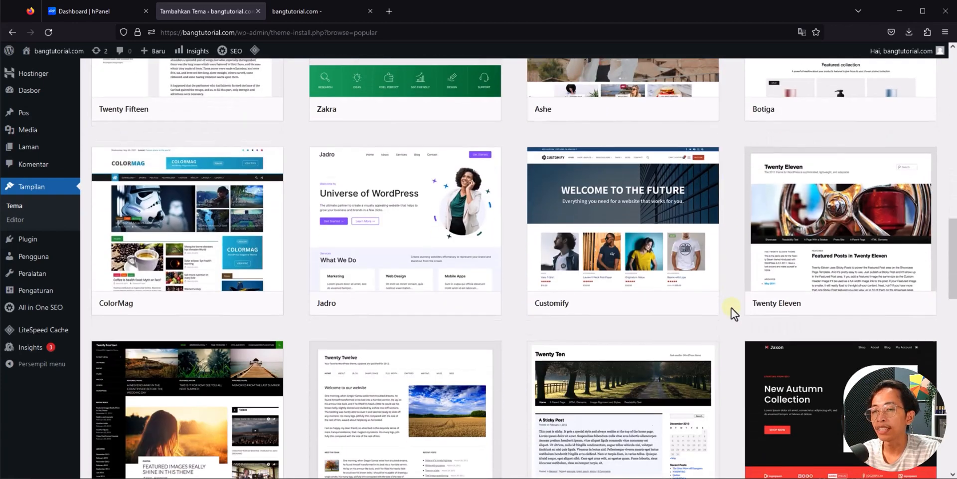
scroll(732, 308, down, 8)
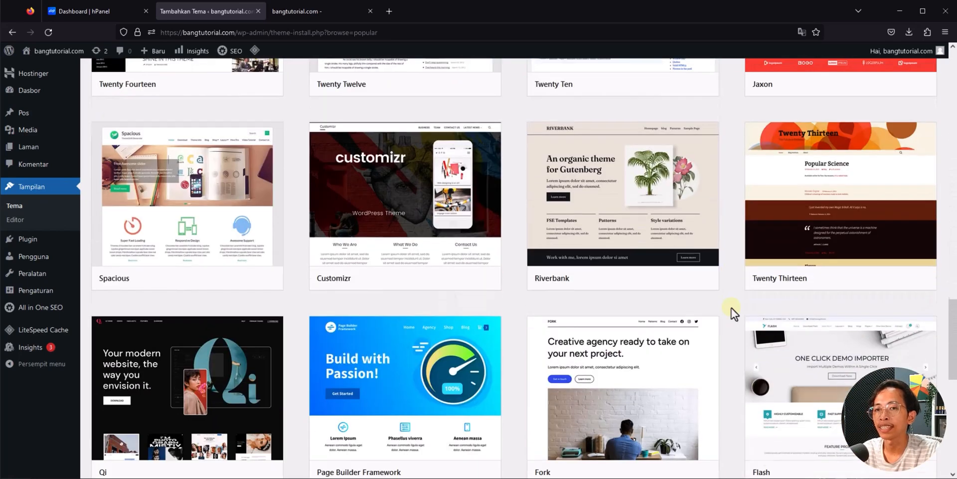
key(Home)
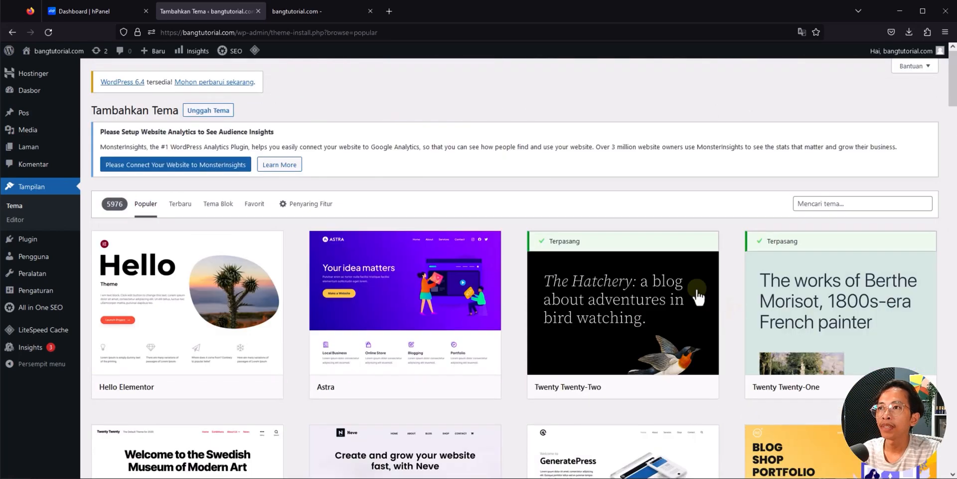
click(304, 205)
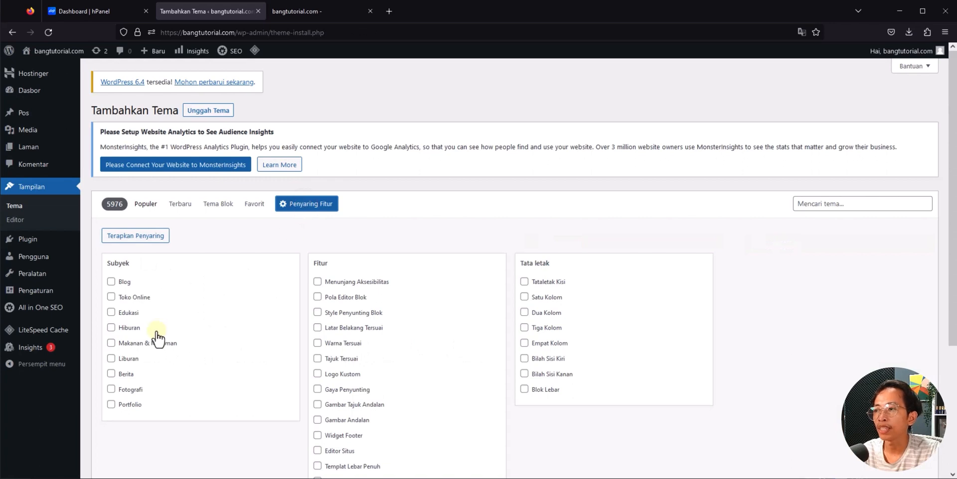
click(111, 375)
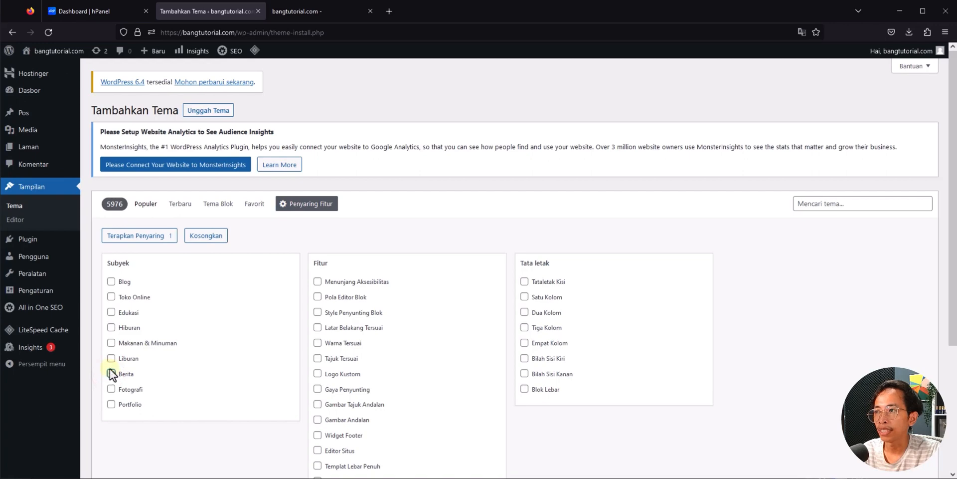
click(142, 237)
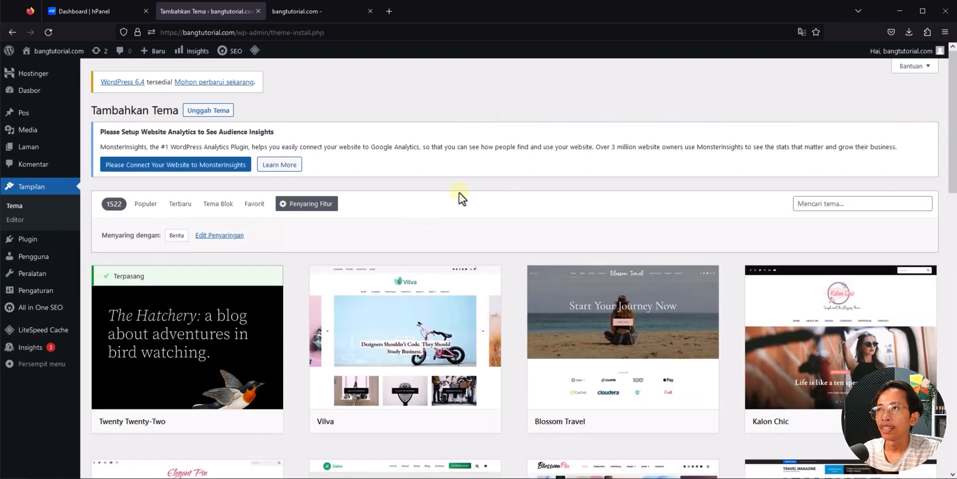
- Browse the filtered news themes and preview the layout of the Newstag theme
scroll(500, 219, down, 2)
scroll(517, 230, down, 4)
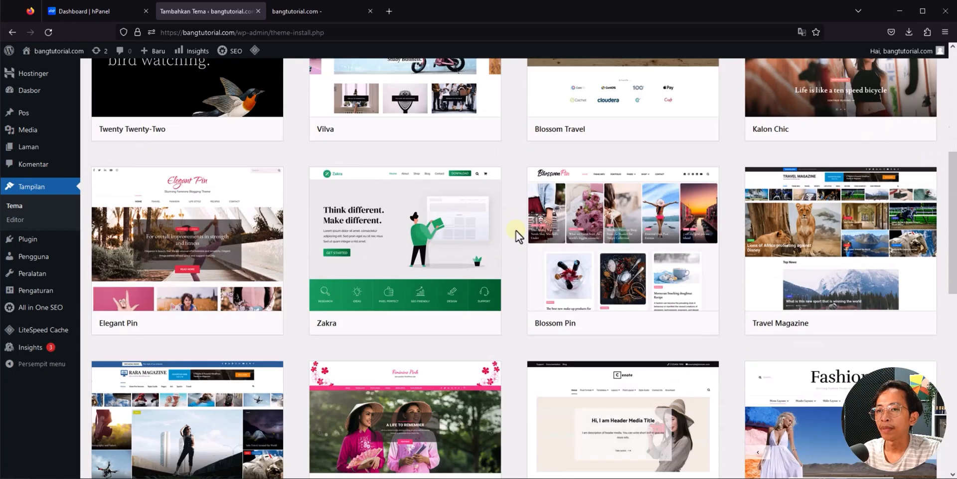
scroll(516, 232, down, 3)
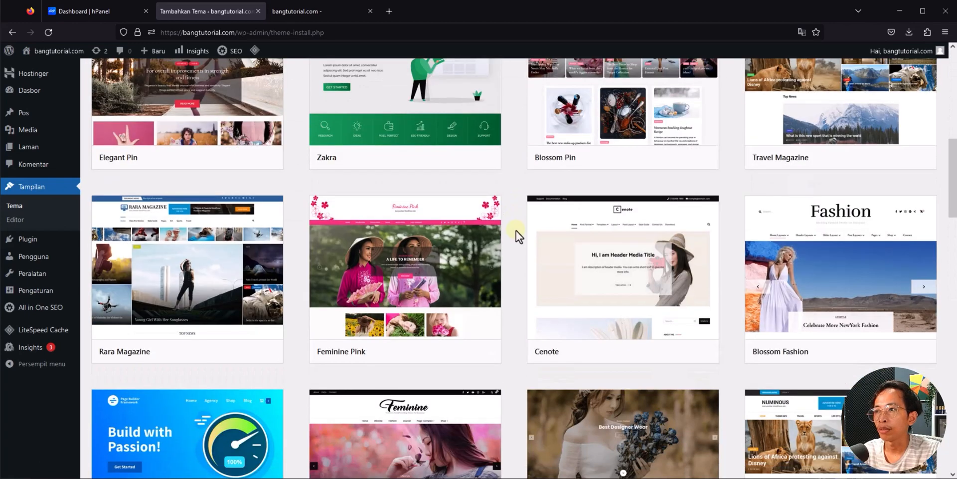
scroll(516, 231, down, 8)
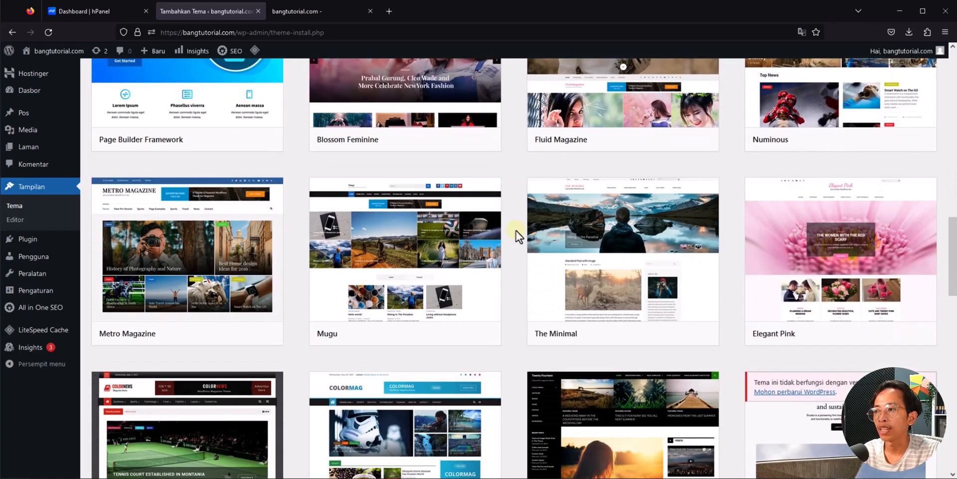
scroll(516, 232, down, 5)
mouse_move(401, 229)
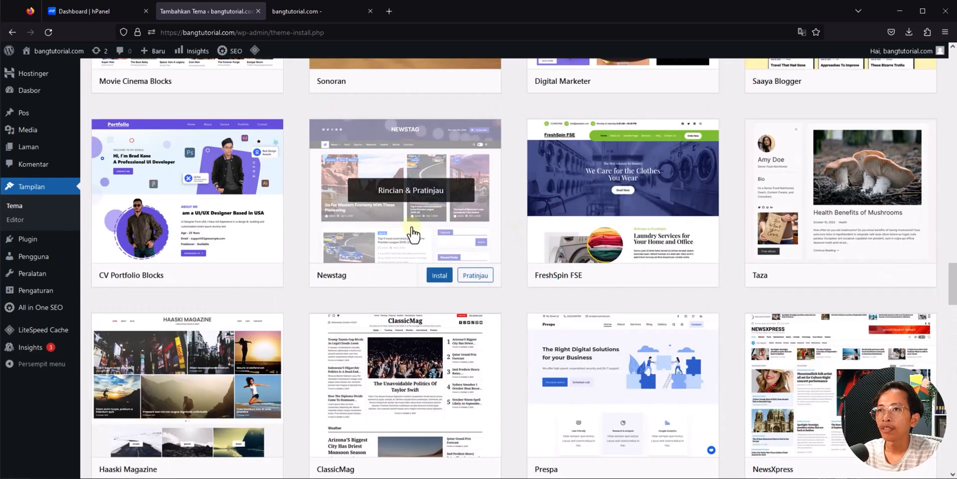
click(397, 220)
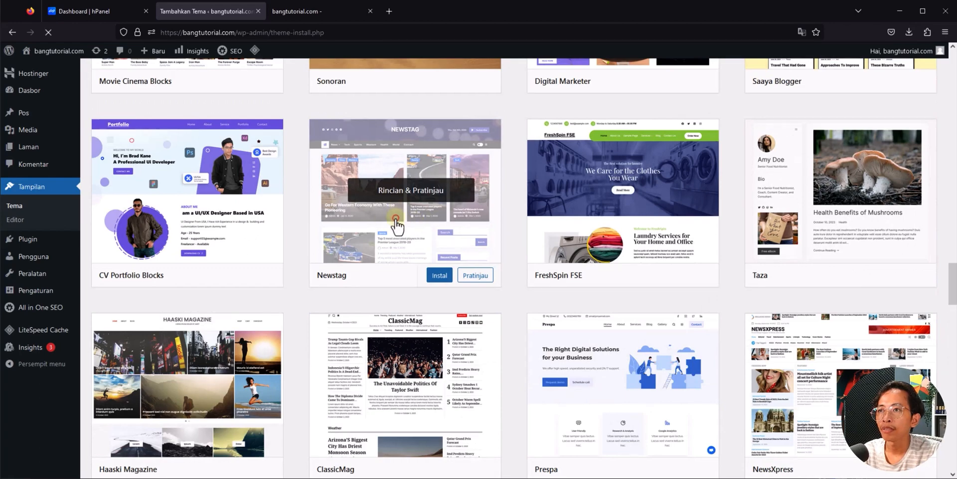
scroll(942, 99, down, 10)
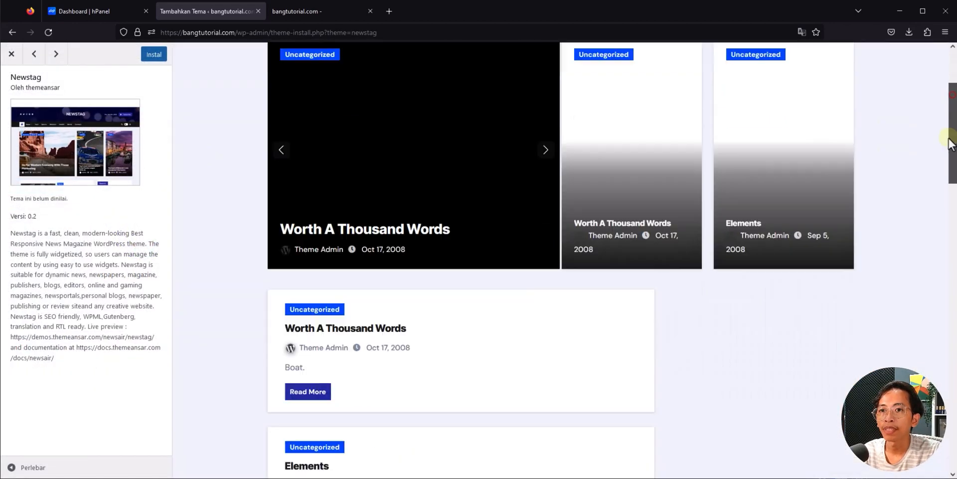
- Install and activate the previewed Newstag theme
scroll(947, 75, up, 10)
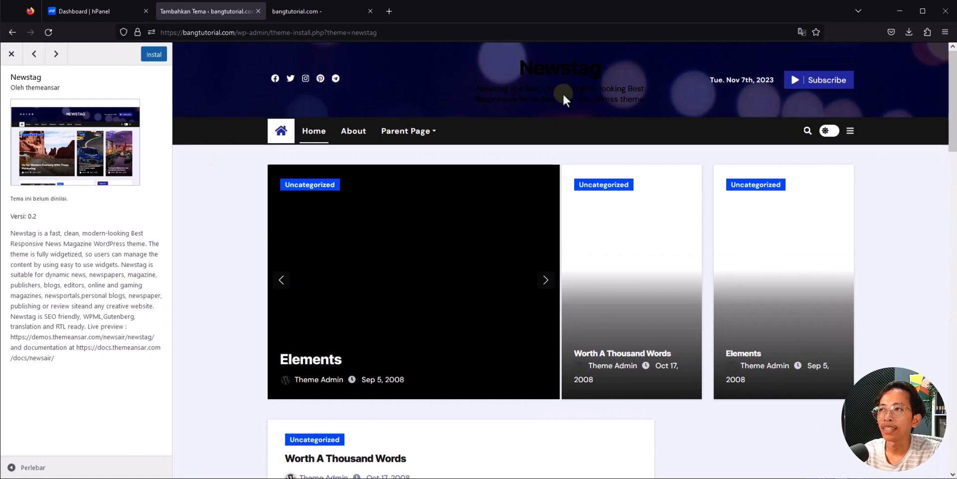
click(161, 55)
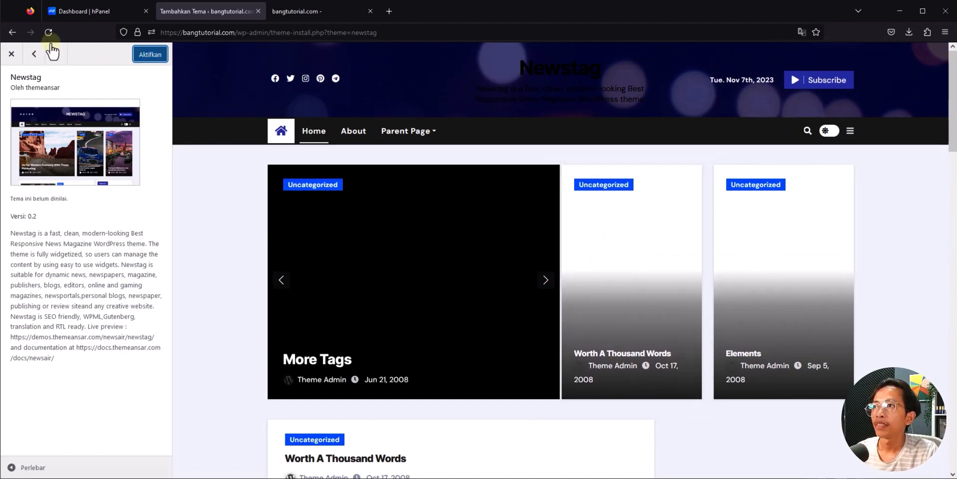
click(148, 59)
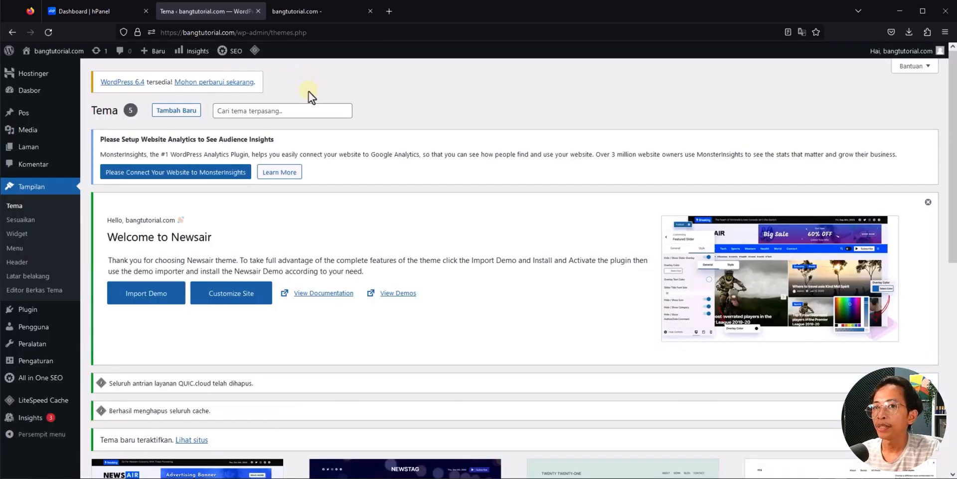
- Reload the bangtutorial.com homepage and check its new look, including the featured post slider
click(303, 5)
click(49, 33)
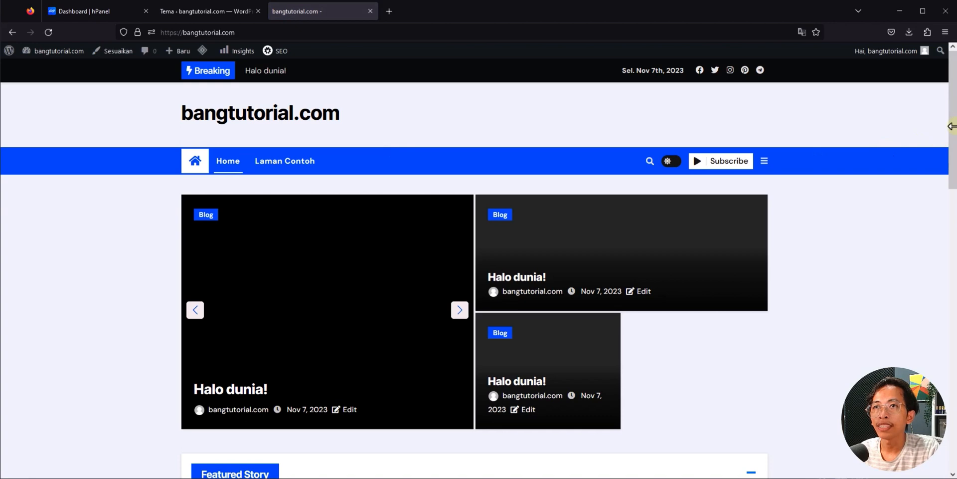
mouse_move(952, 120)
mouse_down()
mouse_move(954, 405)
mouse_move(954, 116)
mouse_up()
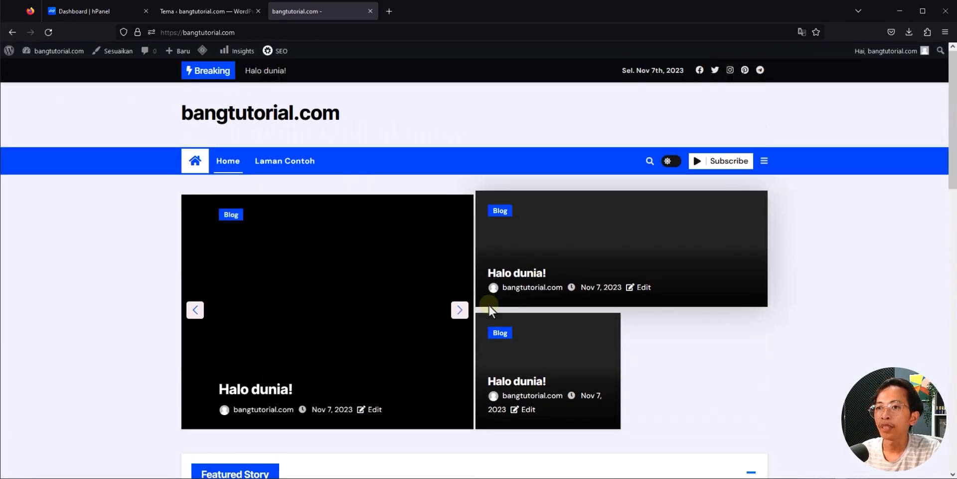
click(459, 309)
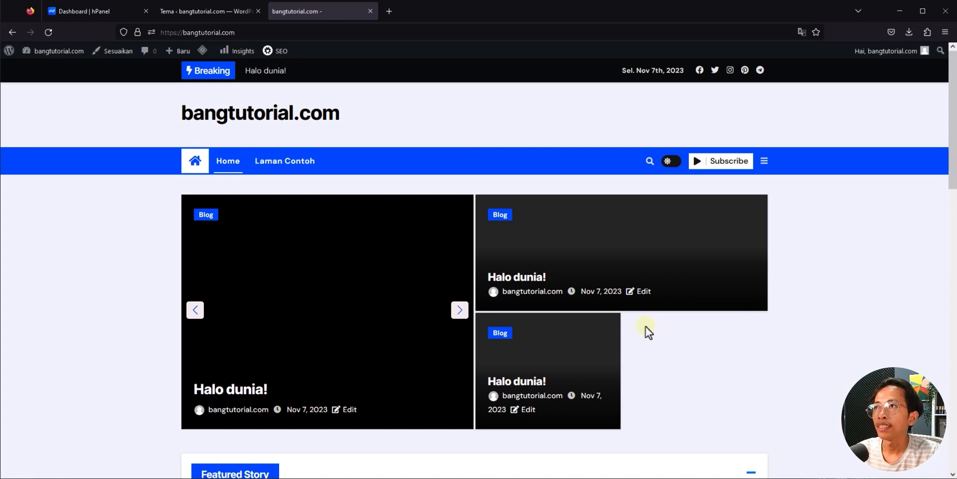
- Open the theme customizer for the bangtutorial.com homepage
click(234, 11)
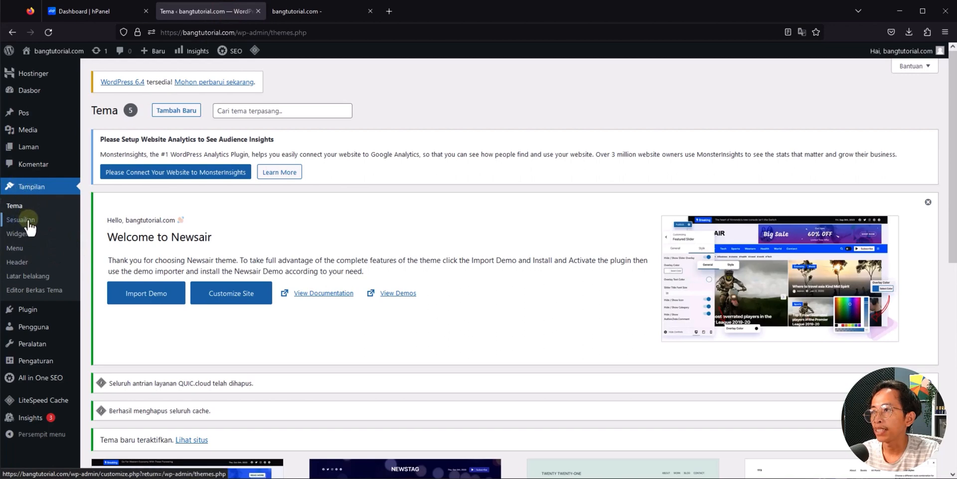
click(295, 11)
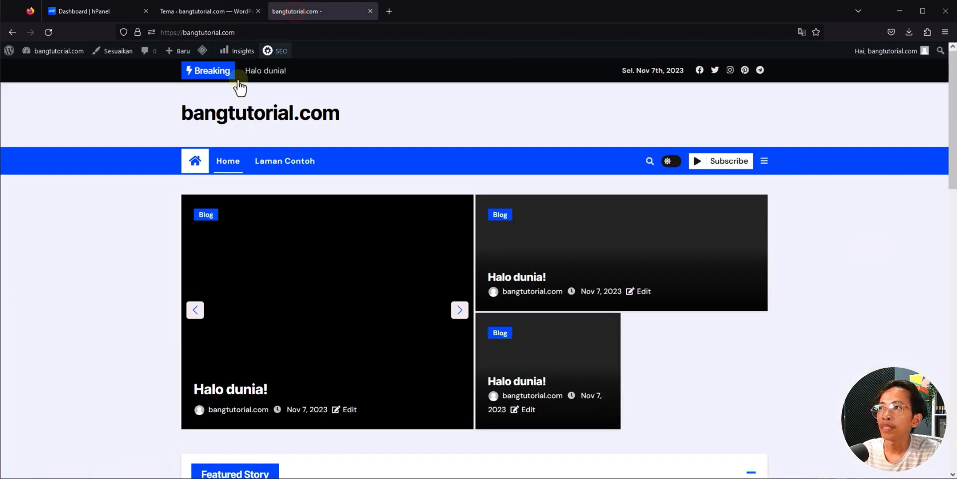
click(120, 52)
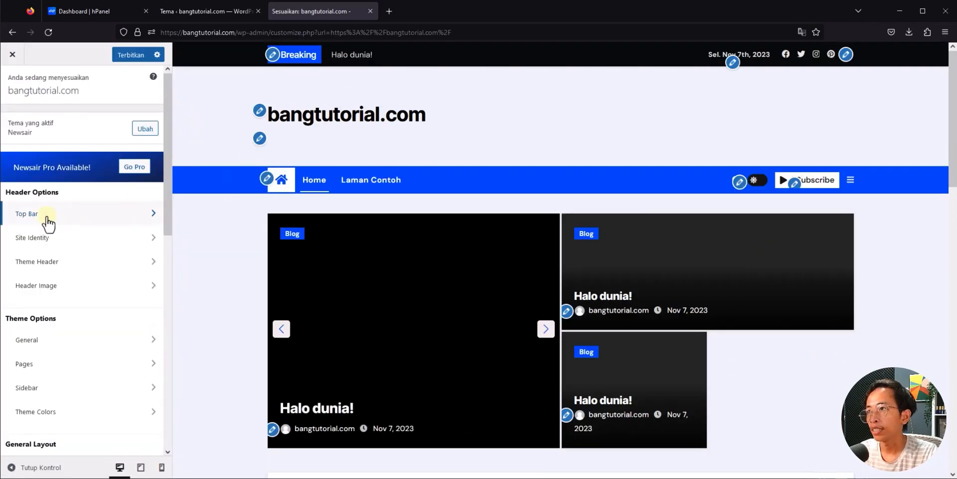
- Look through the customizer's header, theme, layout, frontpage, footer, typography and core option groups alongside the homepage preview
scroll(54, 284, down, 2)
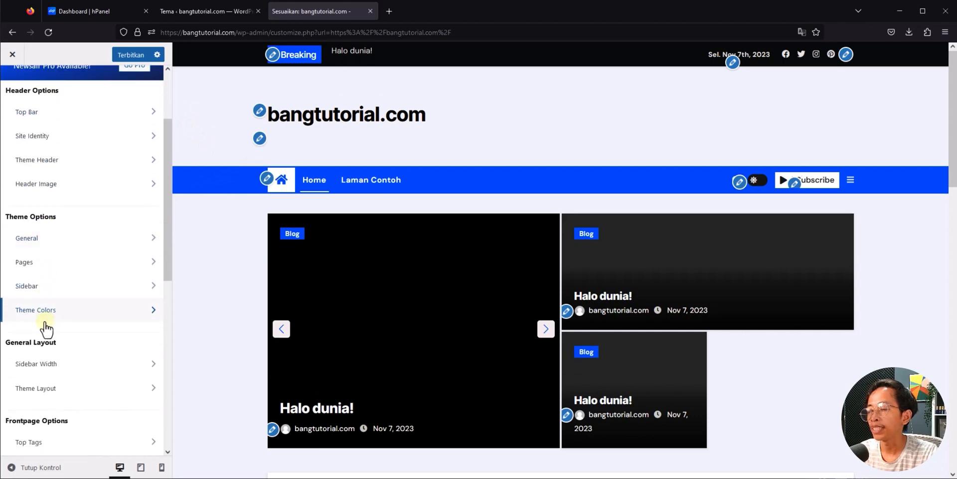
scroll(50, 343, down, 1)
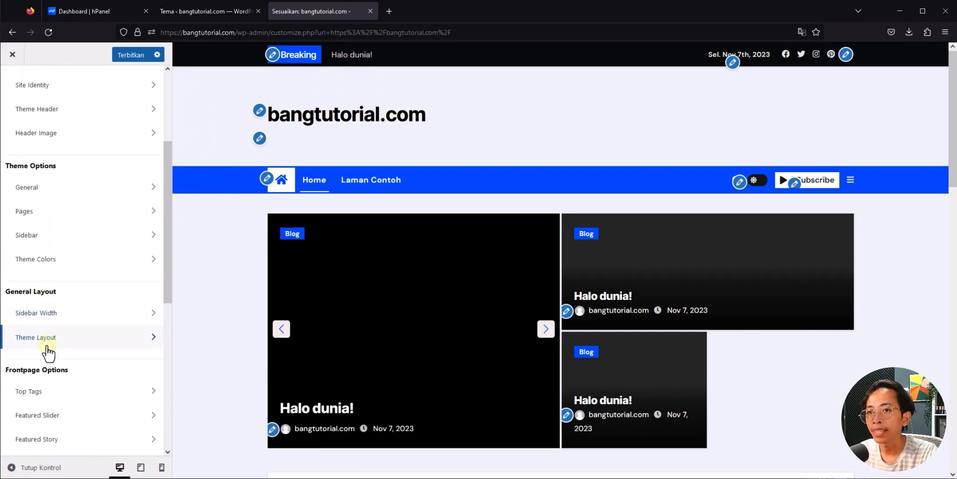
scroll(47, 355, up, 3)
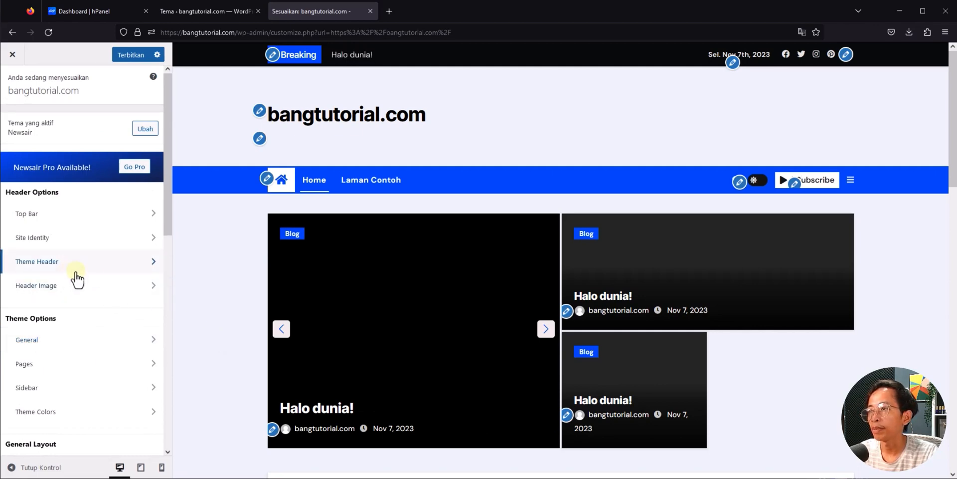
scroll(40, 342, down, 8)
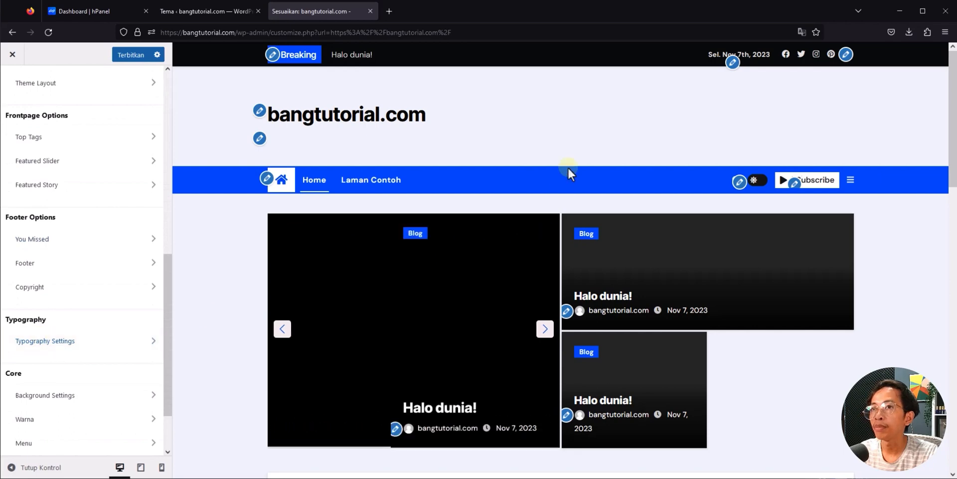
scroll(261, 342, down, 4)
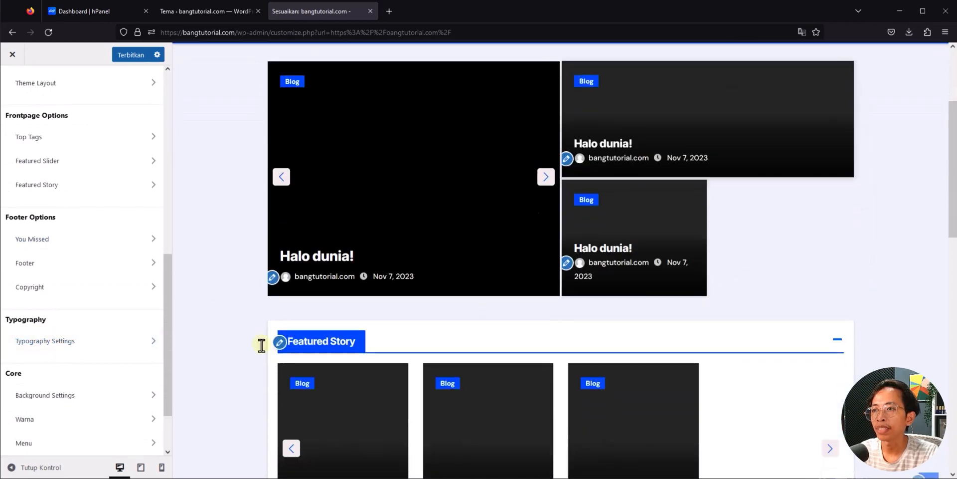
scroll(261, 342, up, 4)
scroll(60, 352, up, 5)
scroll(45, 302, up, 4)
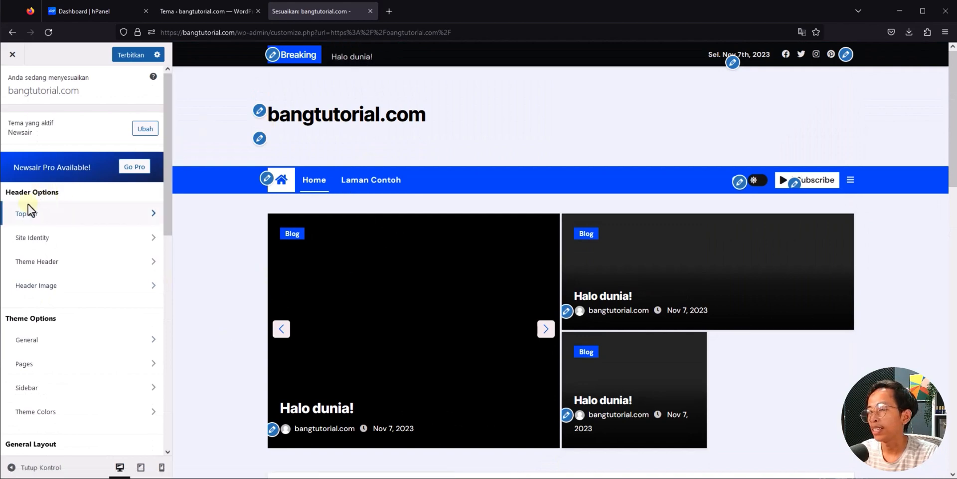
- Set the breaking title in the Top Bar settings to Hot News, and switch the header date off and back on
click(77, 215)
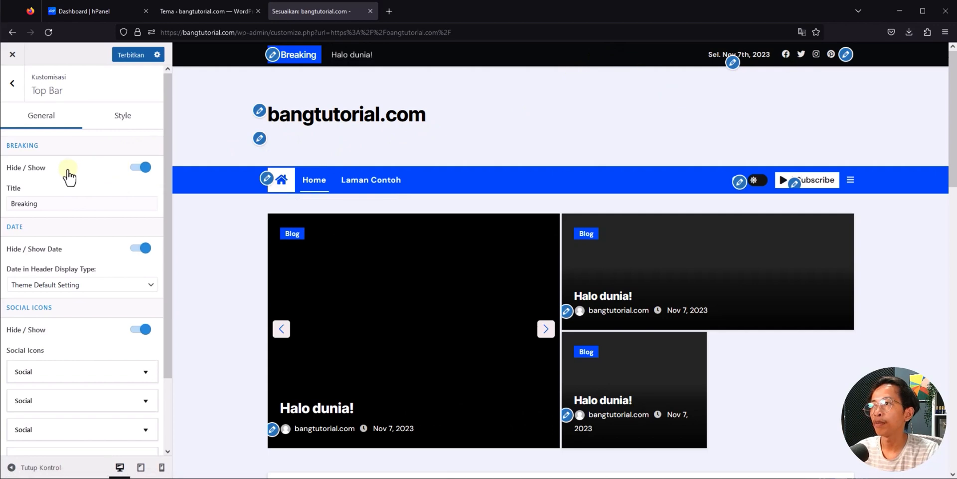
click(53, 204)
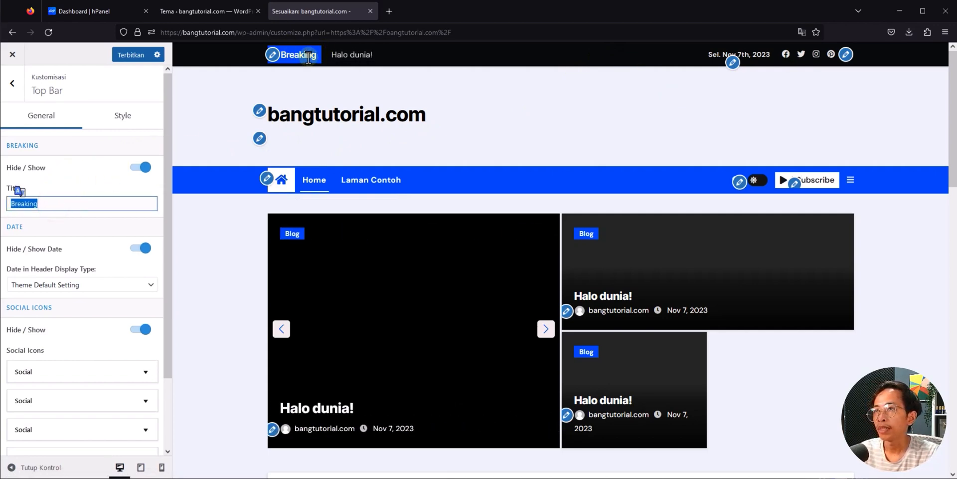
click(53, 203)
drag(72, 203, 2, 208)
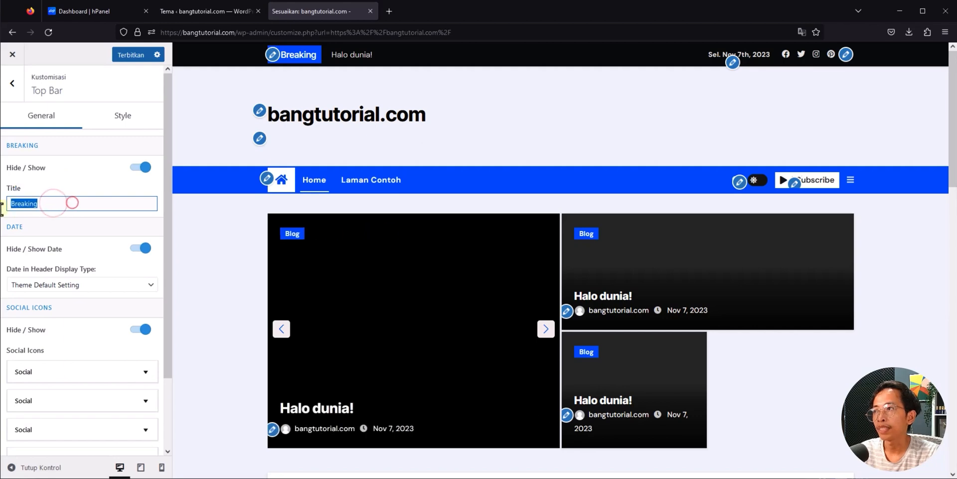
text(Hot News)
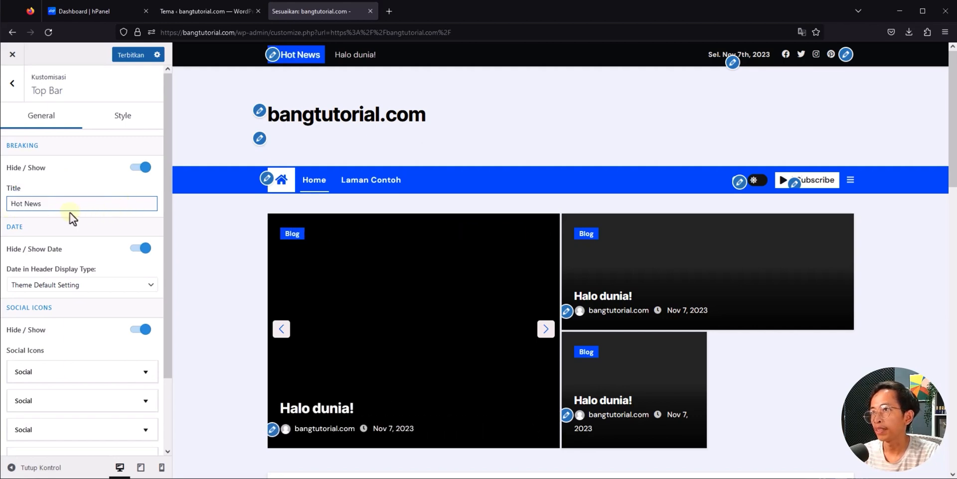
click(44, 228)
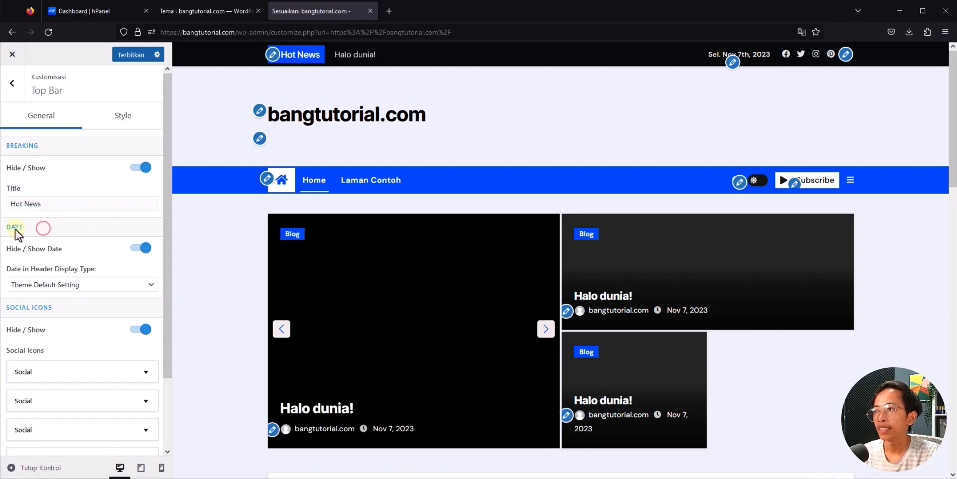
click(142, 251)
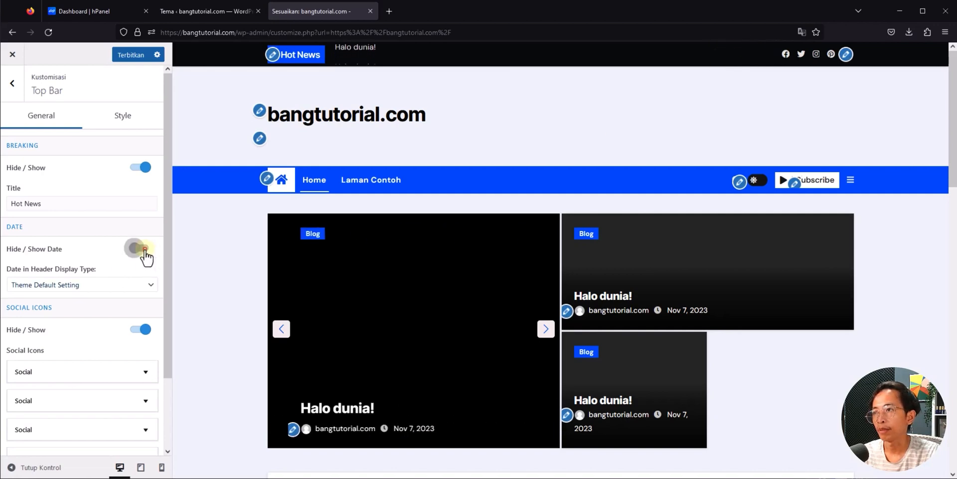
click(144, 249)
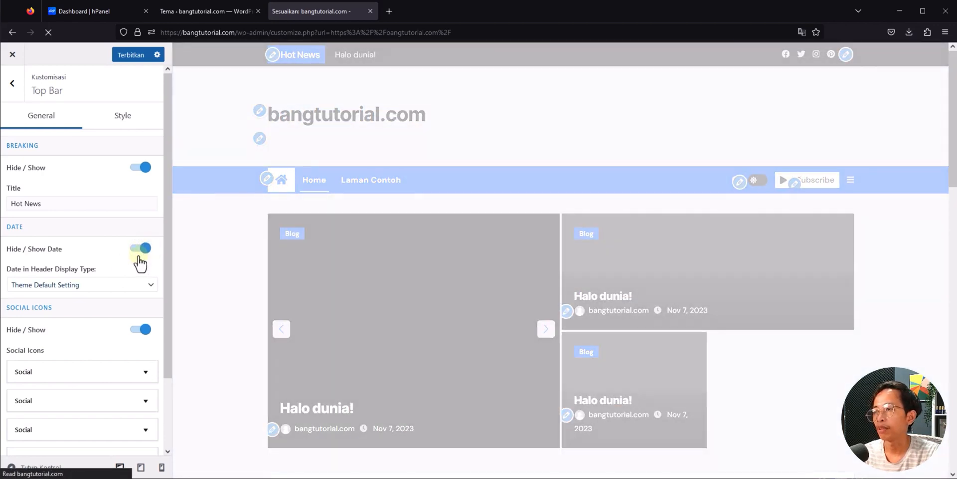
- Link the top bar's first social icon to the site owner's Facebook profile address and return to the main customizer options
scroll(93, 304, down, 3)
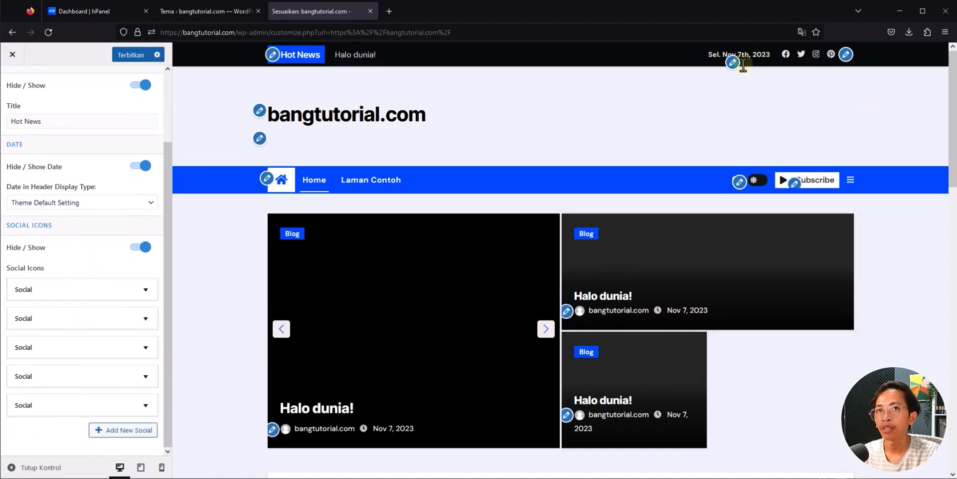
click(122, 288)
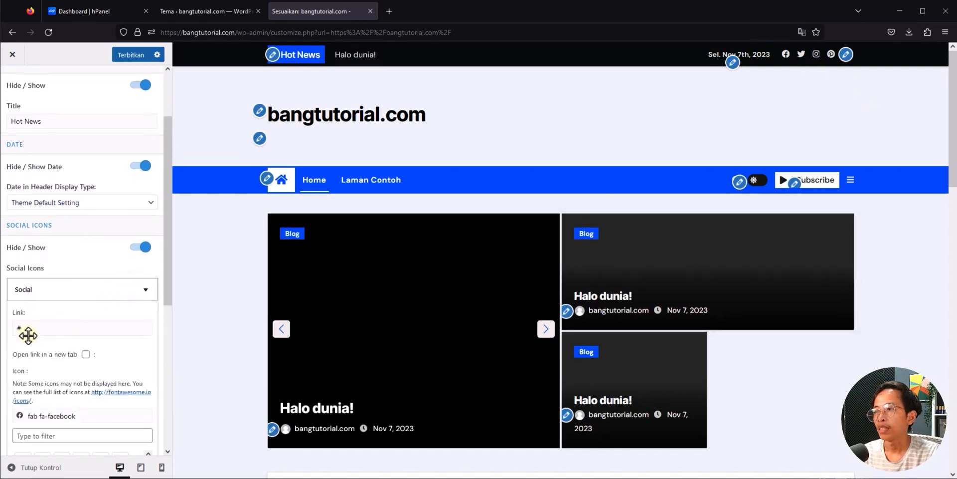
click(48, 329)
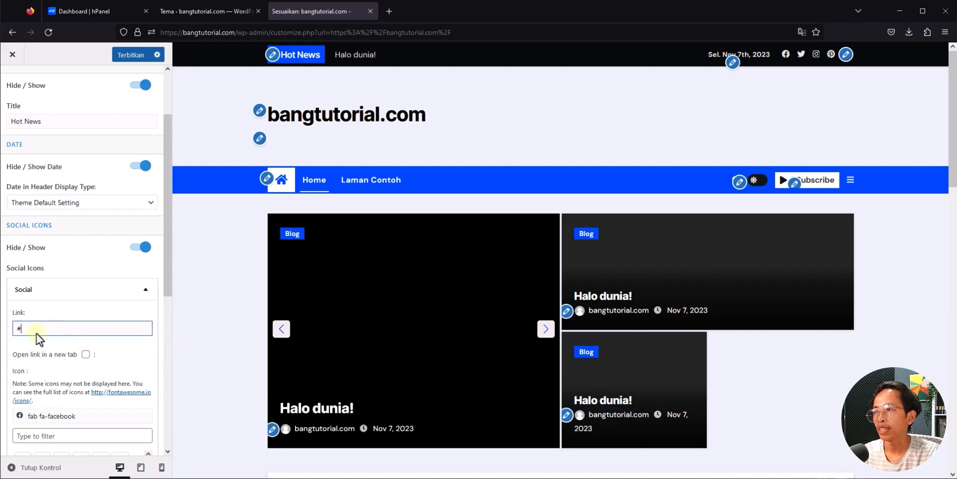
drag(35, 328, 1, 326)
text(https:)
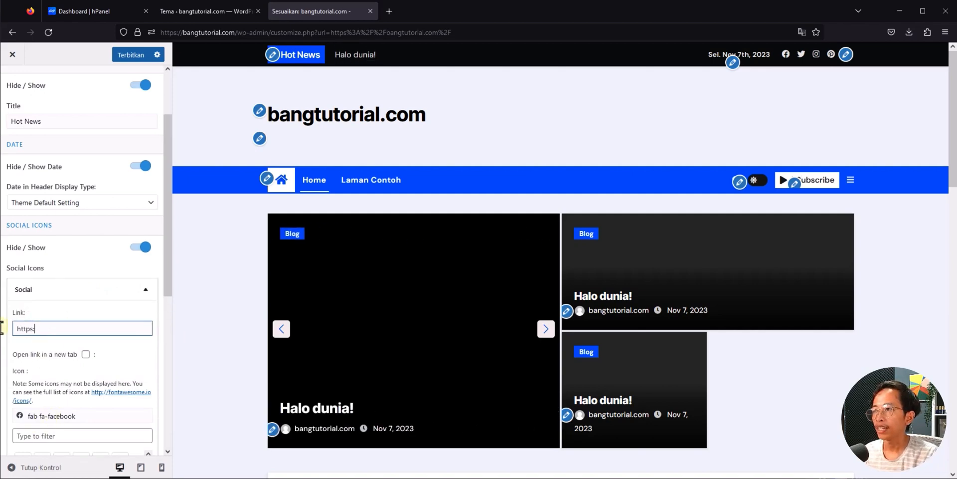
text(//facebp)
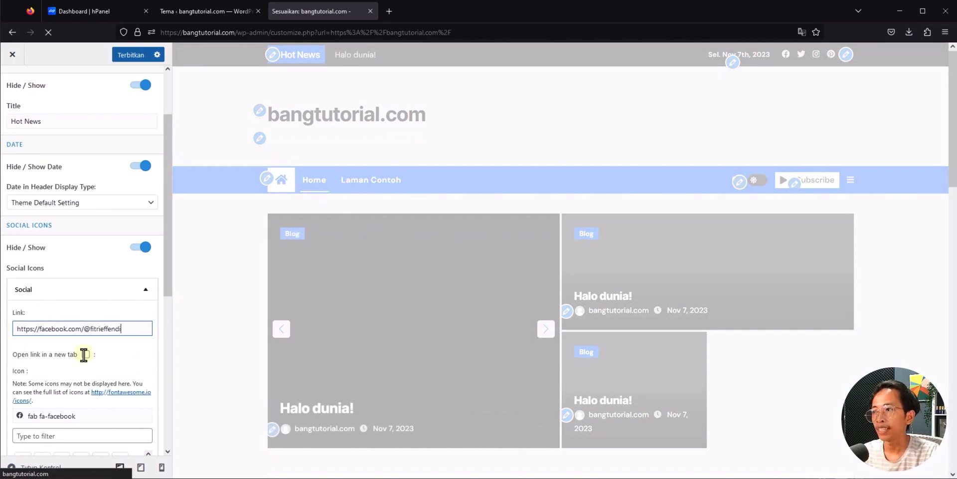
scroll(124, 358, down, 2)
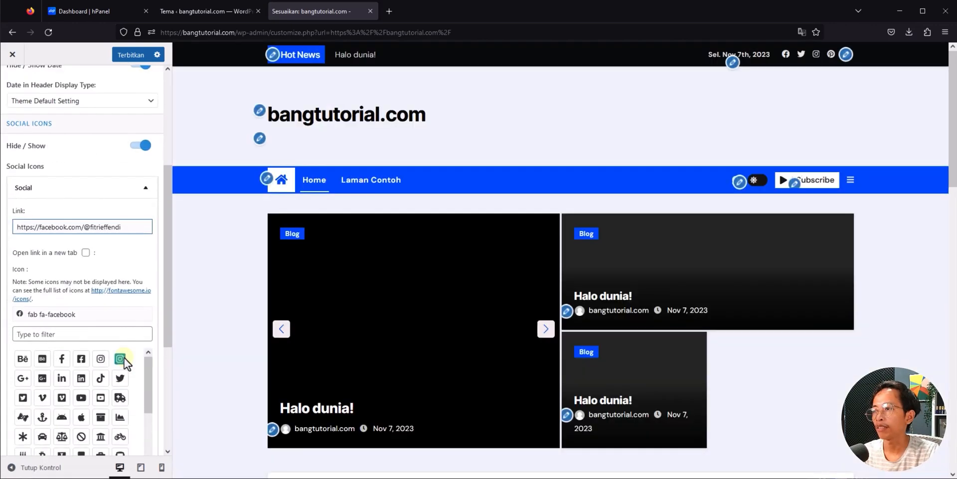
drag(164, 305, 166, 395)
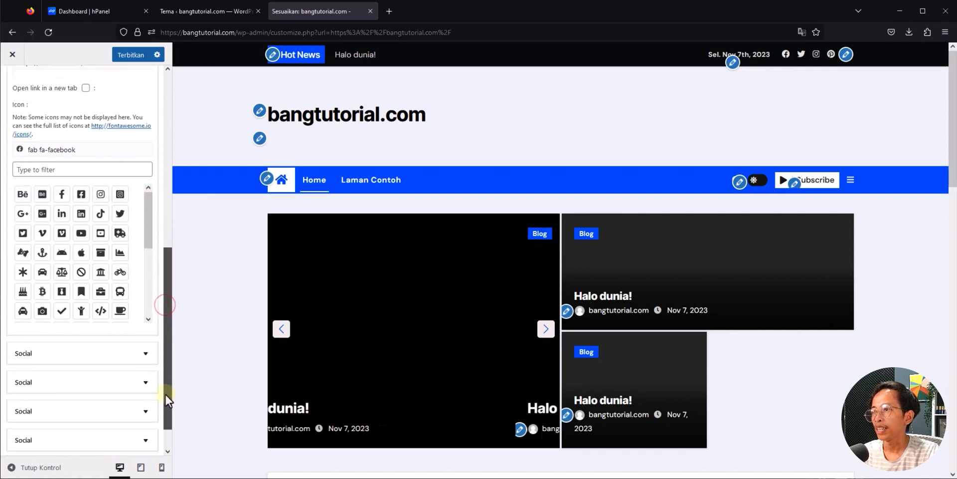
scroll(25, 361, up, 10)
click(11, 85)
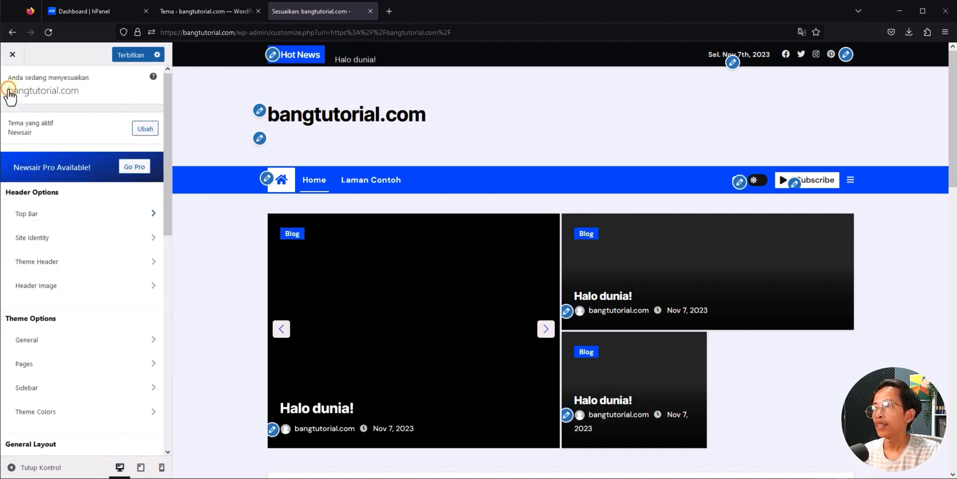
- Upload LOGO.png as the site logo in the Site Identity settings without cropping it, and set the logo width to 169 px
click(58, 241)
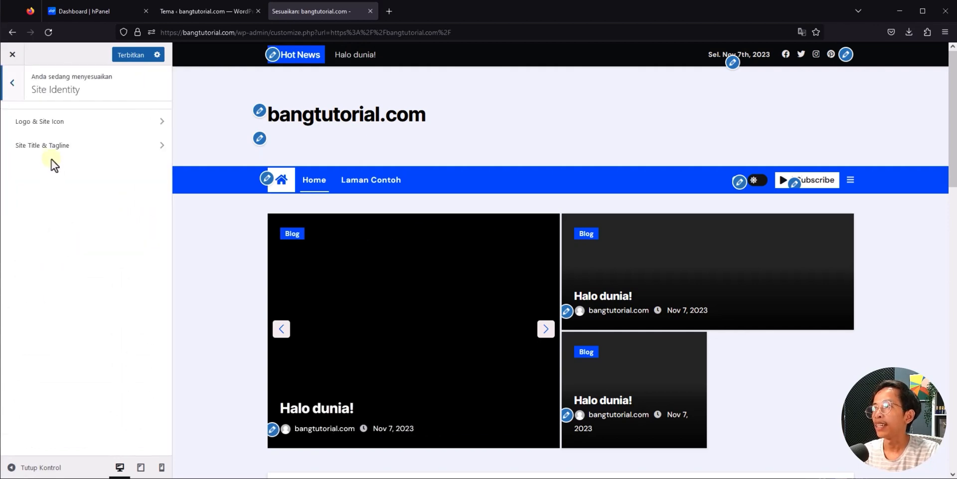
click(56, 124)
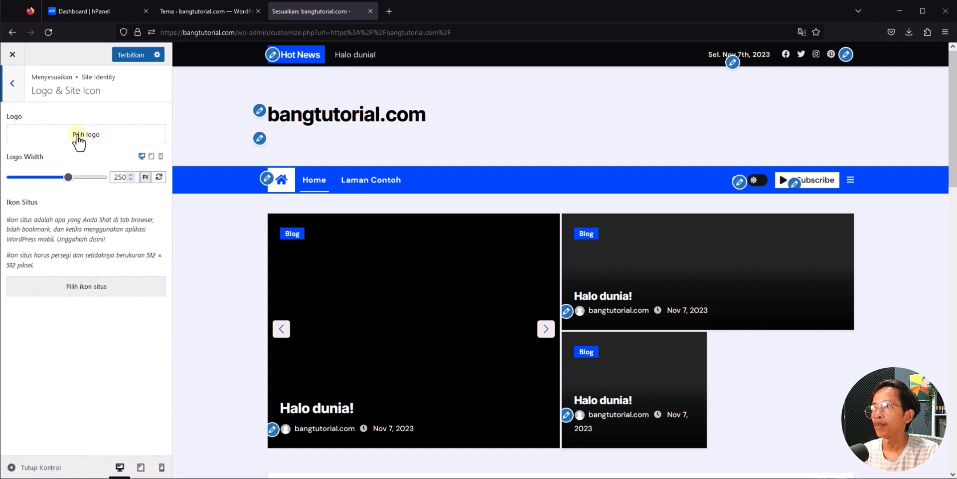
click(54, 132)
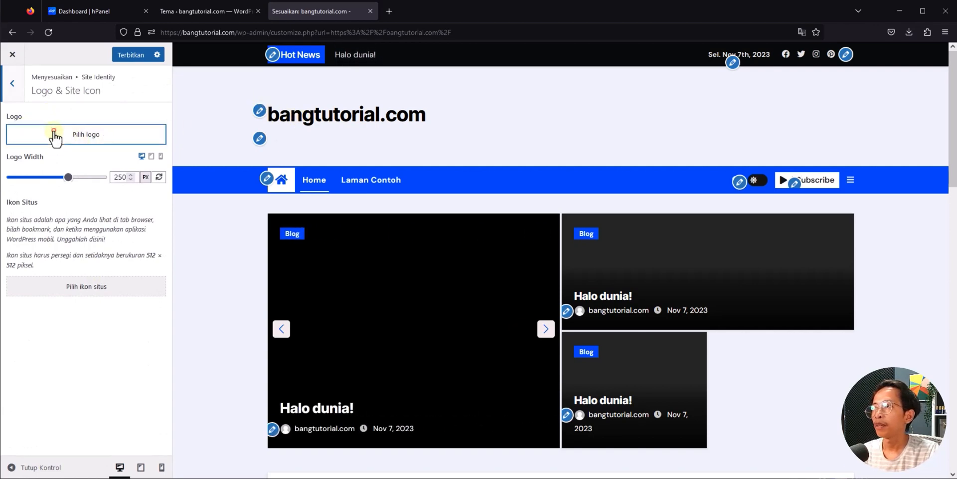
click(108, 90)
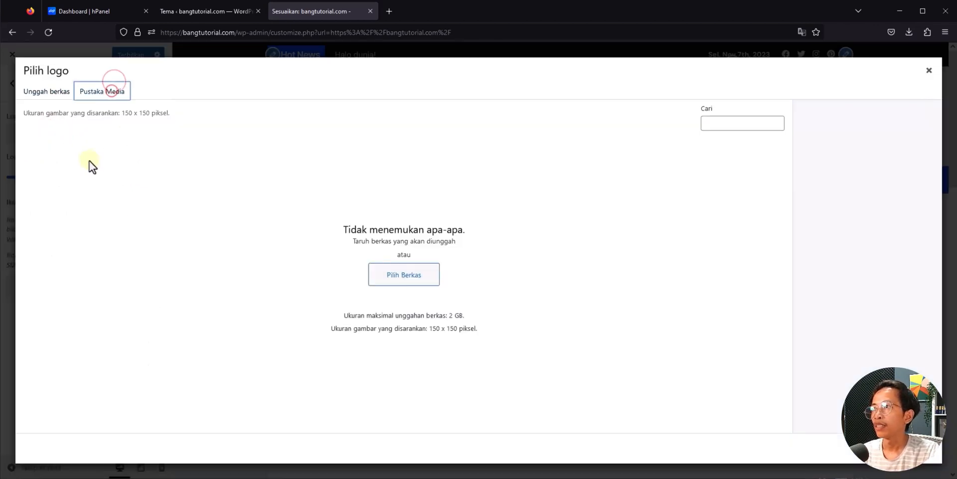
click(47, 92)
click(458, 258)
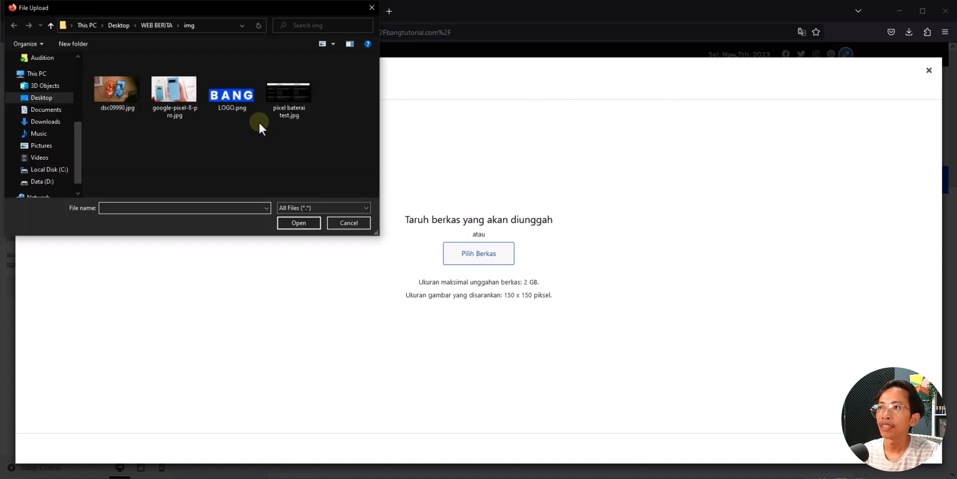
double_click(241, 99)
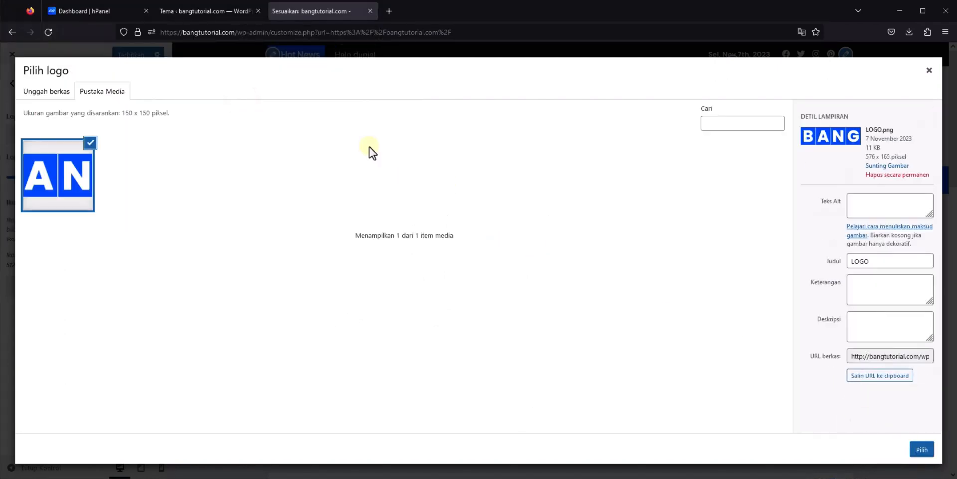
click(921, 449)
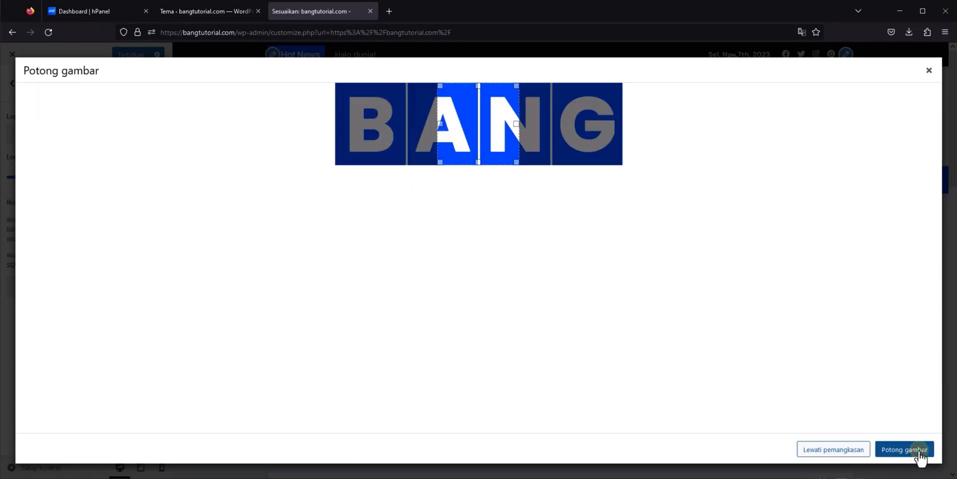
click(817, 450)
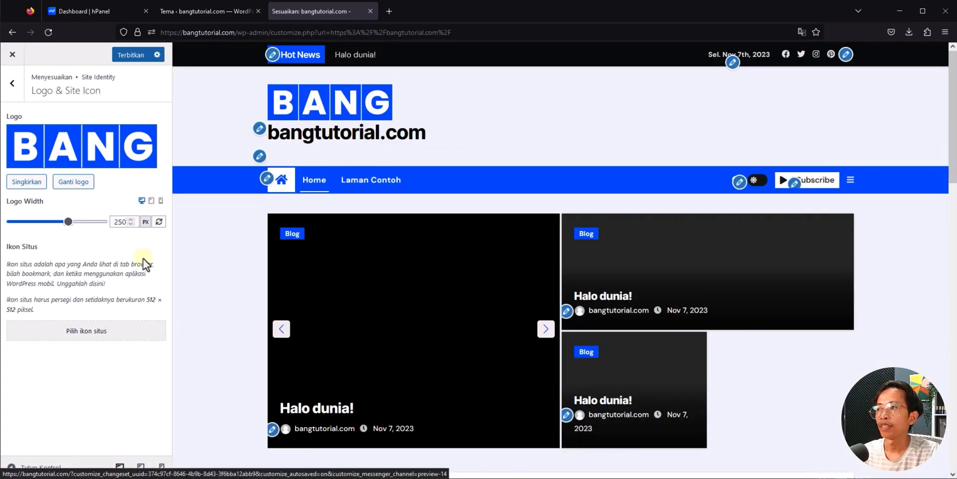
drag(68, 222, 50, 226)
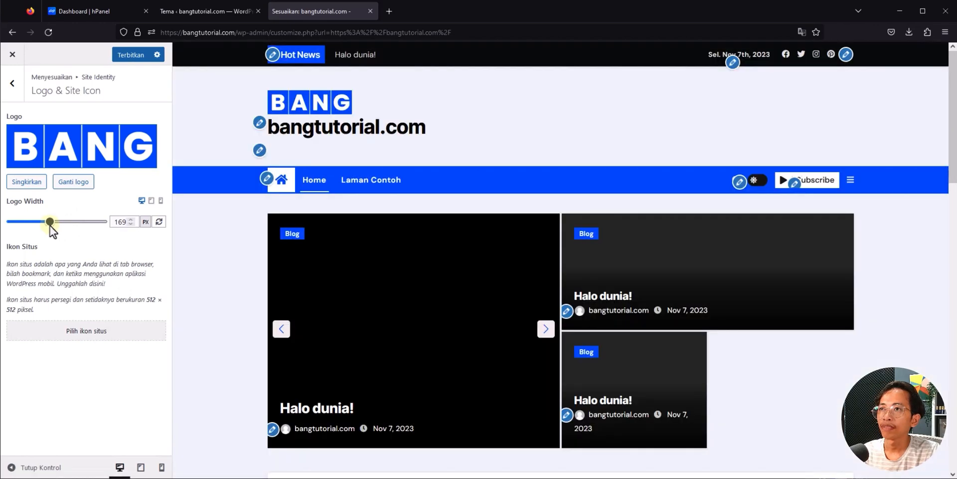
- Set the site title to Bang News at 44 px with slogan Berita Terbaru Dunia Teknologi, and switch the title display off and back on
click(12, 82)
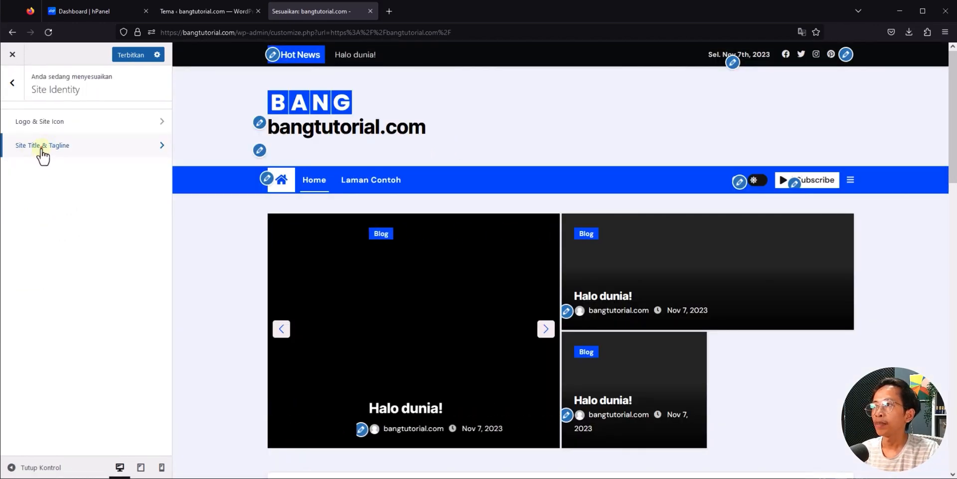
click(41, 150)
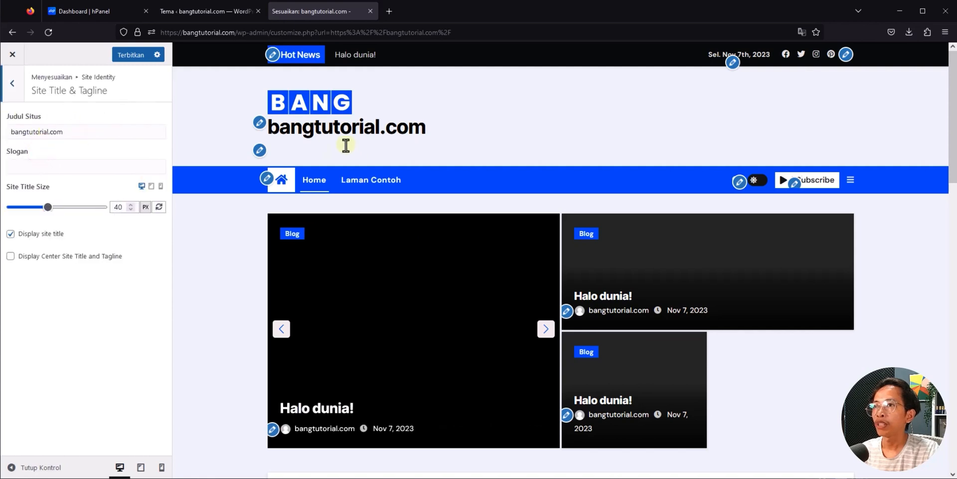
triple_click(69, 132)
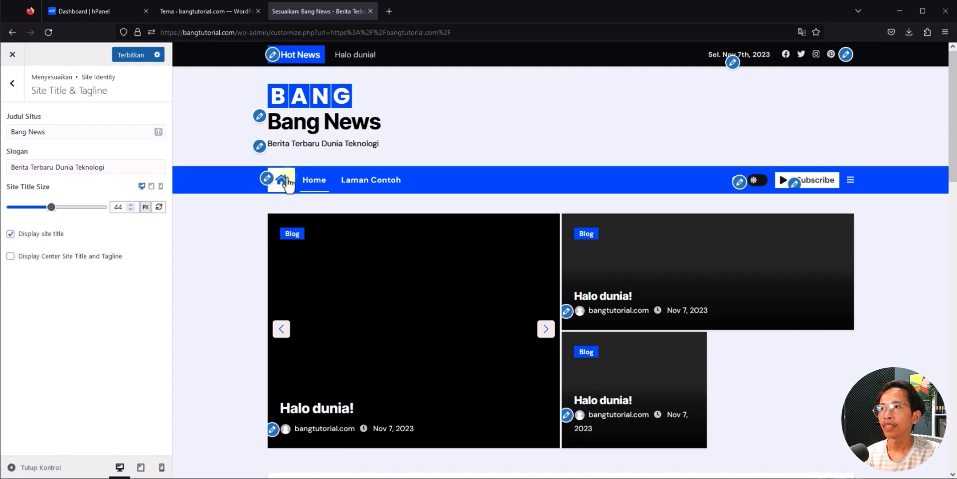
click(9, 237)
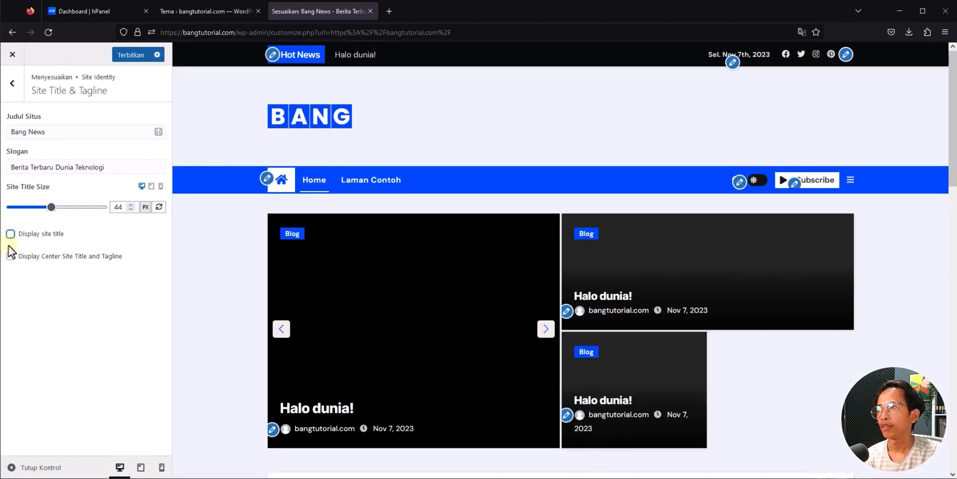
click(10, 234)
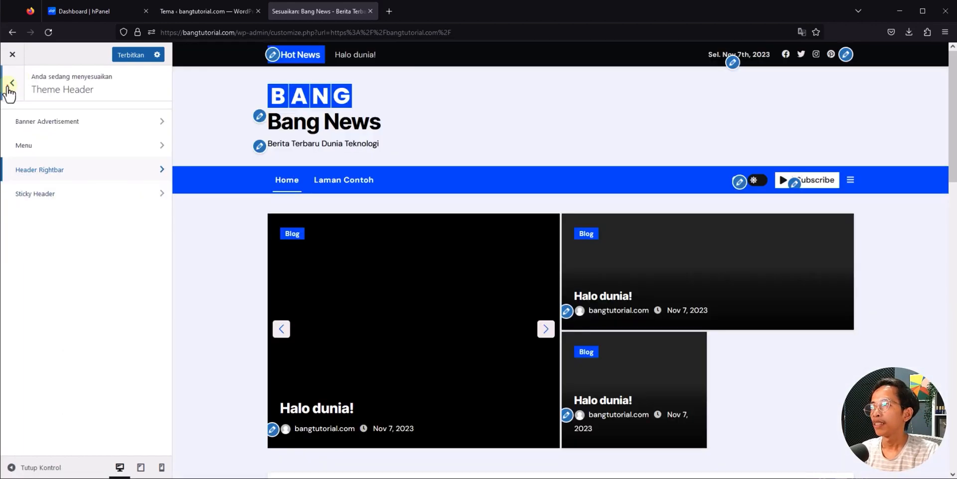
- Create a menu named Menu Utama in the Primary Menu location and add the Beranda item to it
click(8, 88)
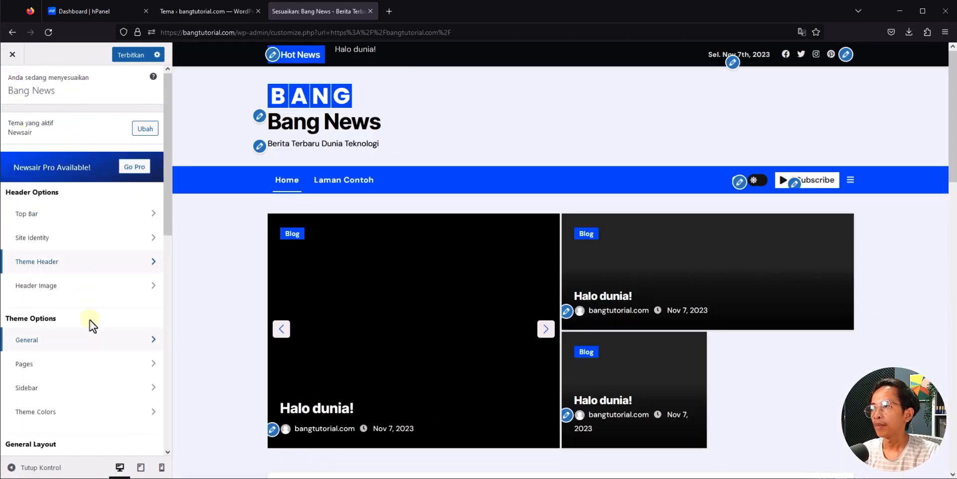
scroll(90, 322, down, 6)
scroll(89, 329, down, 3)
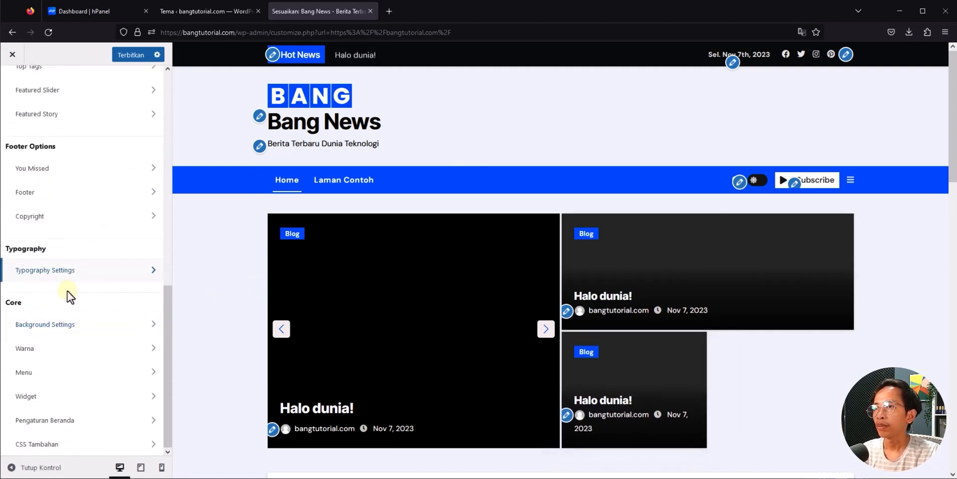
scroll(68, 292, up, 8)
scroll(56, 305, down, 8)
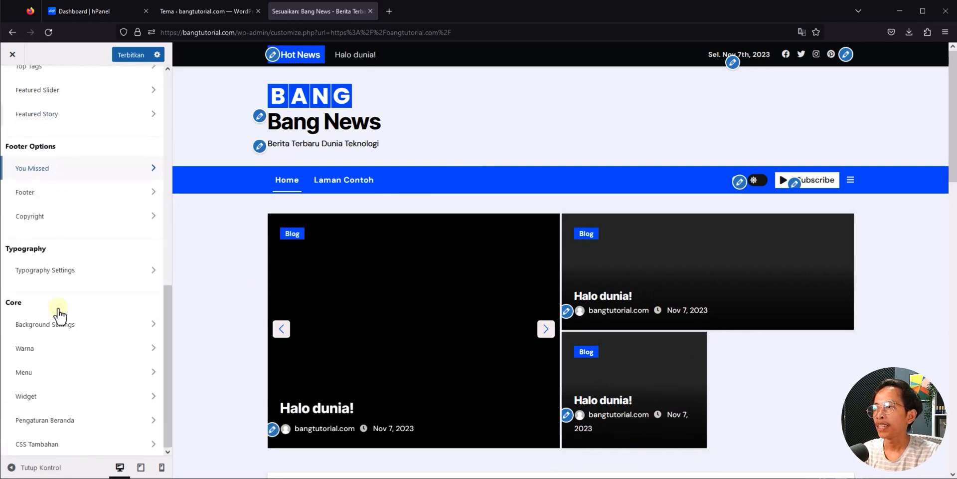
click(25, 372)
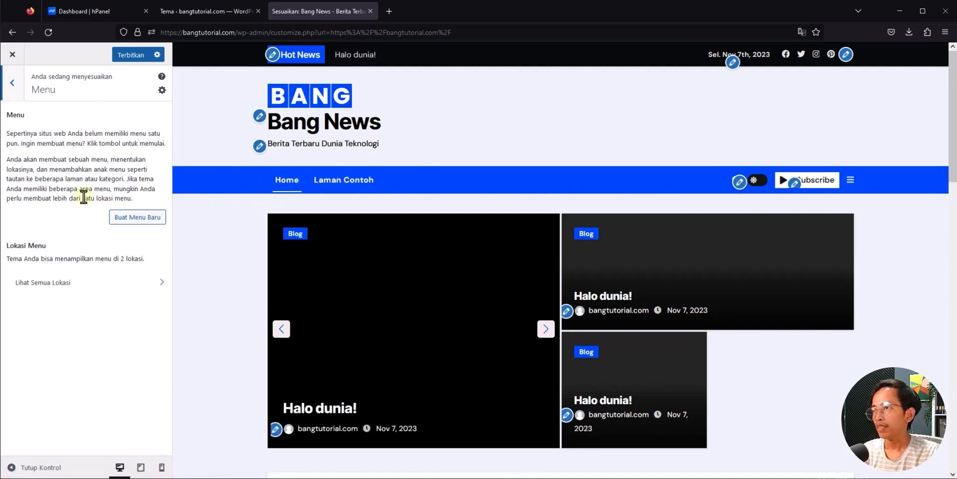
click(126, 218)
click(15, 132)
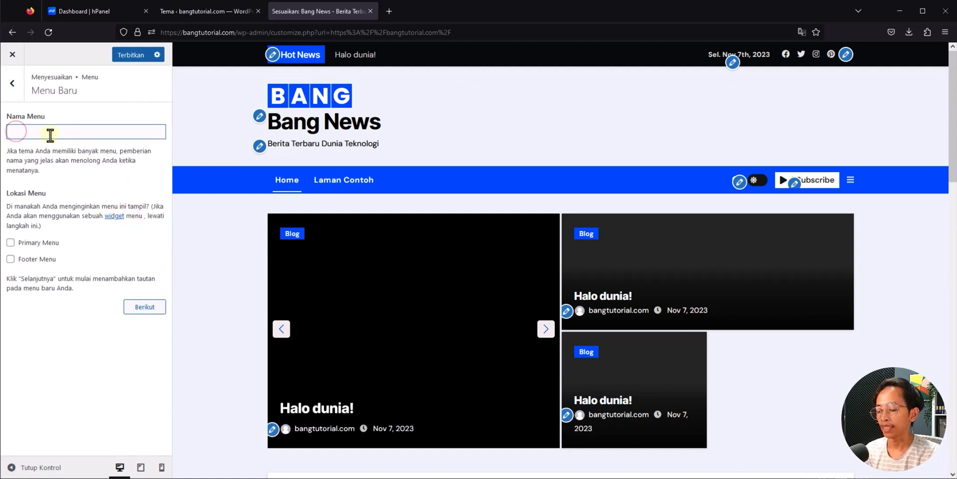
text(Menu )
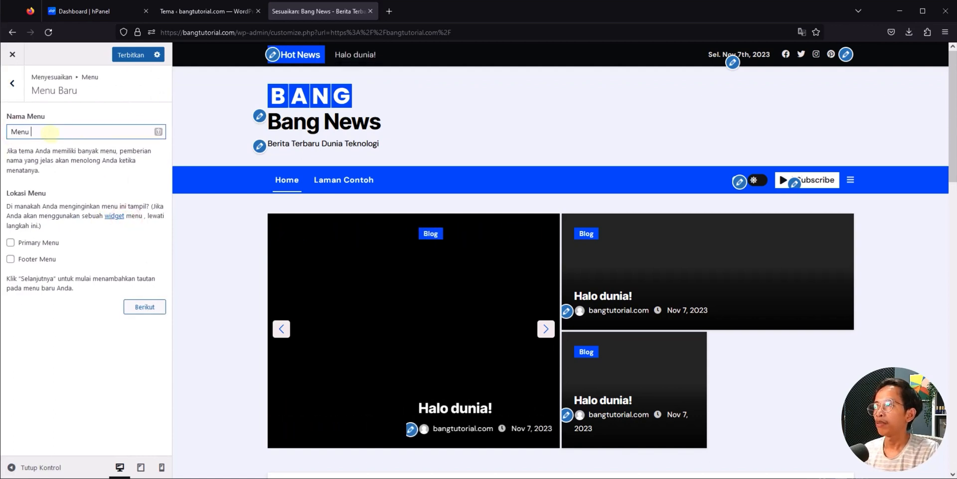
text(Tuama)
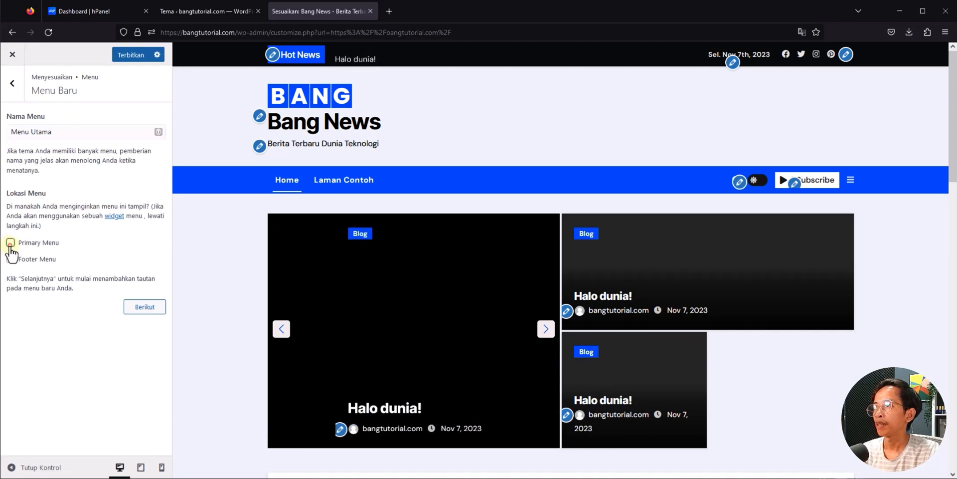
click(10, 243)
click(145, 307)
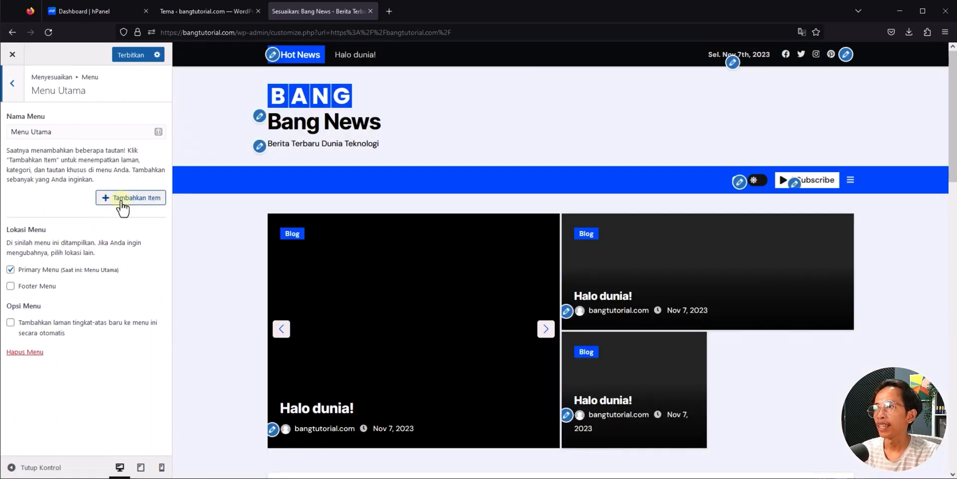
click(121, 199)
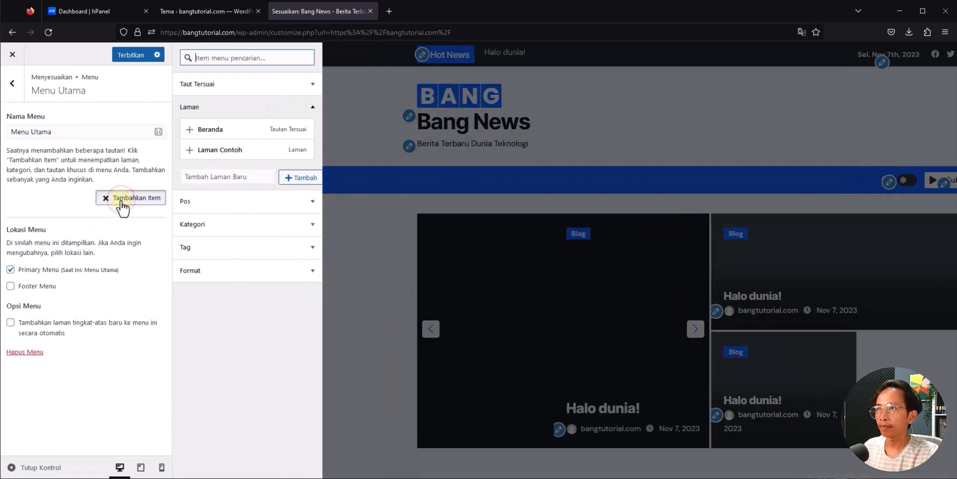
click(189, 130)
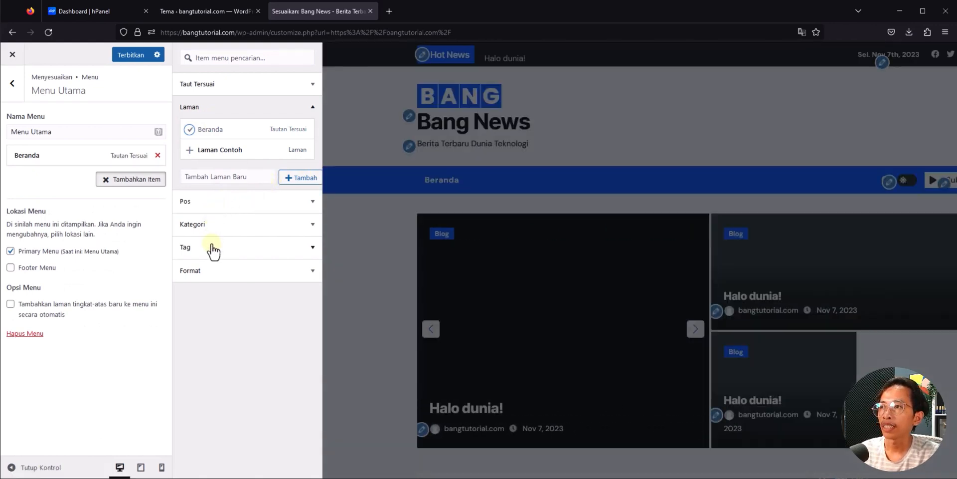
- Look through the post, category, tag and custom link sources offered for new menu items
click(198, 208)
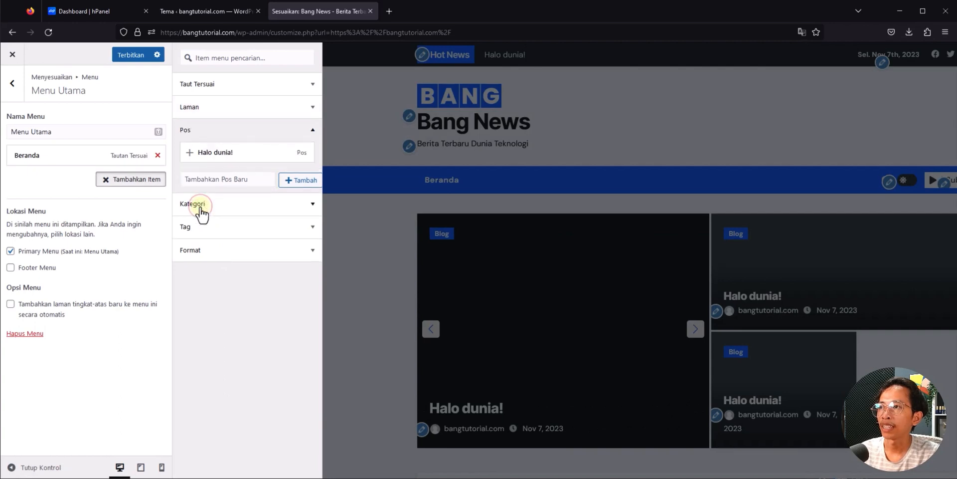
click(200, 205)
click(203, 208)
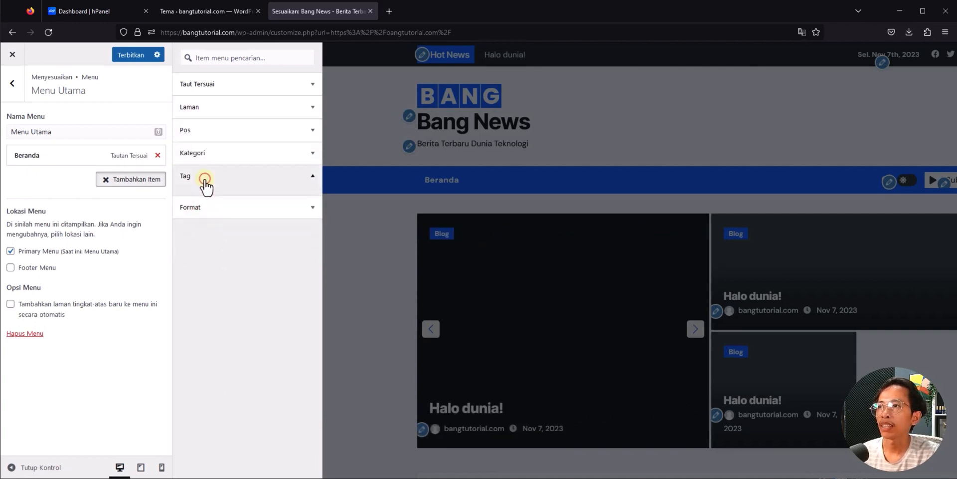
click(209, 153)
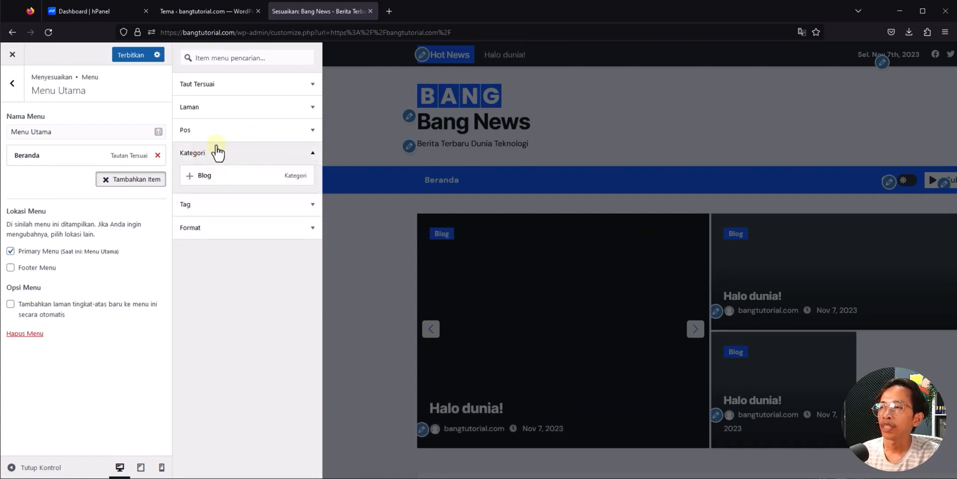
click(214, 128)
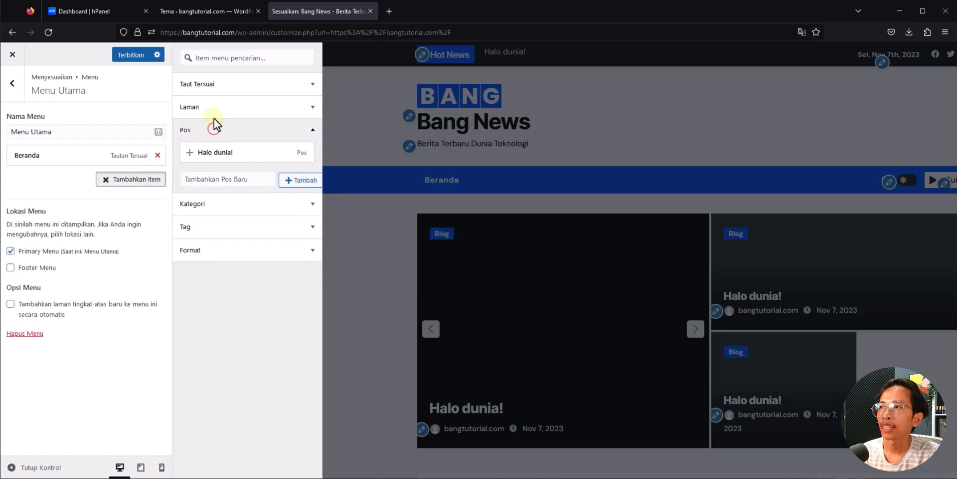
click(213, 85)
click(260, 101)
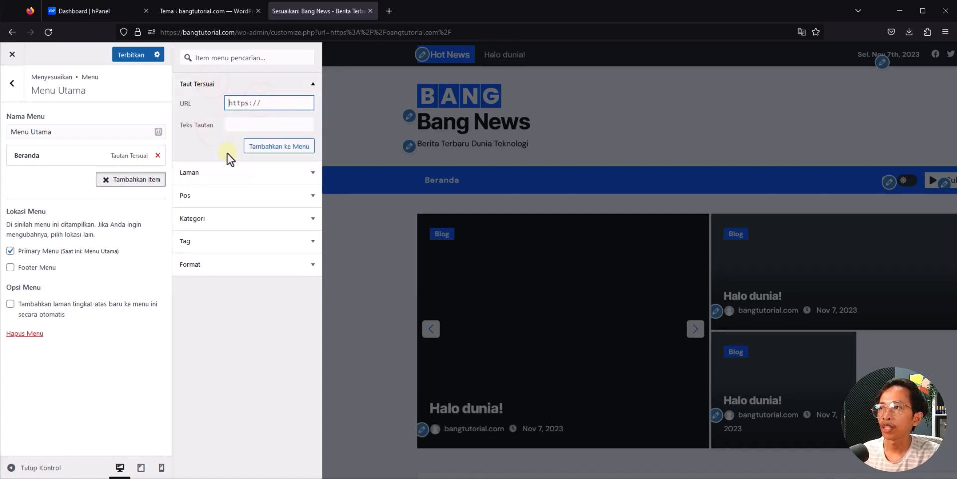
click(222, 84)
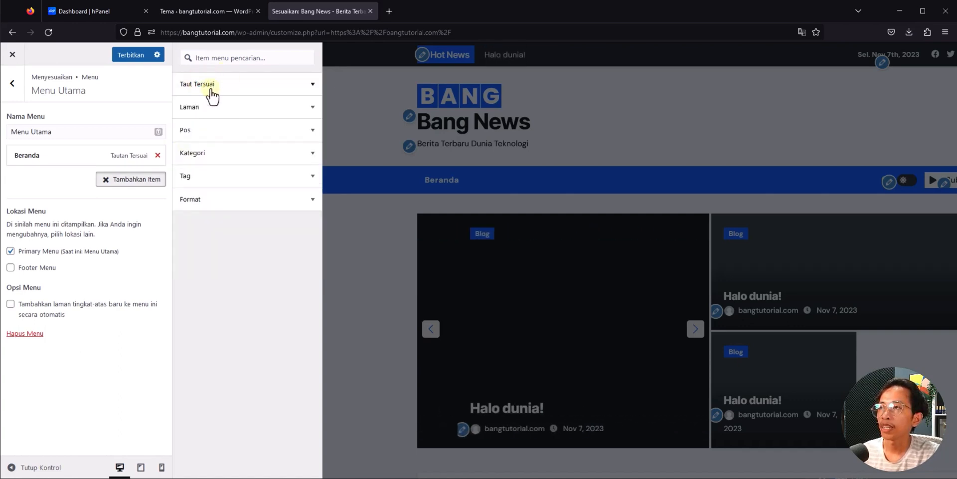
- Add a custom link to Menu Utama with the URL # and the link text Smartphone
click(223, 85)
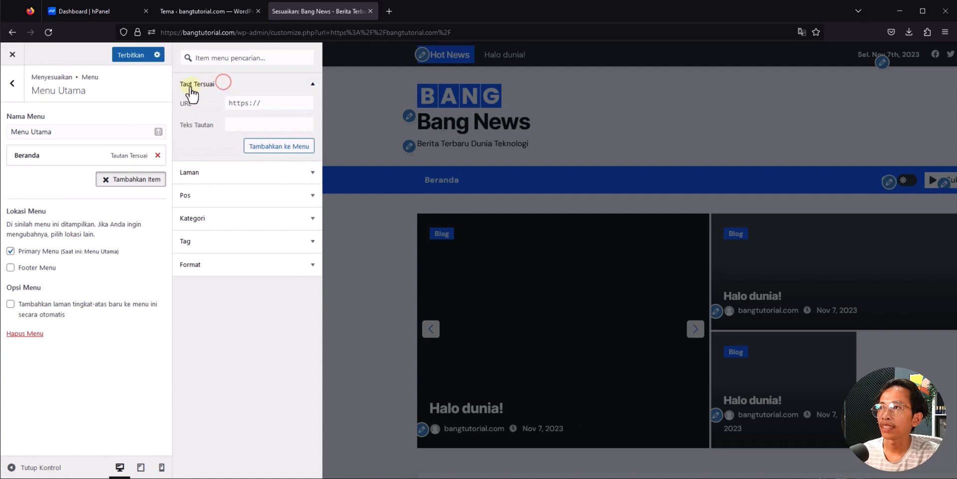
click(263, 105)
text(#)
click(262, 122)
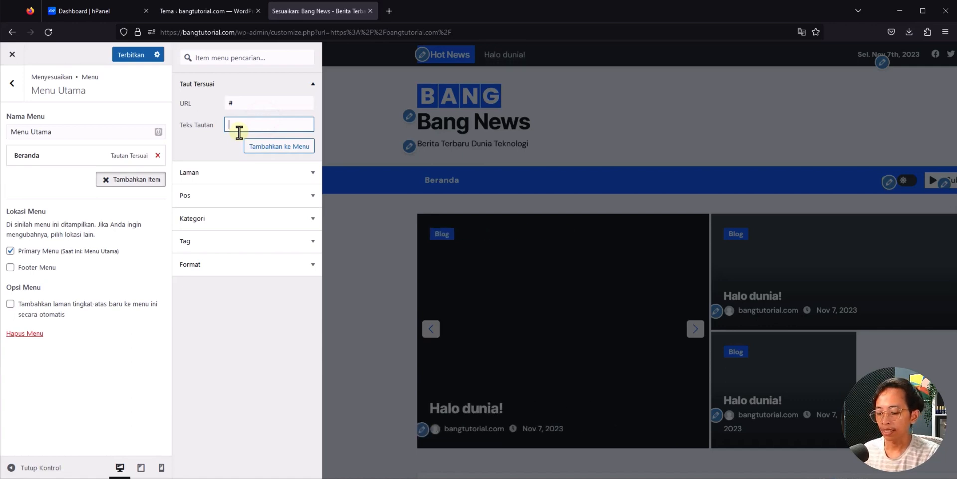
text(Smartphone)
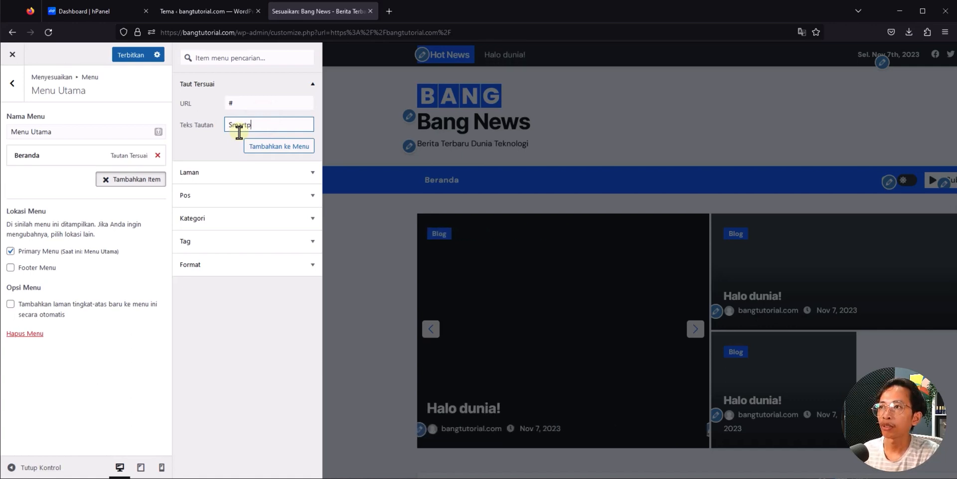
click(277, 147)
- Add a custom link to Menu Utama with the URL # and the link text Android
click(248, 102)
text(#)
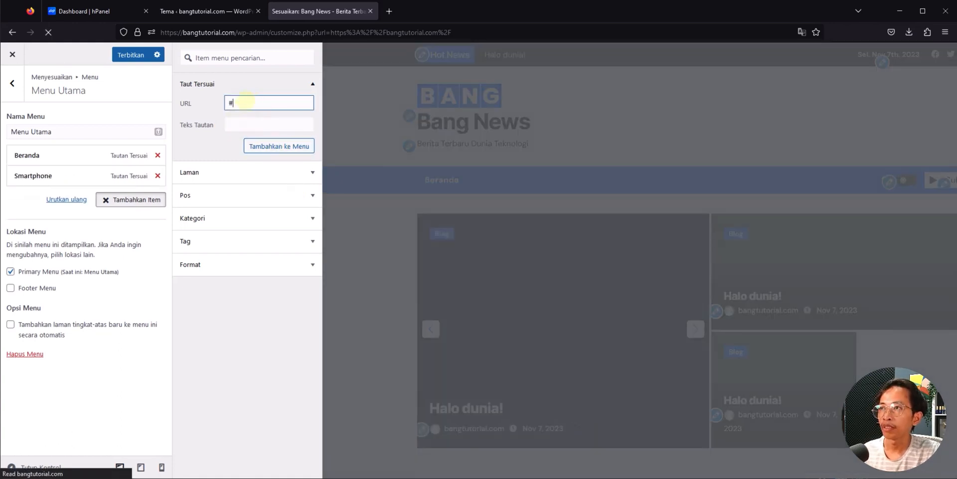
click(244, 125)
text(Android)
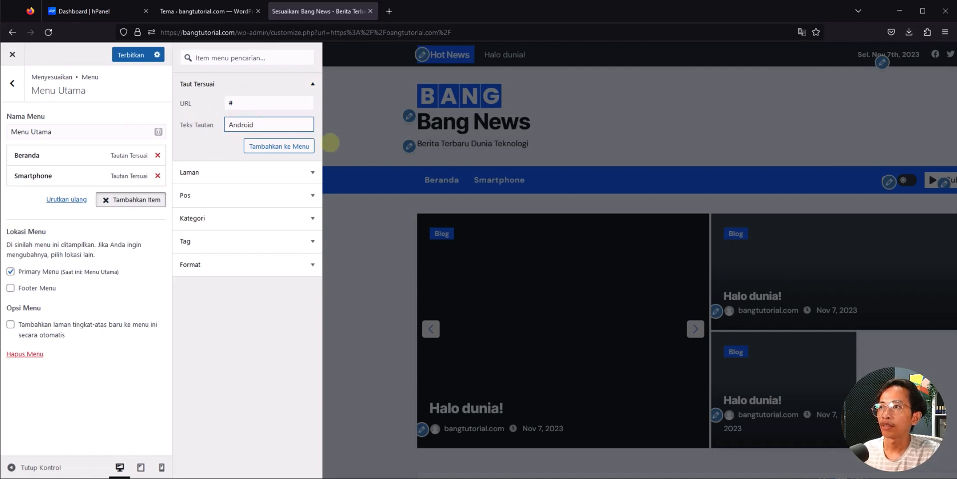
click(280, 146)
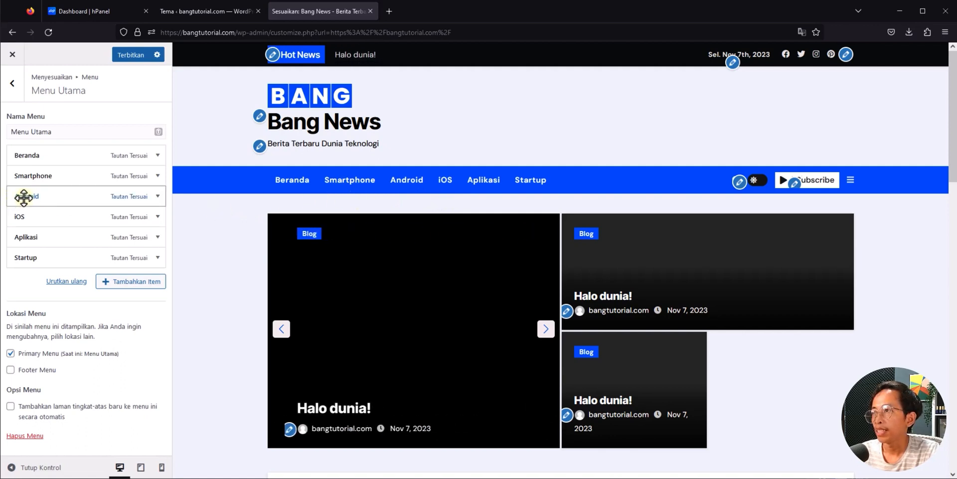
- Nest the Android and iOS items under Smartphone in Menu Utama, check the submenu in the preview and publish the changes
drag(22, 198, 26, 197)
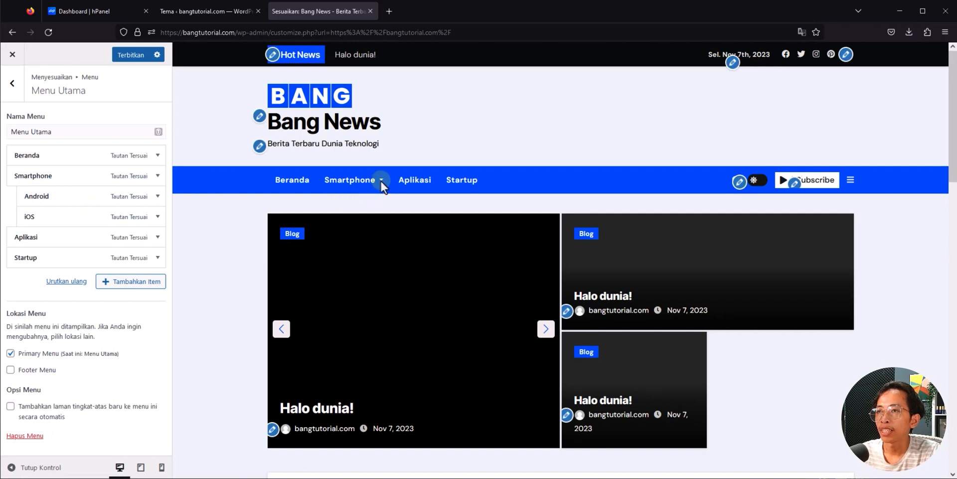
mouse_move(381, 181)
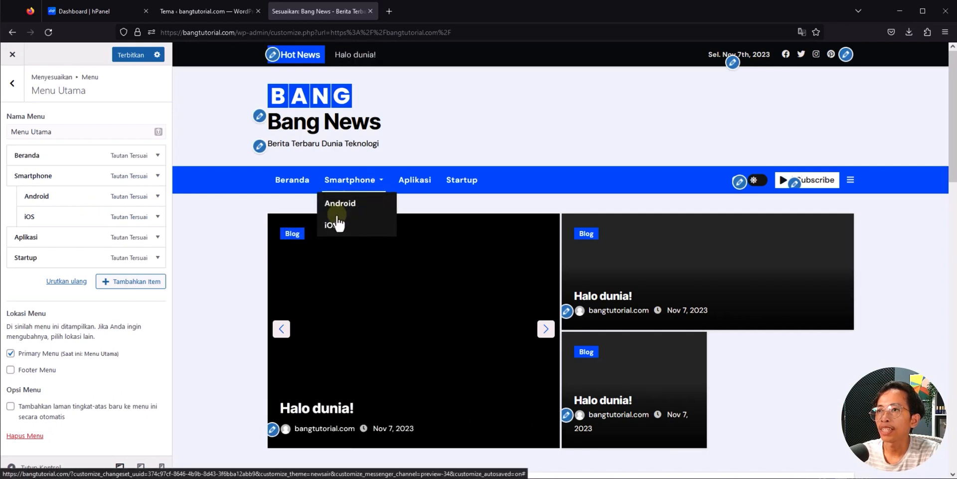
click(130, 56)
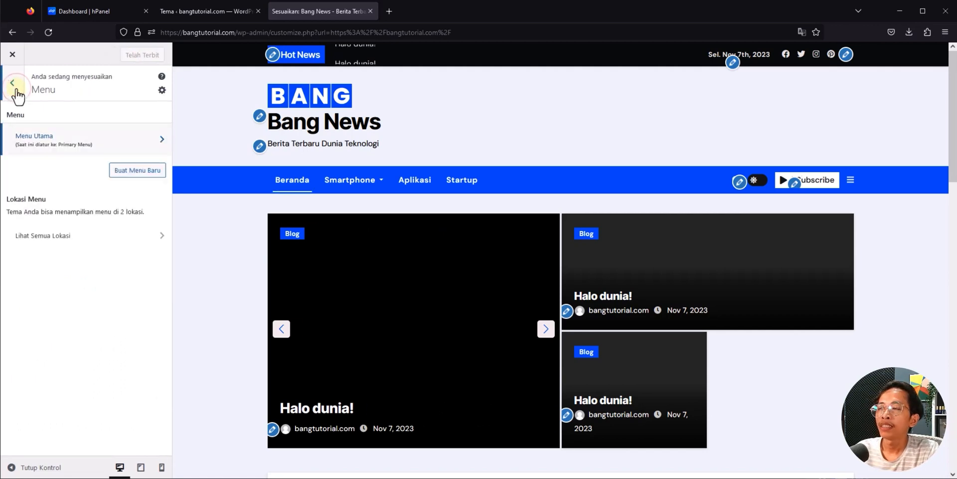
- Return to the main customizer sections and look through the remaining theme, front page, footer and core options
click(16, 85)
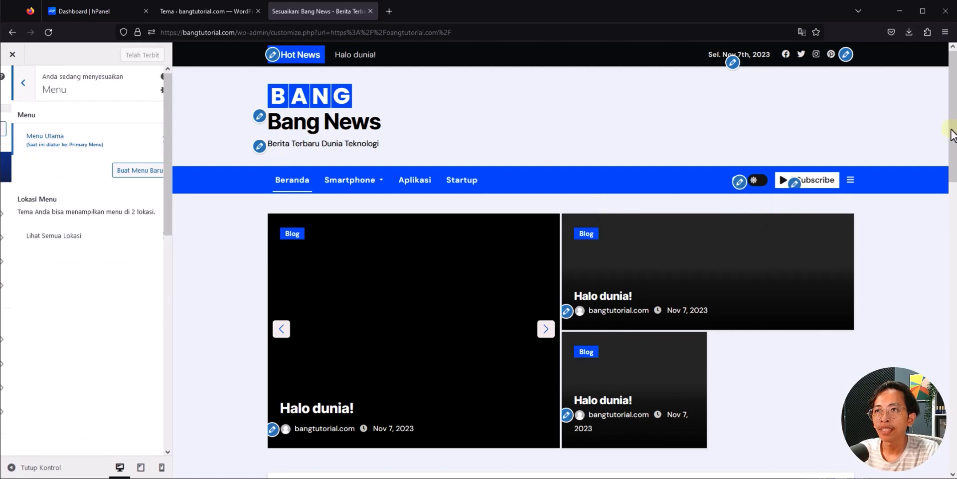
scroll(952, 135, down, 1)
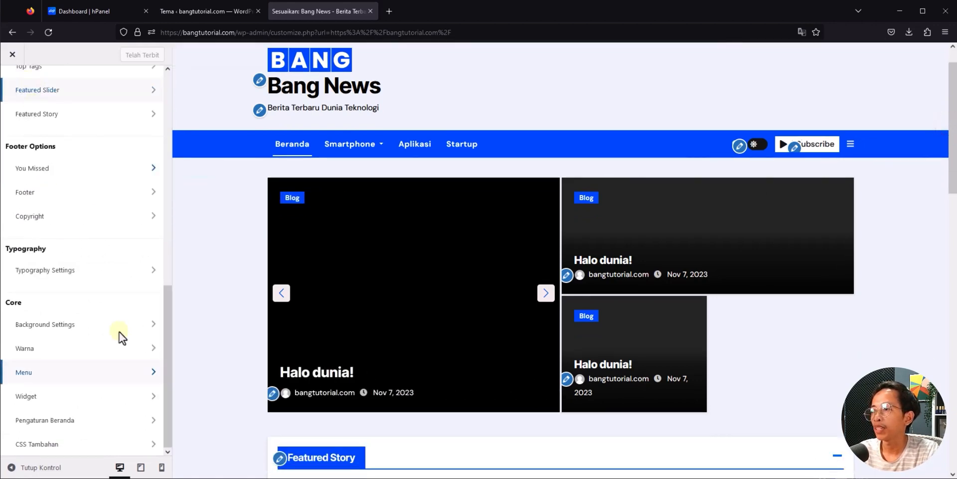
scroll(101, 374, up, 5)
scroll(374, 363, down, 4)
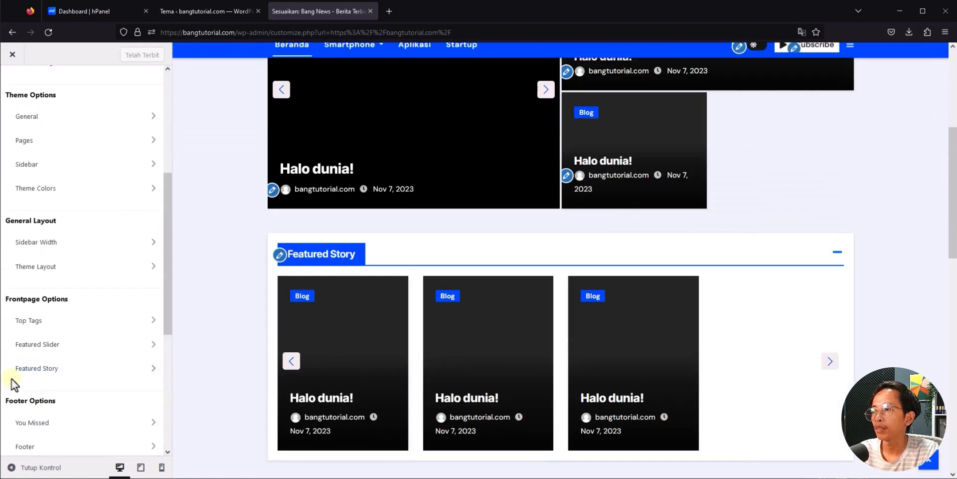
scroll(59, 384, down, 5)
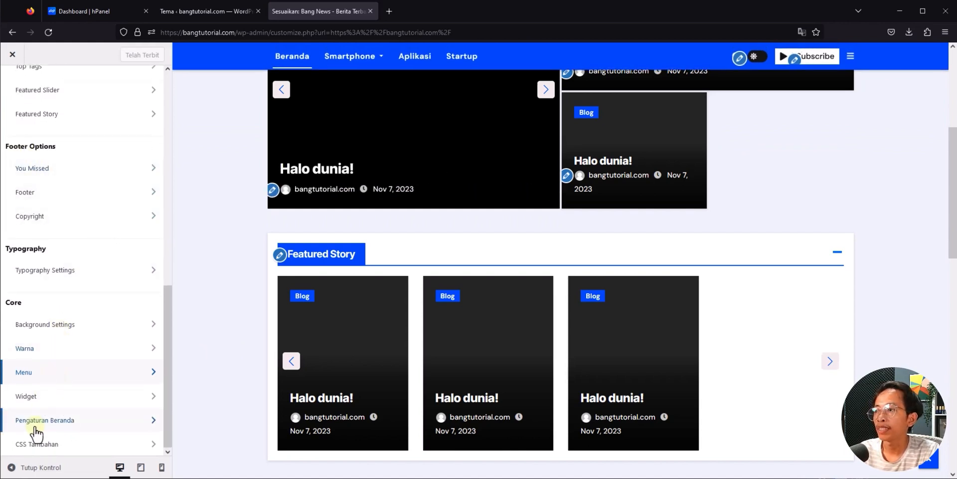
scroll(502, 354, up, 5)
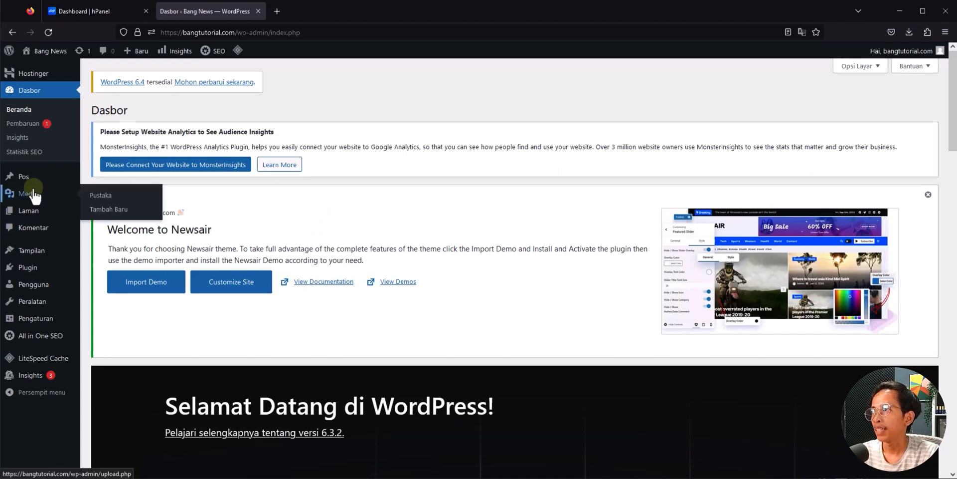
- Open the post category management page and dismiss the Newsair welcome notice
mouse_move(24, 184)
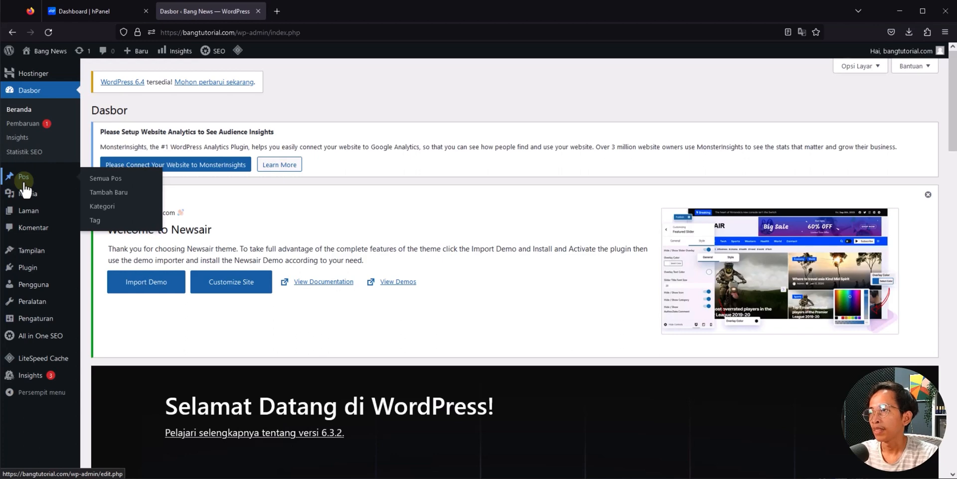
click(114, 207)
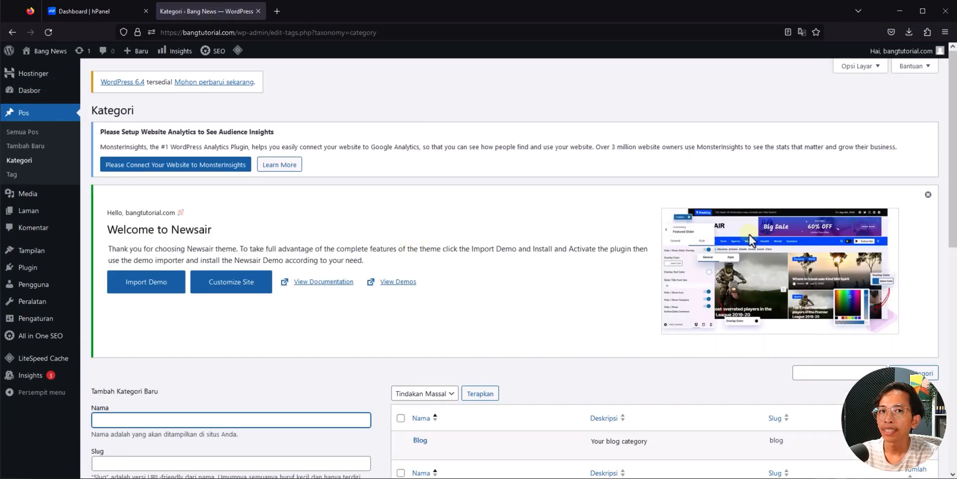
click(928, 194)
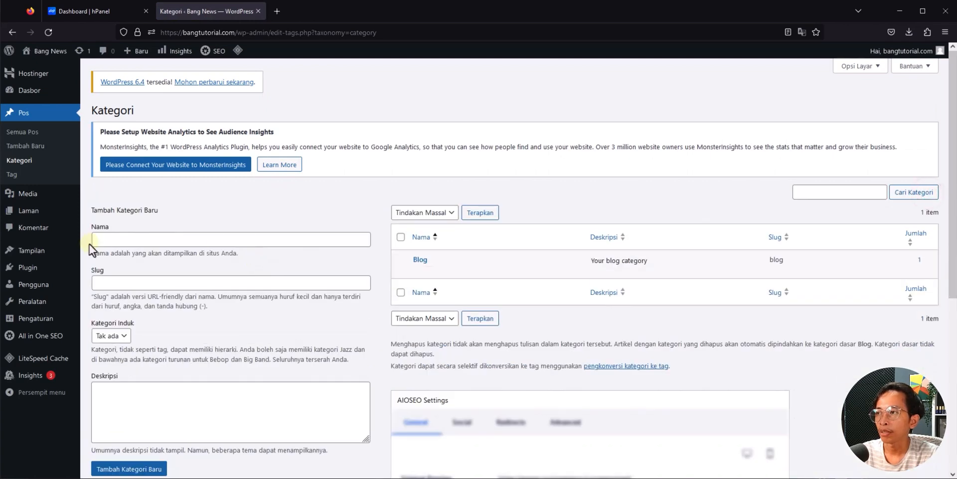
- Add a post category named Smartphone with the slug smartphone and no parent category
click(120, 242)
text(Smar)
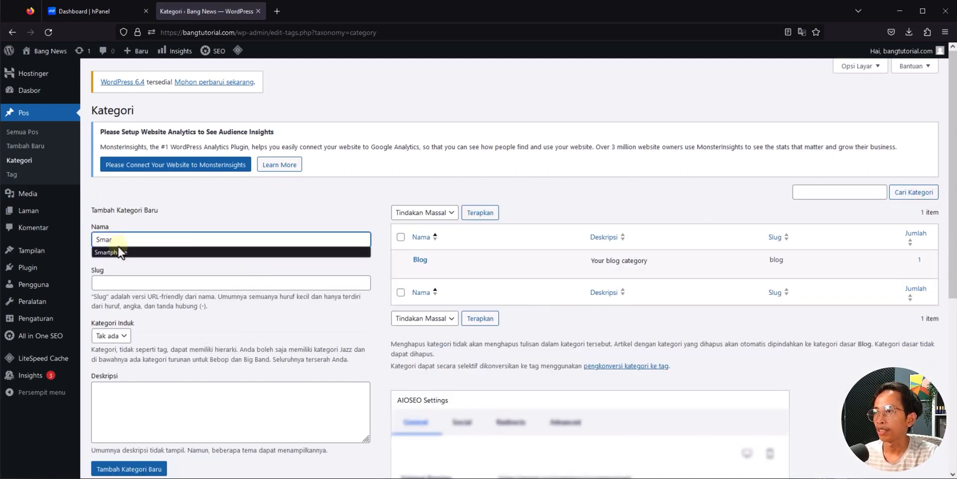
click(119, 252)
click(112, 283)
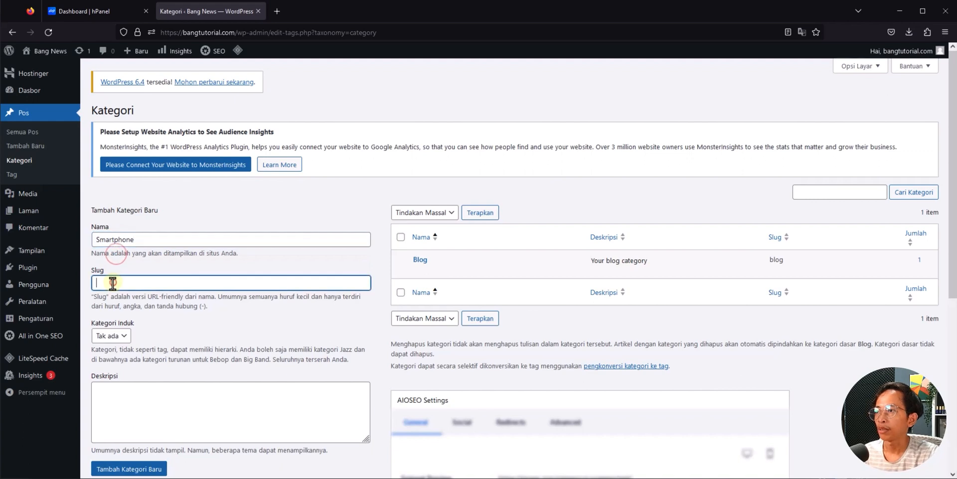
text(sma)
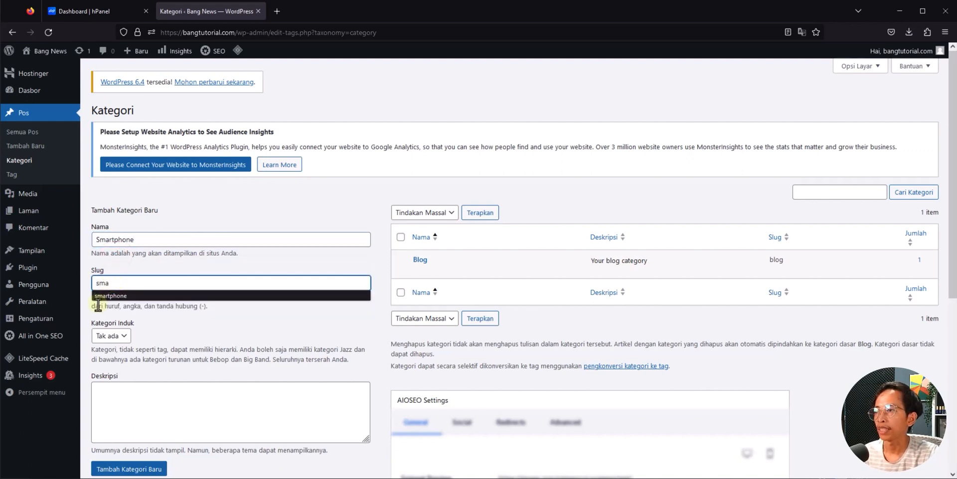
click(110, 295)
click(132, 468)
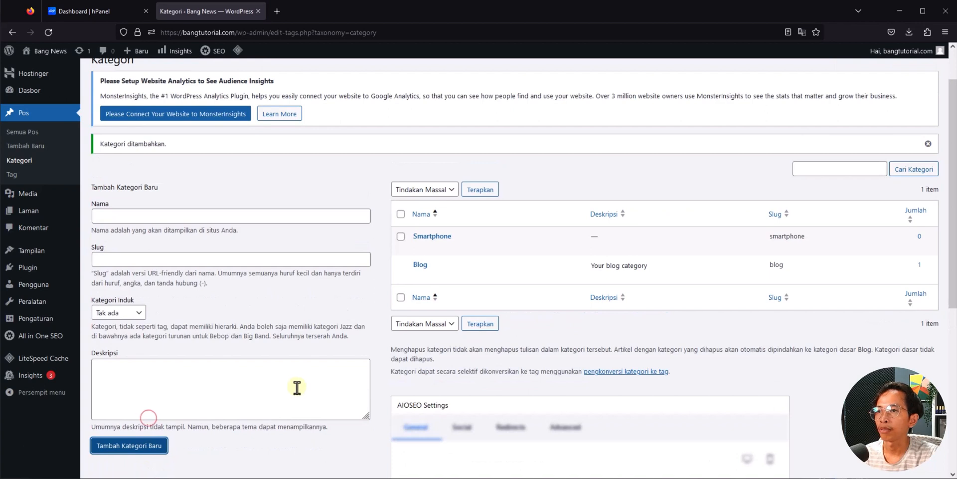
- Add a post category named Android with the slug android and Smartphone as its parent category
click(142, 215)
text(Android)
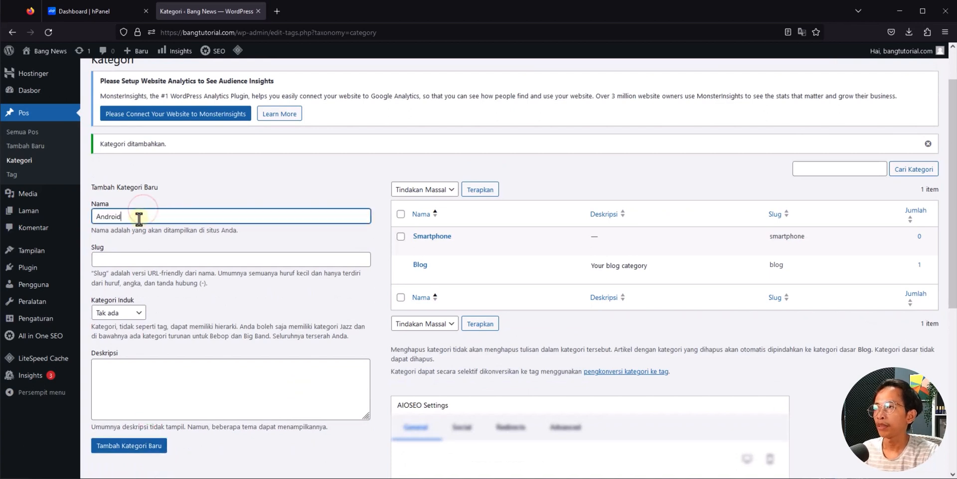
click(108, 258)
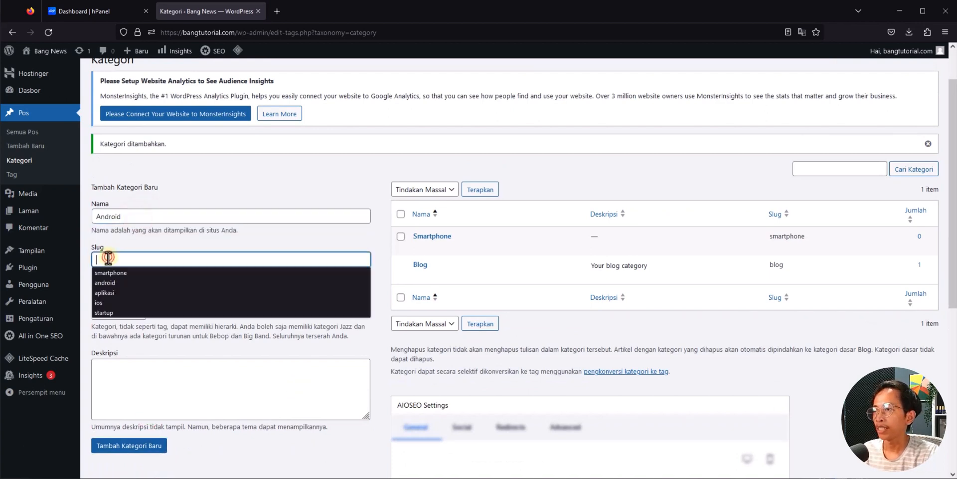
click(113, 282)
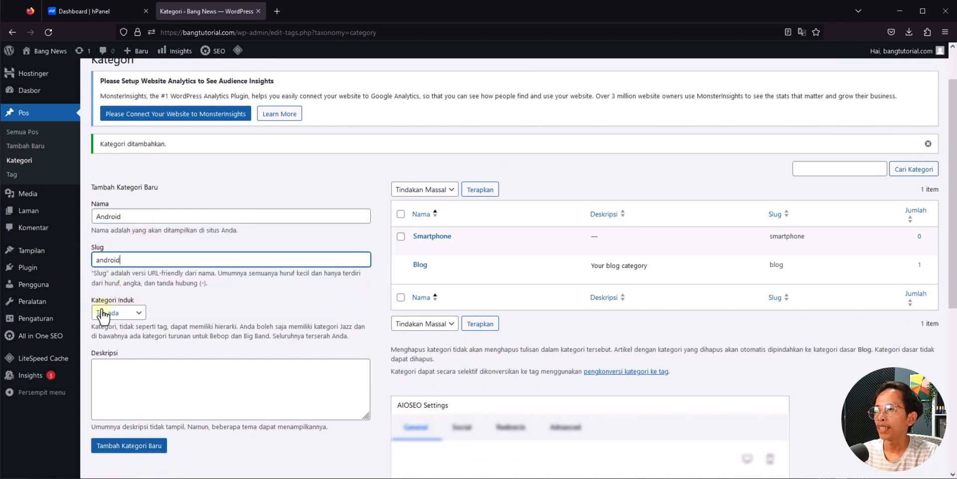
click(125, 313)
click(119, 344)
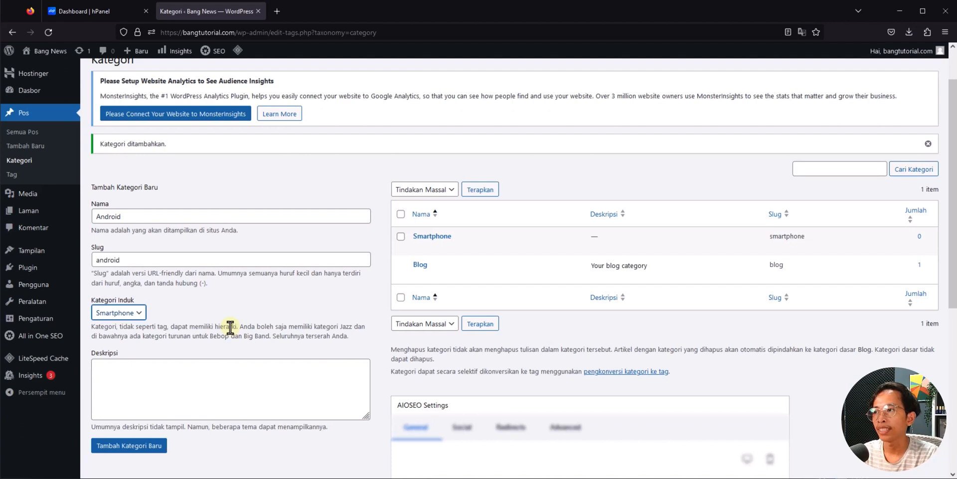
mouse_move(422, 253)
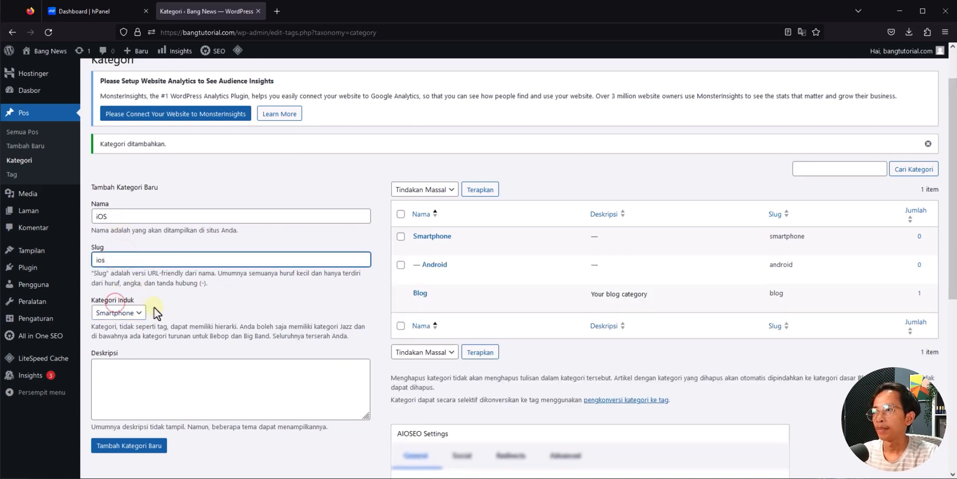
- Set Smartphone as the parent of the new iOS category with the slug ios and add the category
click(116, 313)
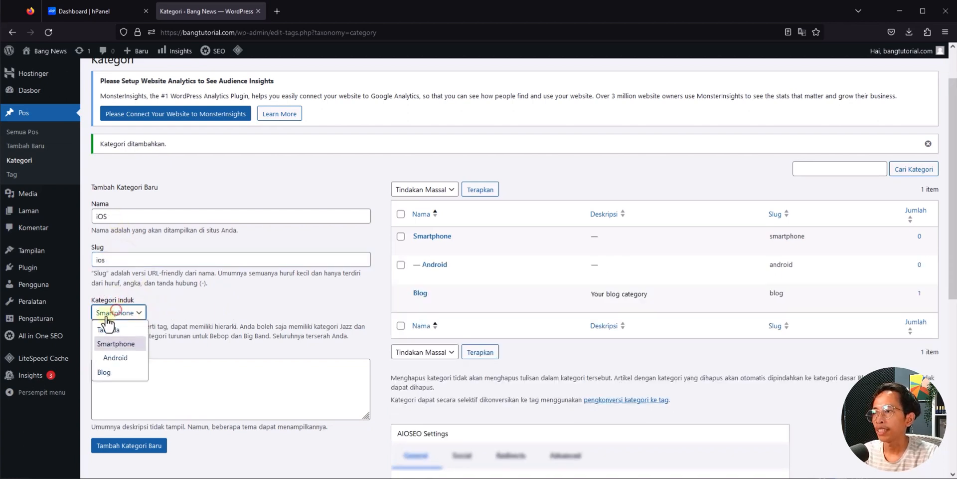
click(118, 348)
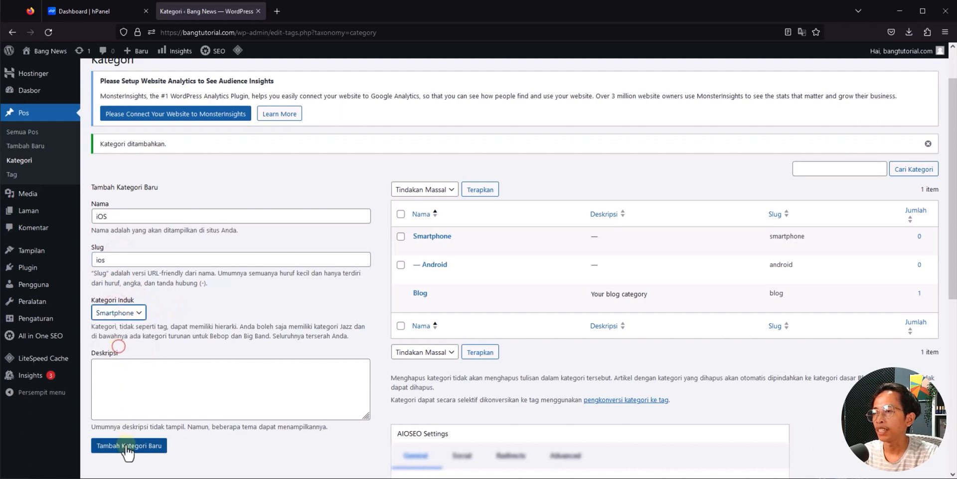
click(129, 445)
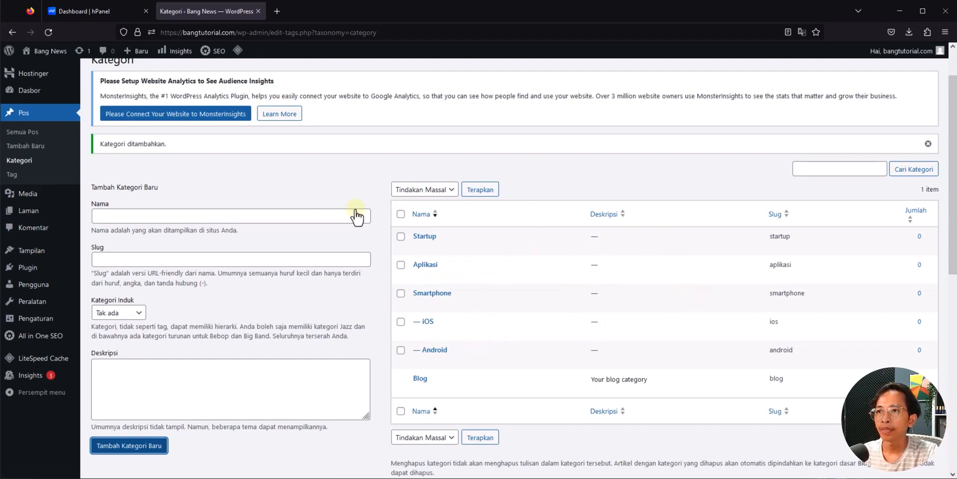
- Open the list of all posts, check the sample post on the live home page and move Halo dunia! to the trash
click(31, 135)
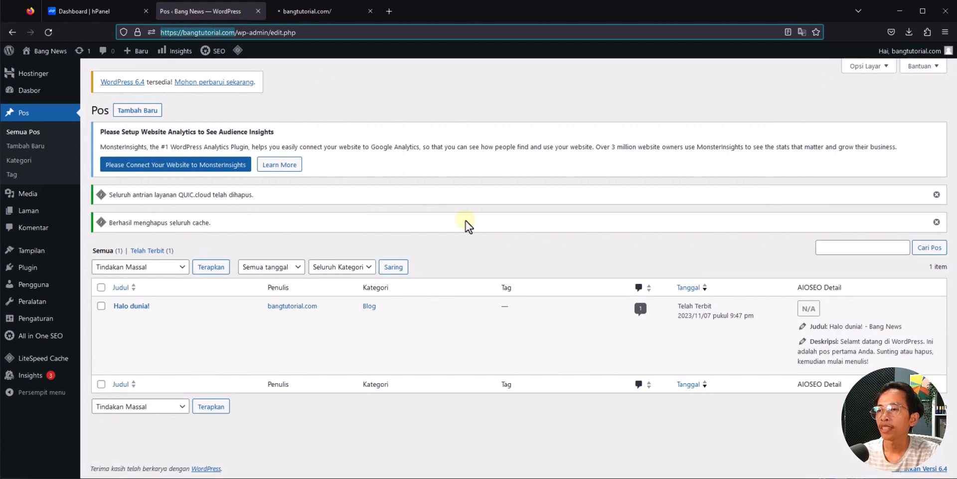
mouse_move(126, 318)
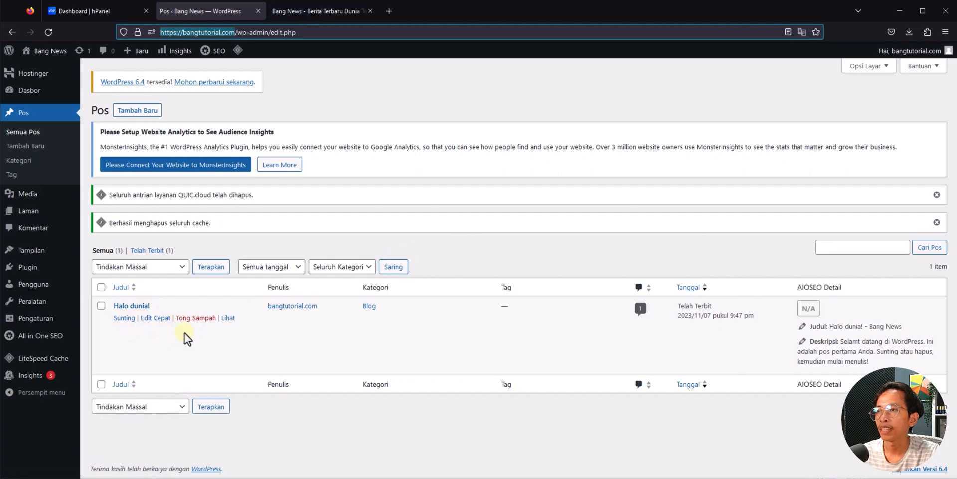
click(316, 12)
scroll(316, 351, down, 2)
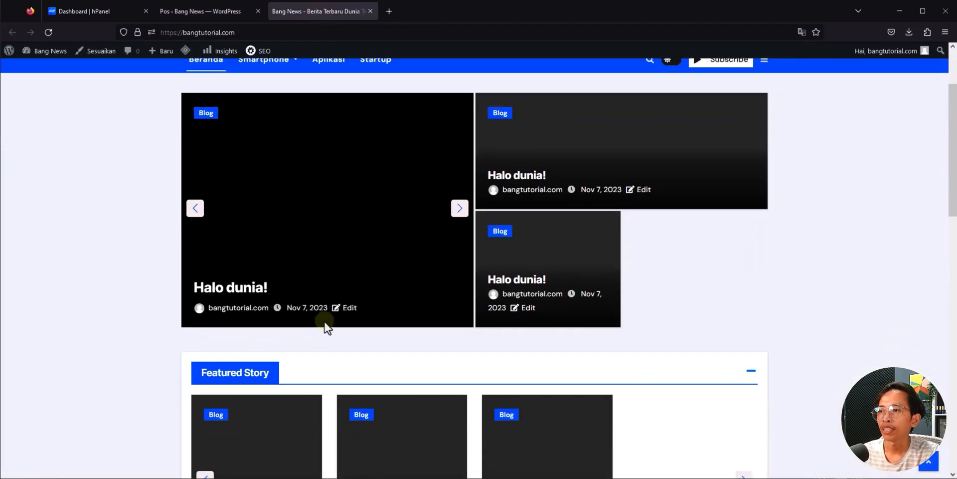
click(222, 12)
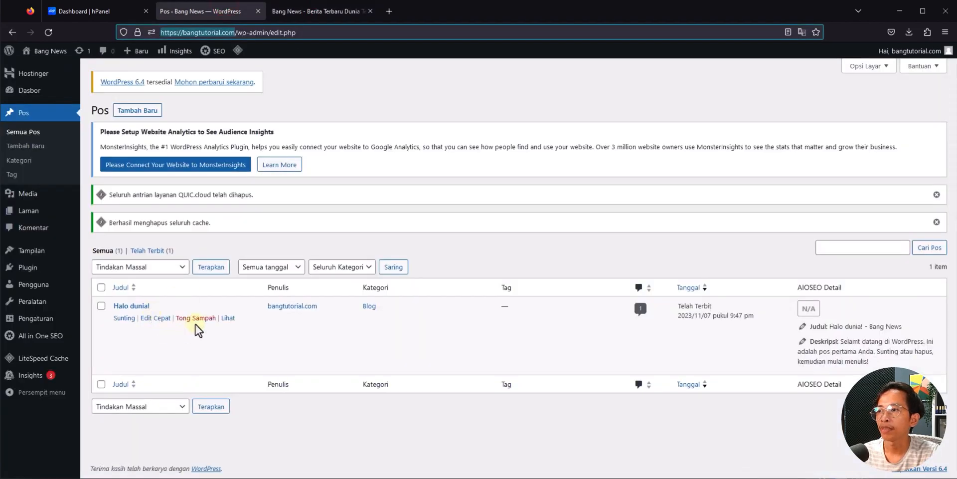
click(194, 319)
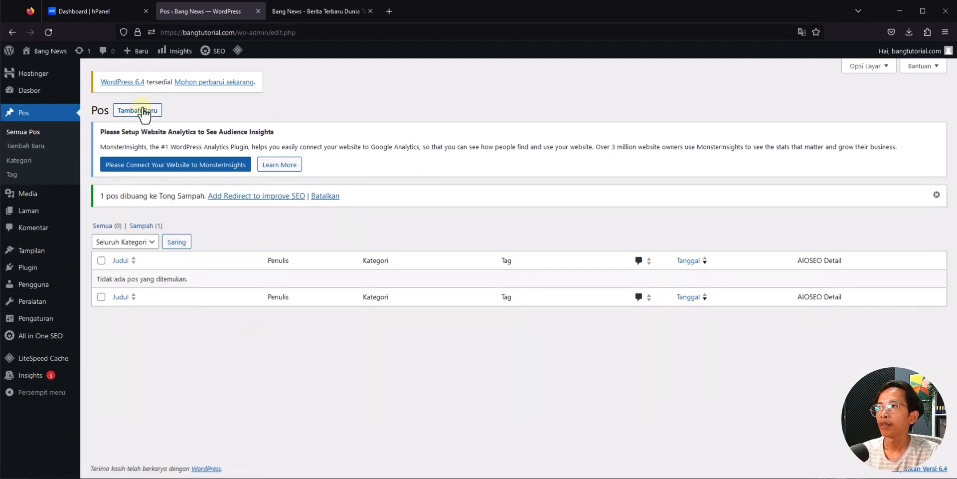
- Create a post titled "Daya Tahan Baterai dan Kecepatan Isi Ulang Seri Google Pixel 8: Yang Perlu Kamu Tahu" with an opening paragraph on Pixel battery life
click(144, 112)
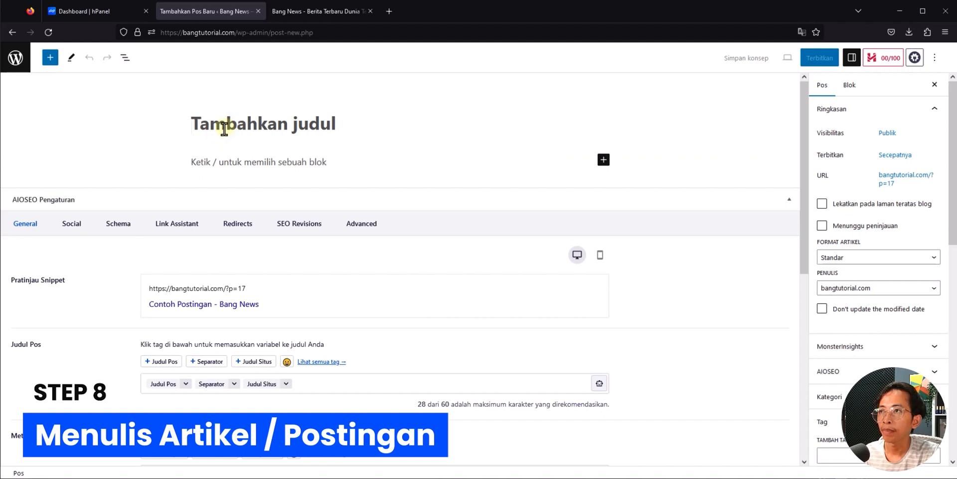
text(Daya Tahan Baterai dan Kecepatan Isi Ulang Seri Google Pixel 8: Yang Perlu Kamu Tahu)
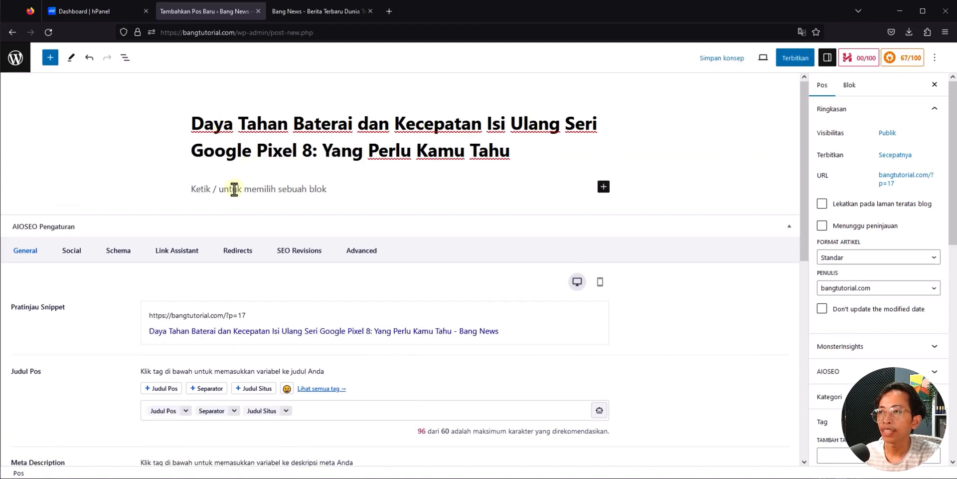
click(233, 189)
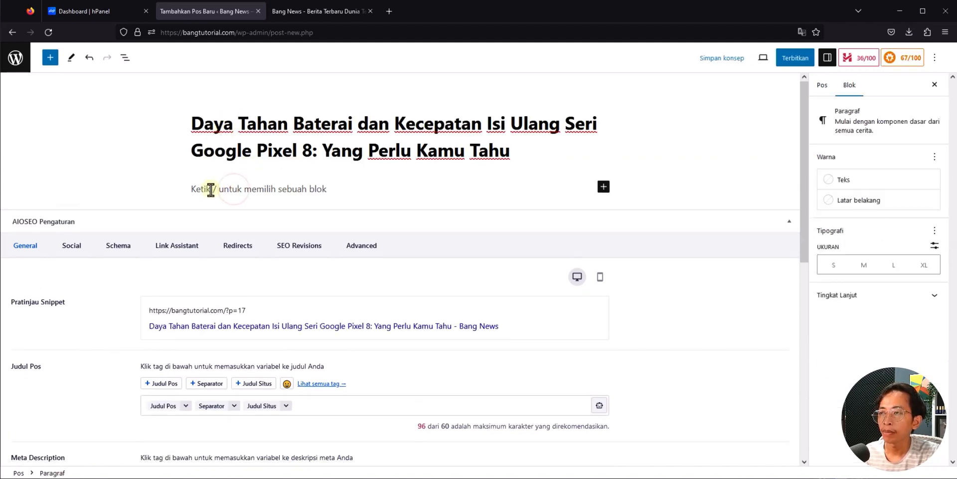
text(Serinya Pixel dari Google tuh kadang bikin galau soal daya tahan baterai dan waktu nge-charge-nya. Tapi sekarang, kayaknya ada perbaikan buat Pixel 8 dan Pixel 8 Pro. Kita udah ngetes daya tahan baterai dan performa charge-nya kedua ponsel Pixel terbaru ini, dan hasilnya oke banget. Ini dia yang perlu lo tahu.)
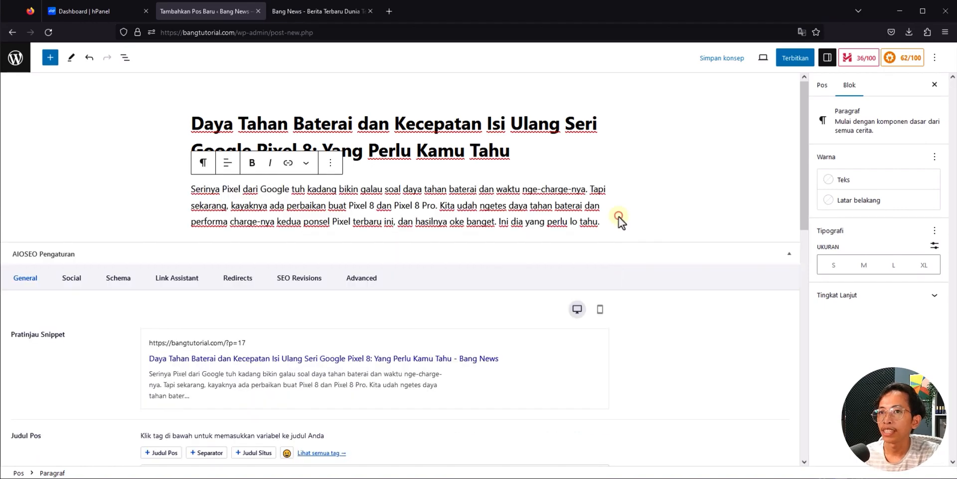
- Browse the full block library and insert an image block directly below the opening paragraph
click(617, 220)
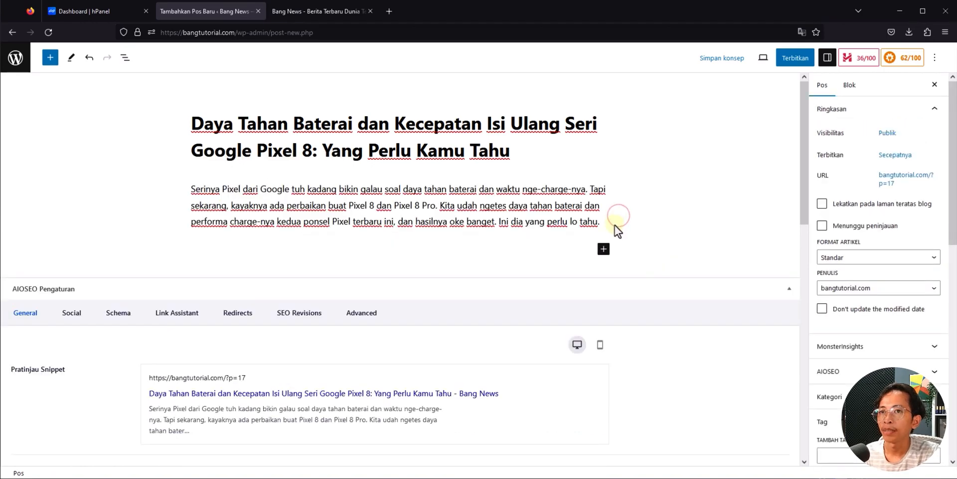
click(604, 249)
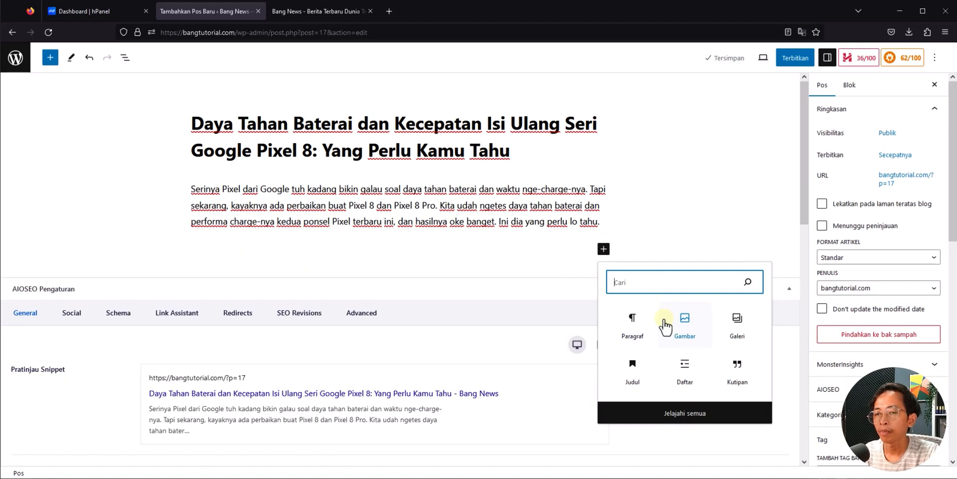
click(684, 413)
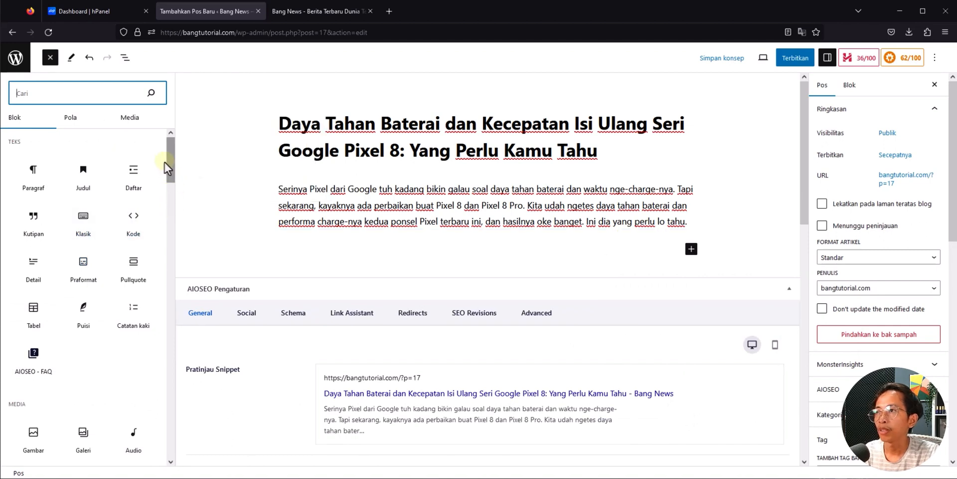
scroll(74, 255, down, 2)
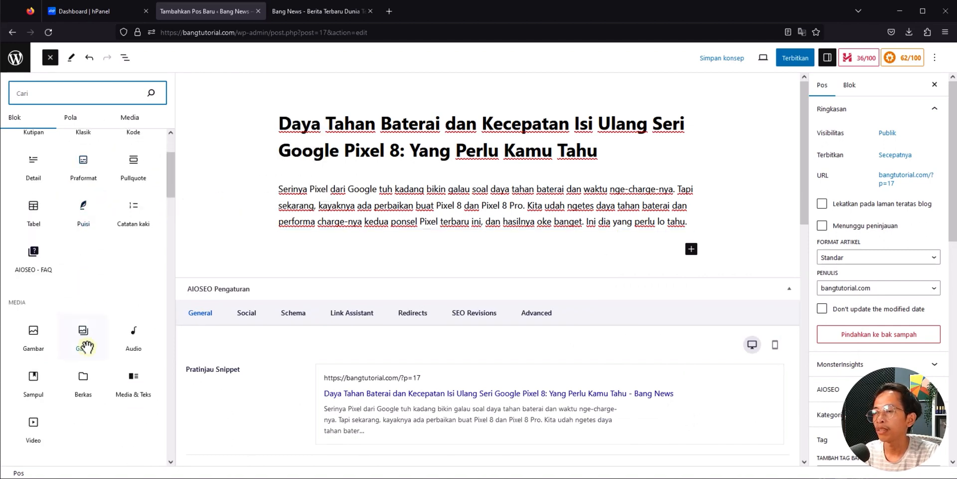
scroll(88, 349, down, 1)
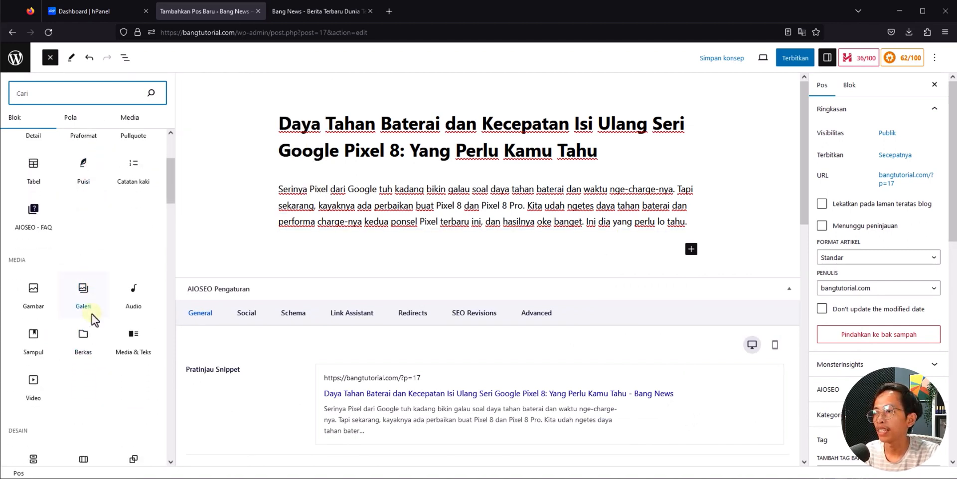
scroll(91, 315, down, 5)
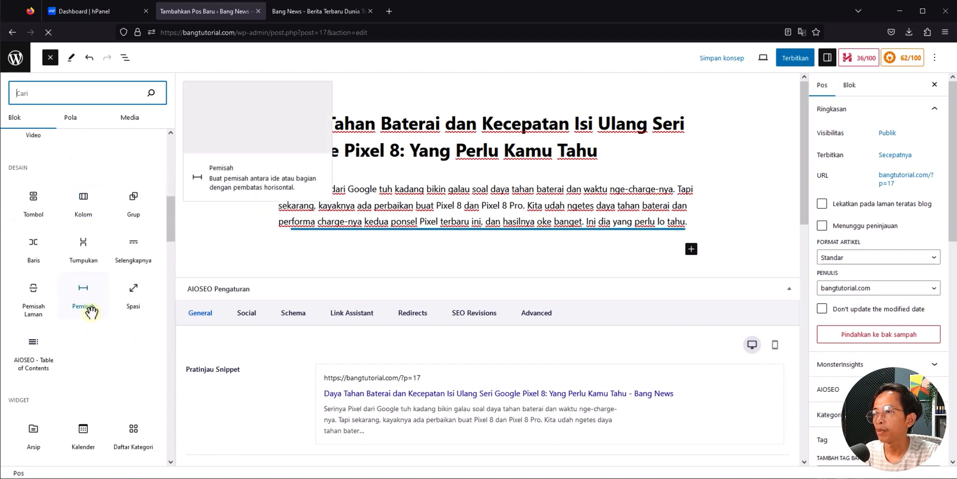
scroll(87, 324, down, 2)
scroll(86, 344, up, 4)
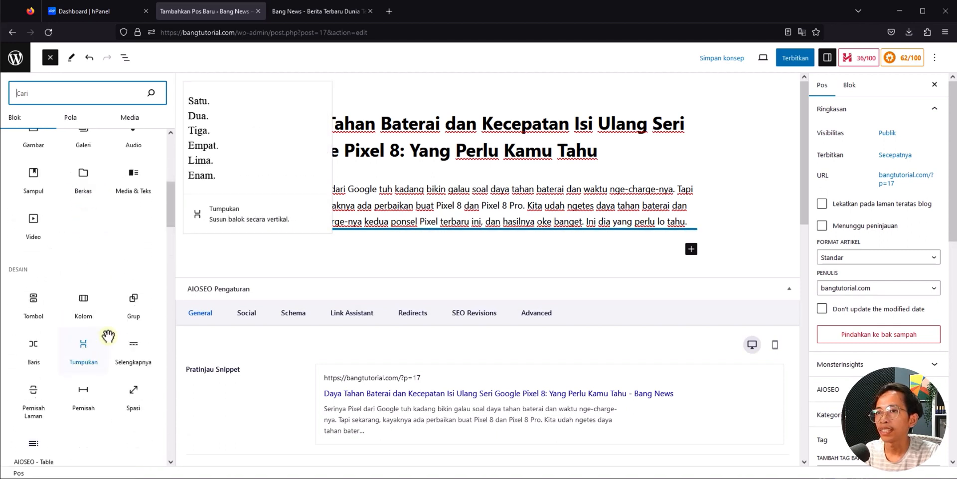
scroll(83, 334, up, 3)
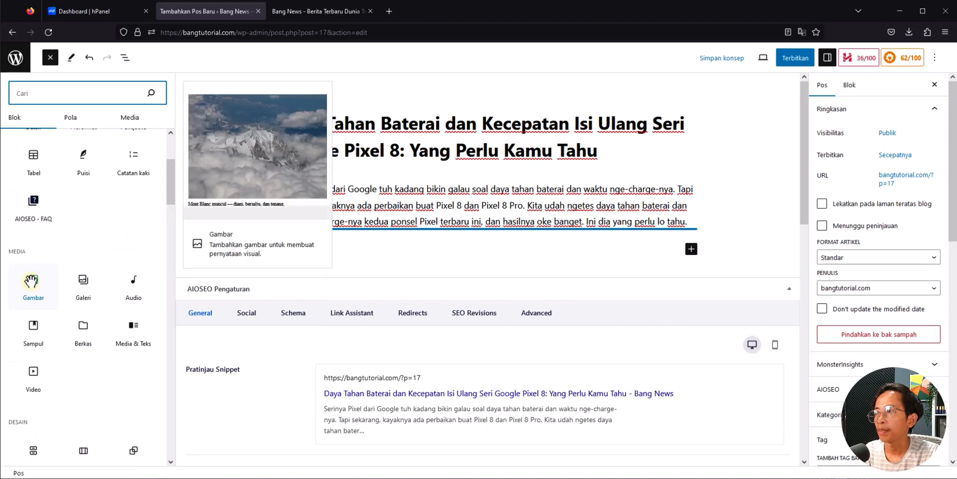
drag(25, 286, 357, 235)
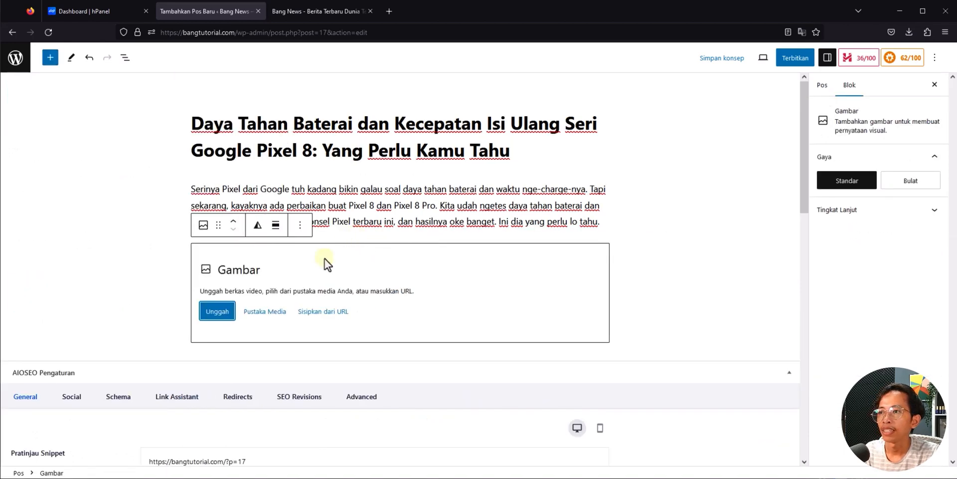
- Upload the Google Pixel 8 and Pixel 8 Pro battery and charging comparison table into the image block
click(225, 313)
double_click(301, 96)
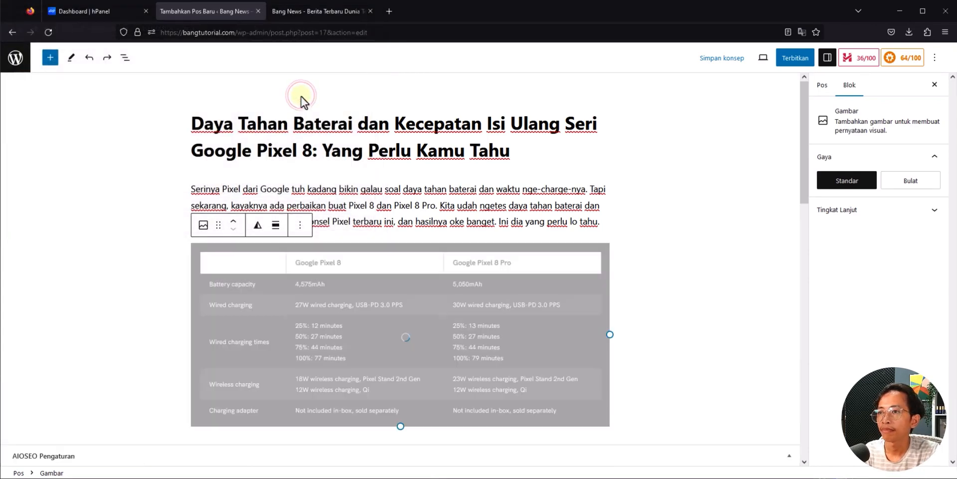
click(631, 416)
- Paste the remaining article text into a new paragraph below the comparison table image
click(212, 443)
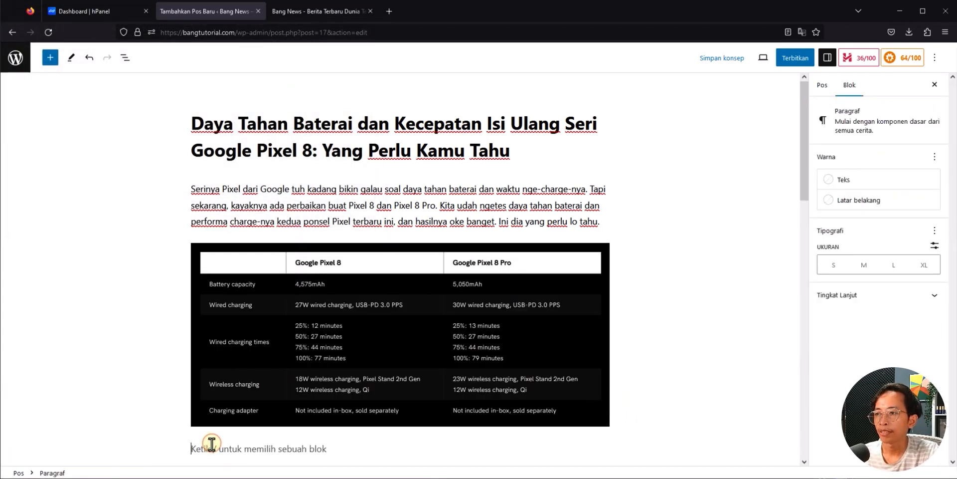
scroll(188, 393, down, 2)
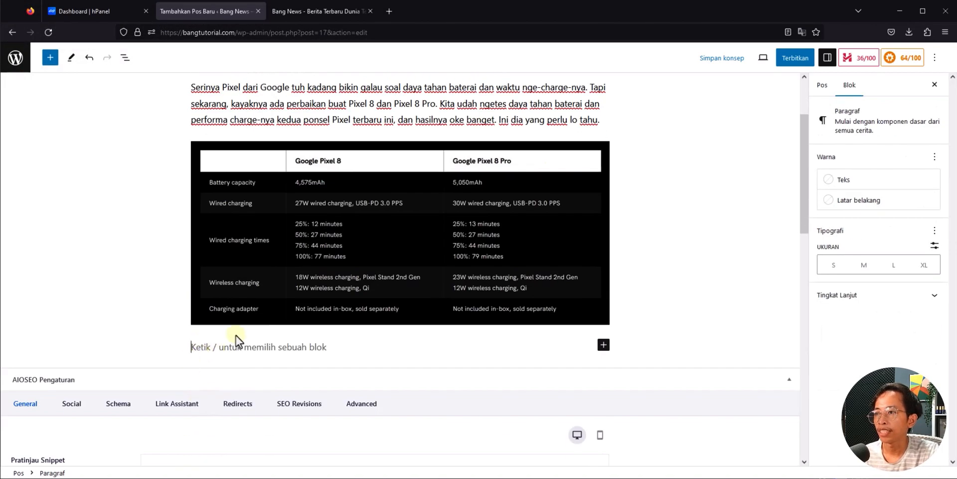
key(ctrl+v)
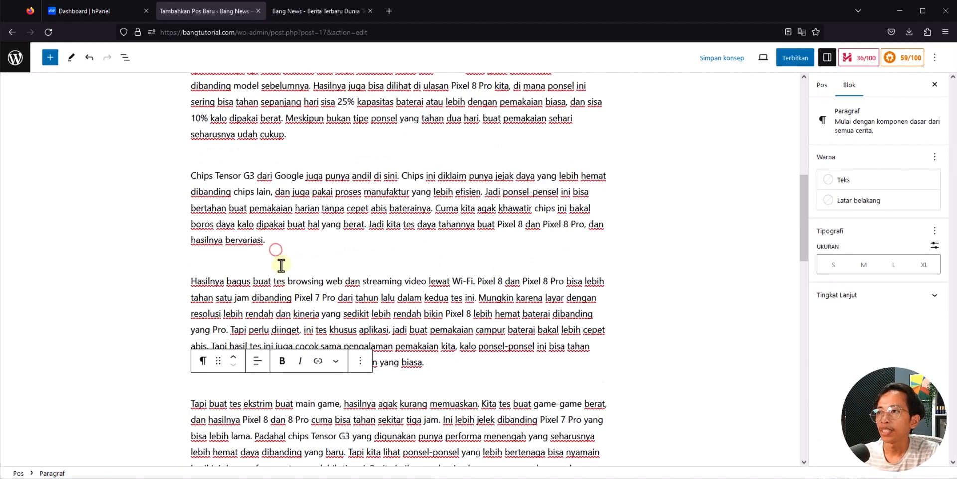
- Insert a gallery below the Tensor G3 chip paragraph and upload two Pixel phone photos into it
click(276, 249)
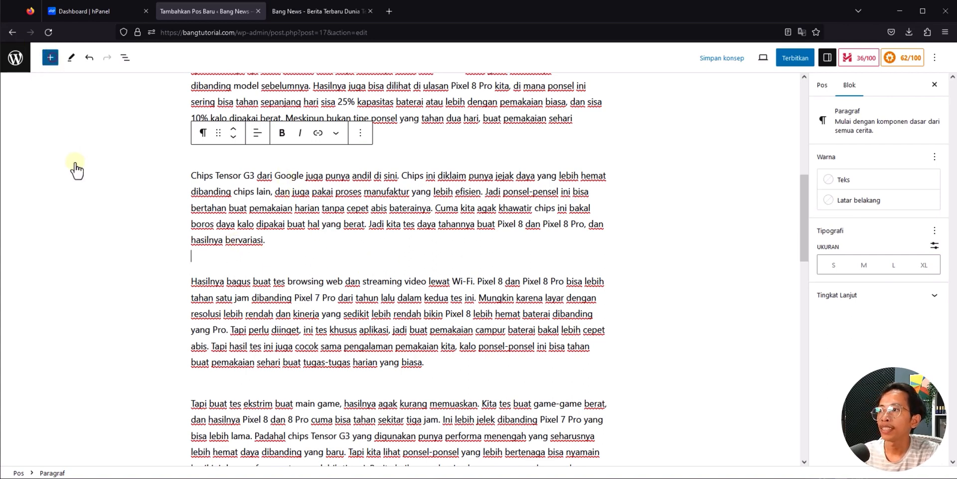
click(50, 57)
scroll(79, 299, down, 5)
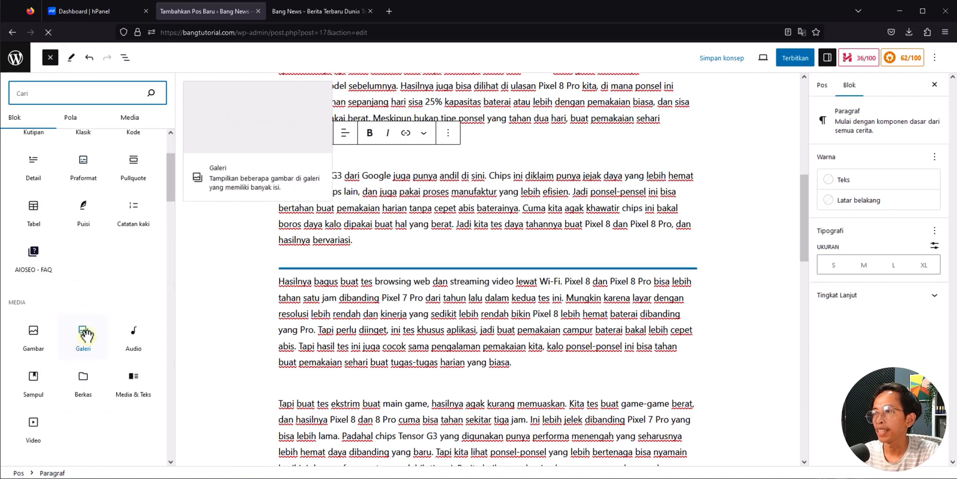
drag(84, 335, 453, 264)
click(215, 349)
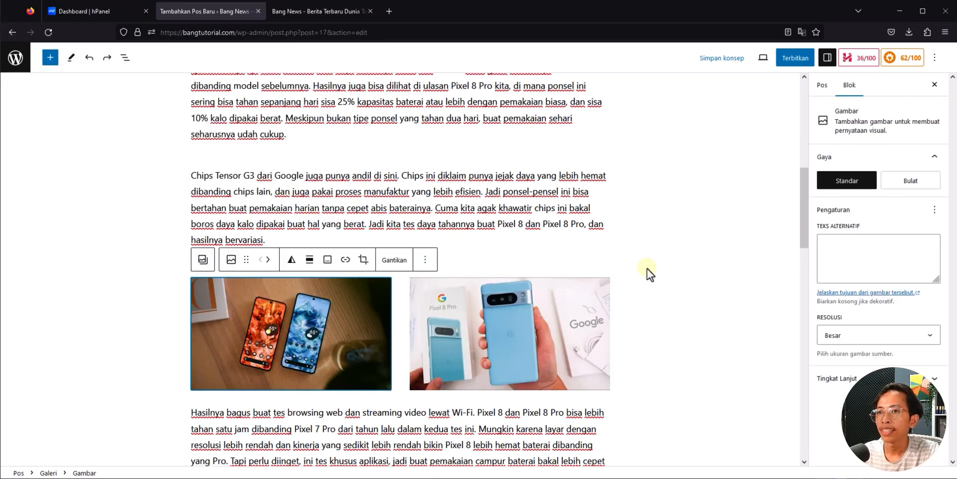
click(668, 282)
- Check both gallery images and review the article's text and image layout in the editor
click(343, 319)
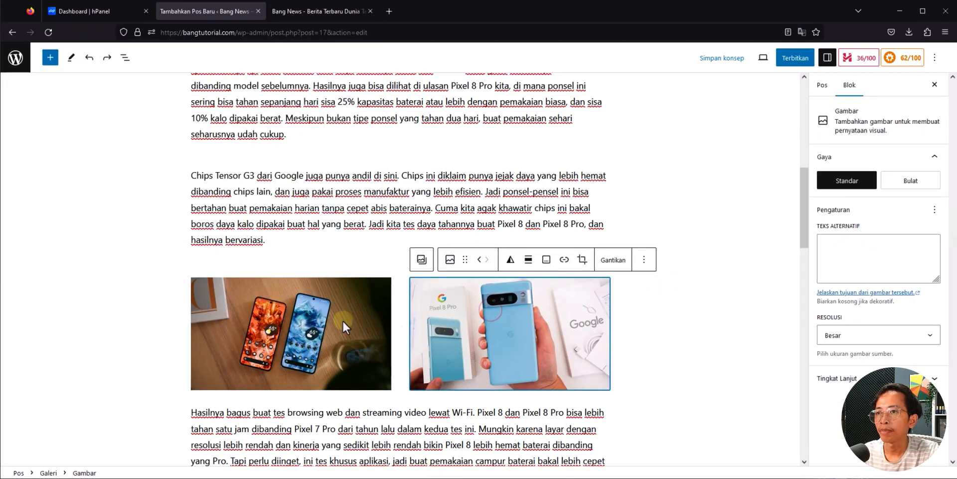
click(492, 325)
click(319, 326)
click(494, 327)
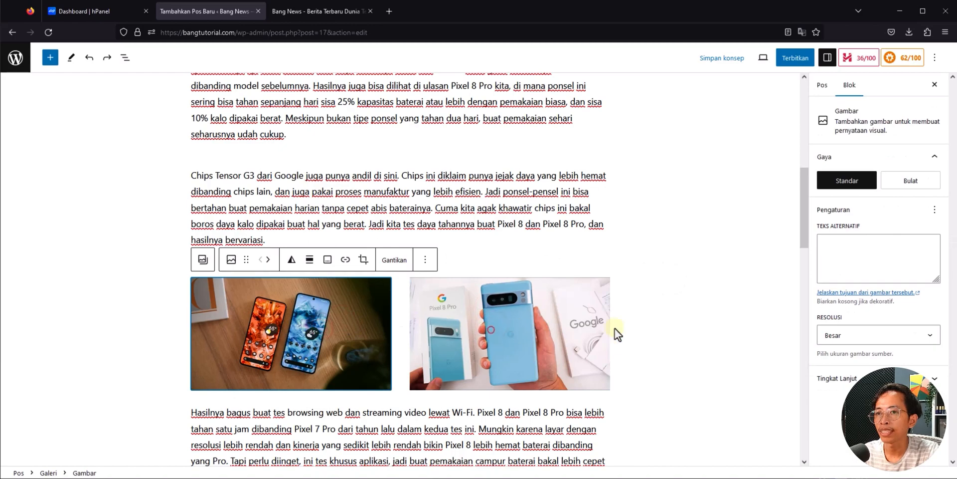
click(636, 328)
scroll(488, 306, up, 5)
scroll(576, 217, down, 8)
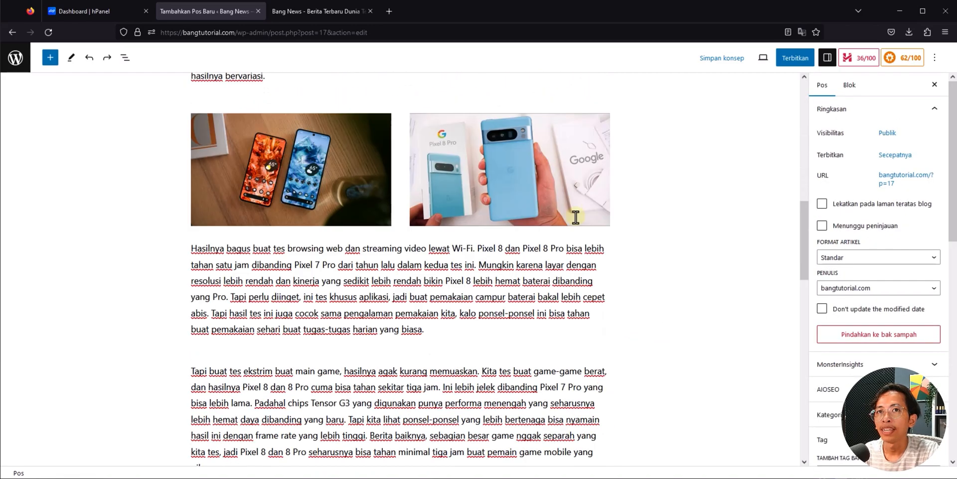
scroll(576, 217, down, 3)
scroll(576, 217, up, 3)
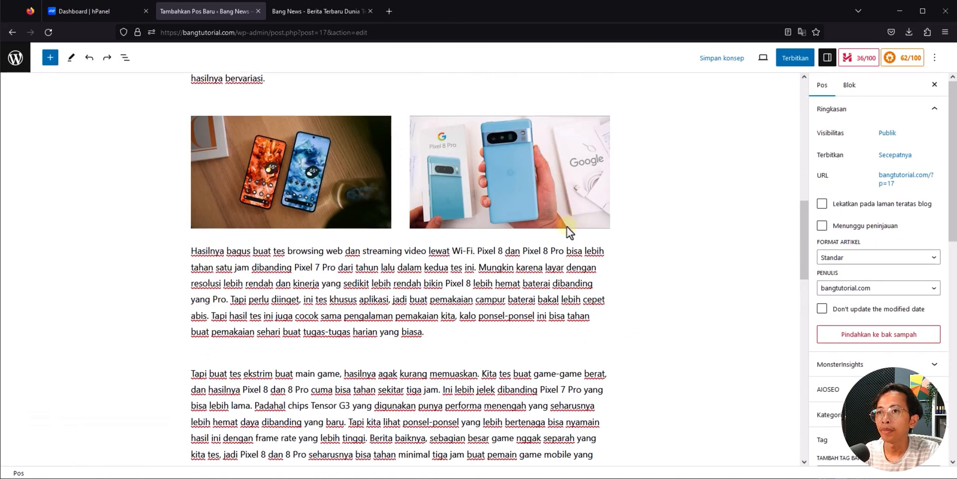
scroll(567, 226, up, 10)
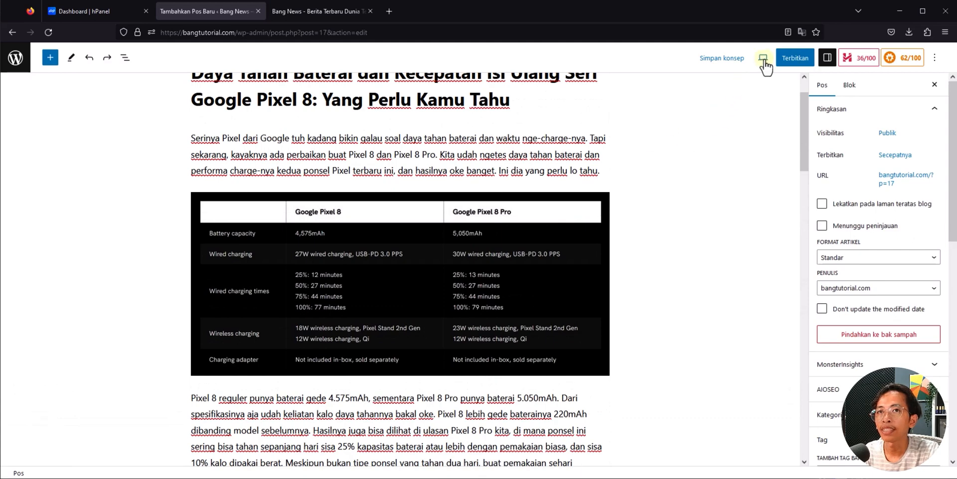
- Preview the post in a new tab, and check the post's URL back in the editor
click(763, 59)
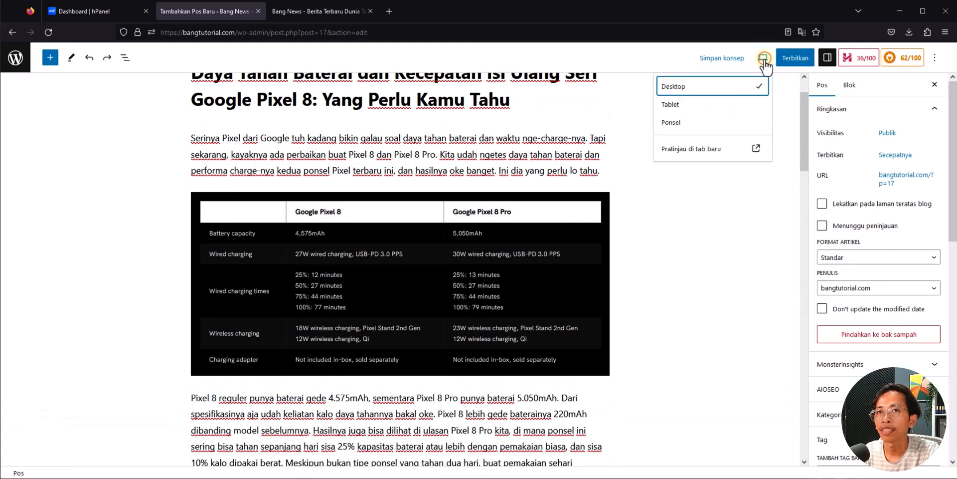
click(675, 159)
click(324, 12)
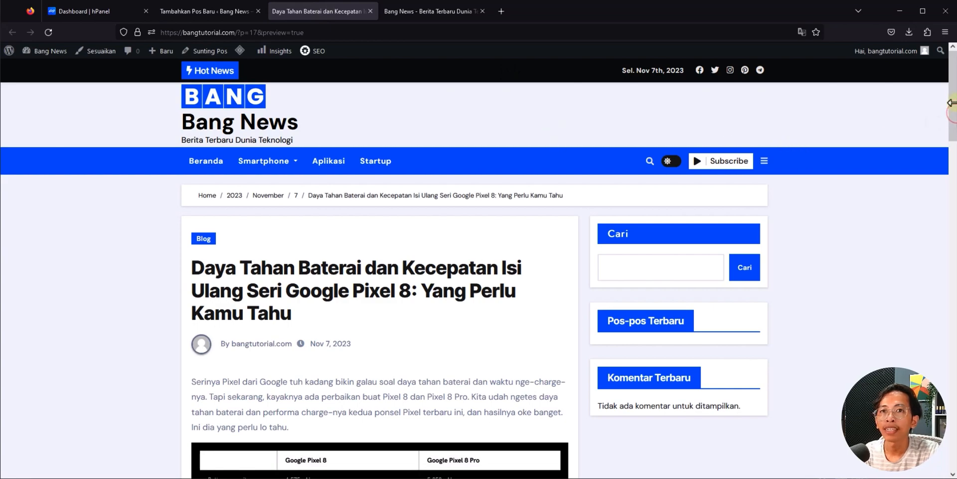
drag(950, 103, 952, 189)
drag(952, 189, 953, 129)
click(211, 8)
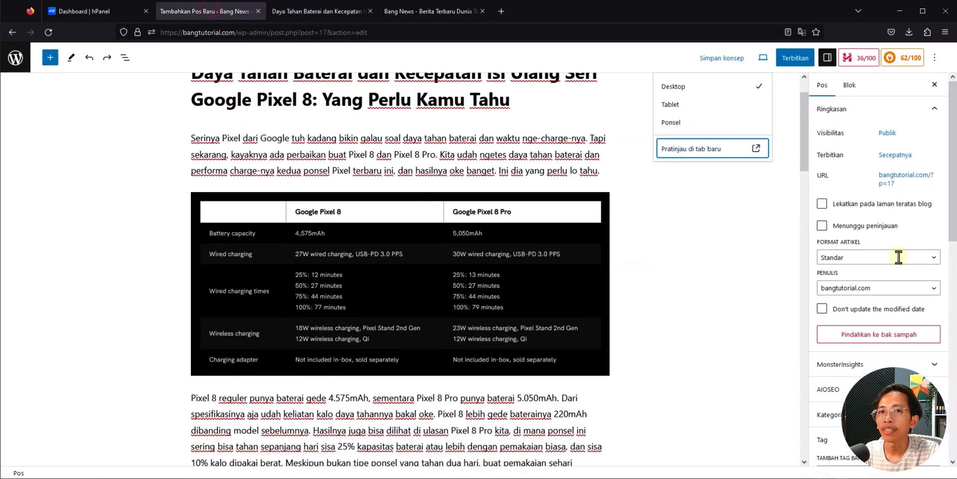
click(757, 241)
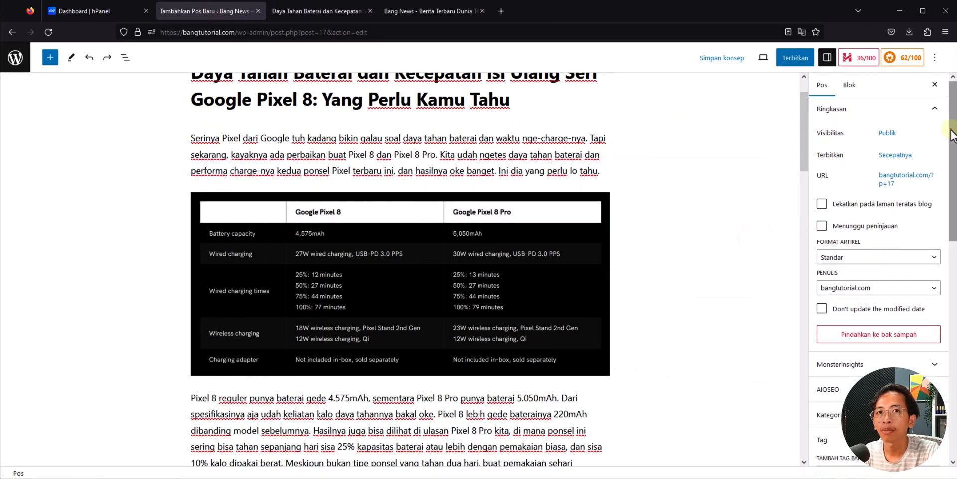
click(900, 177)
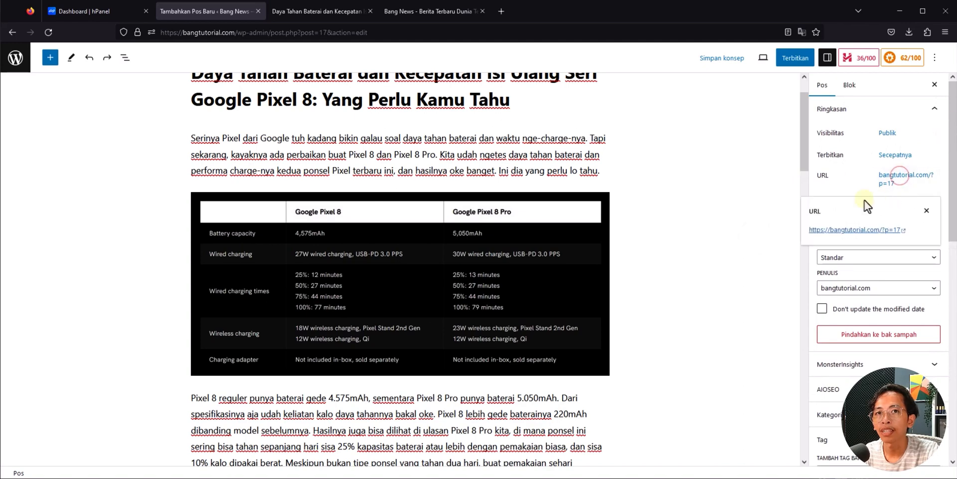
click(925, 213)
- Assign the post to the Smartphone category and its Android subcategory
drag(949, 165, 955, 199)
scroll(849, 219, down, 5)
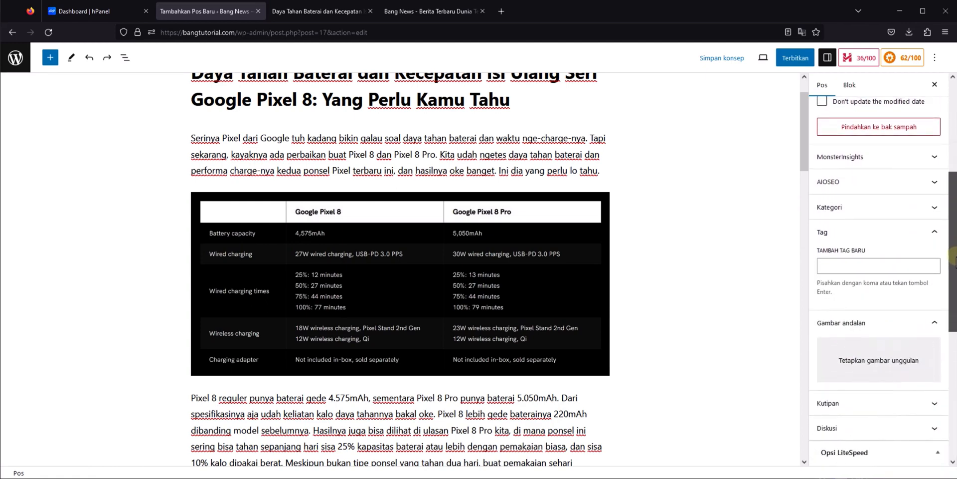
click(847, 213)
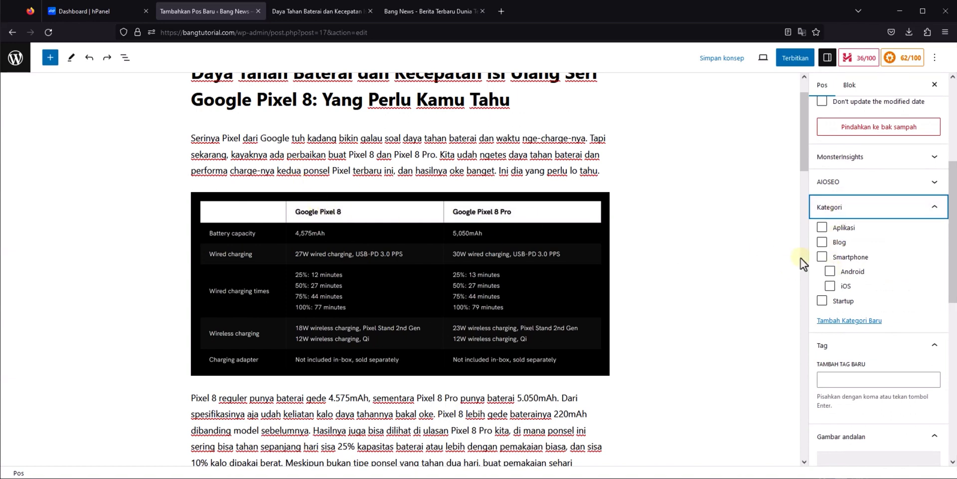
click(821, 258)
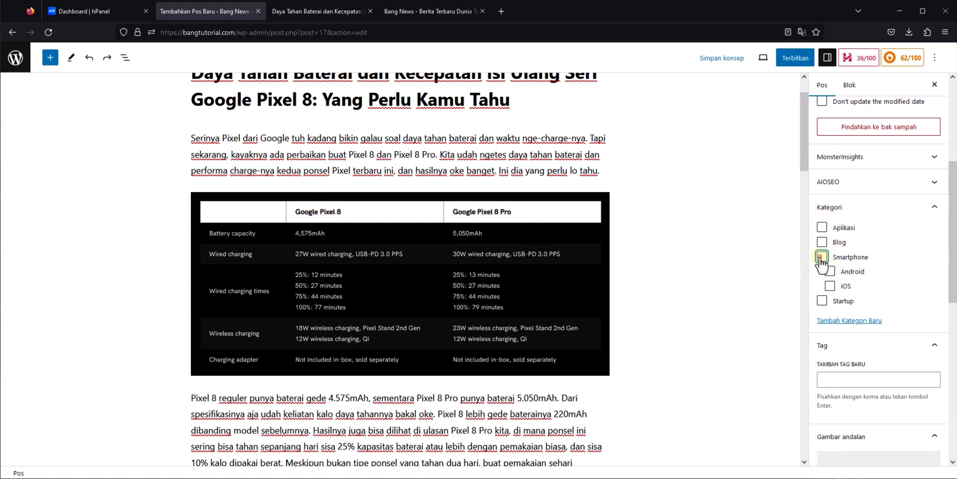
click(830, 271)
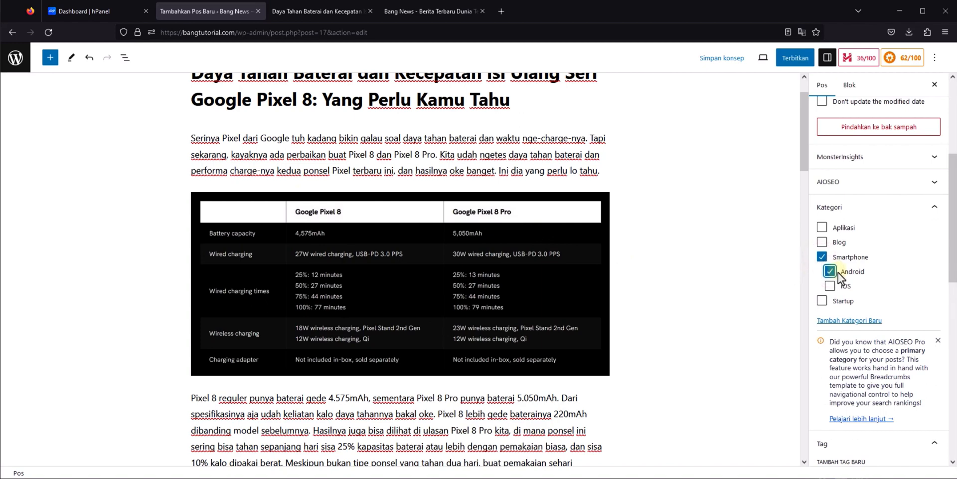
- Add the tags android, google pixel 8 and smartphone to the post
scroll(839, 273, down, 3)
click(822, 342)
click(824, 342)
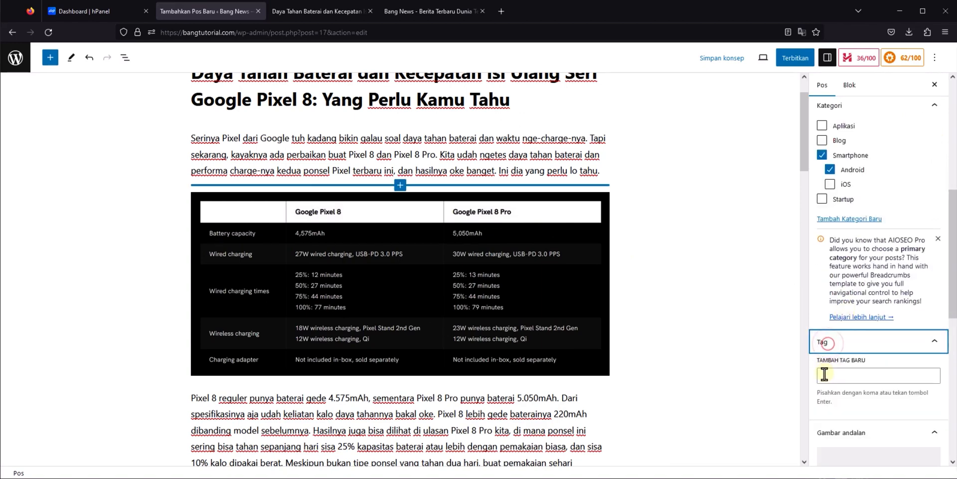
click(824, 375)
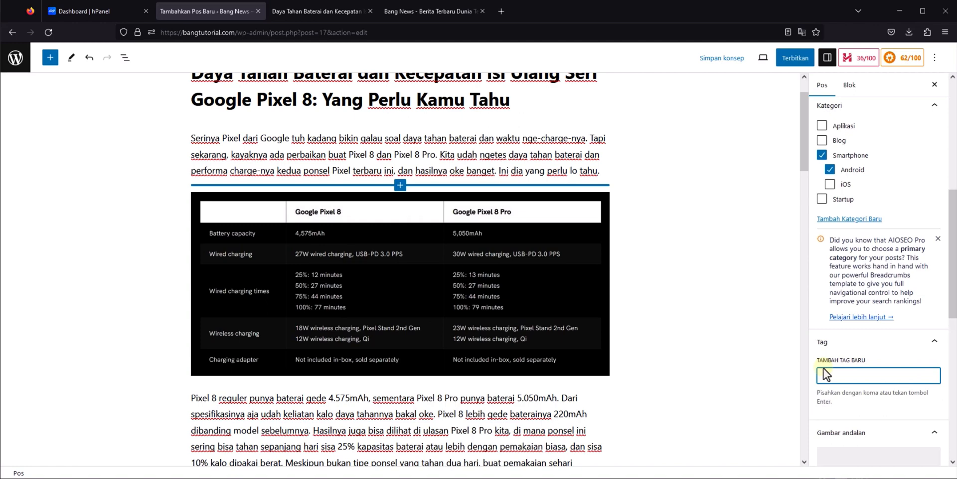
text(oid)
key(Return)
text(google p)
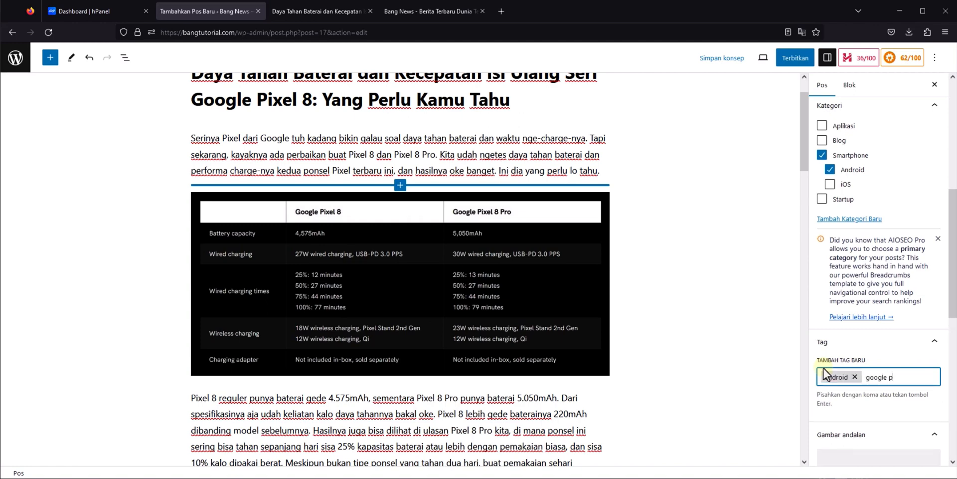
text(ixel 8)
key(Return)
text(smartphone)
key(Return)
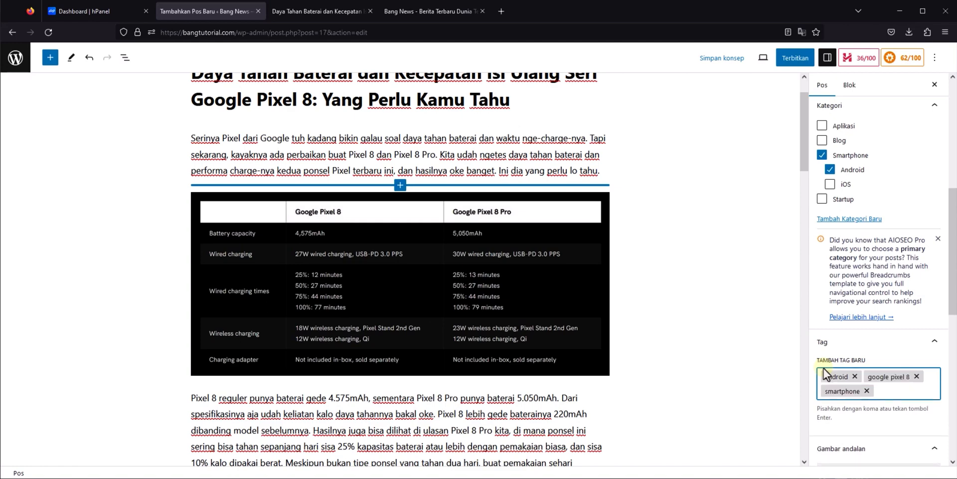
scroll(835, 409, down, 2)
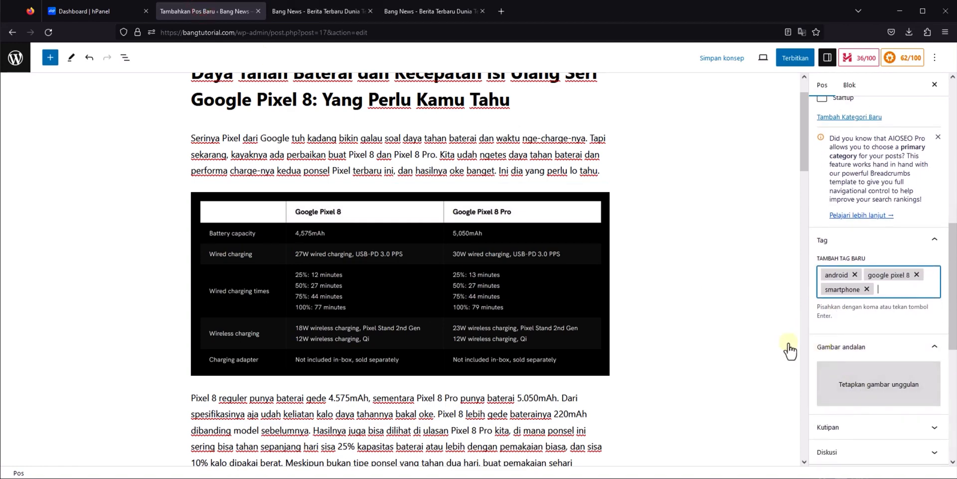
- Set google-pixel-8-pro.jpg from the media library as the post's featured image and publish the post
scroll(795, 381, down, 1)
scroll(554, 300, up, 2)
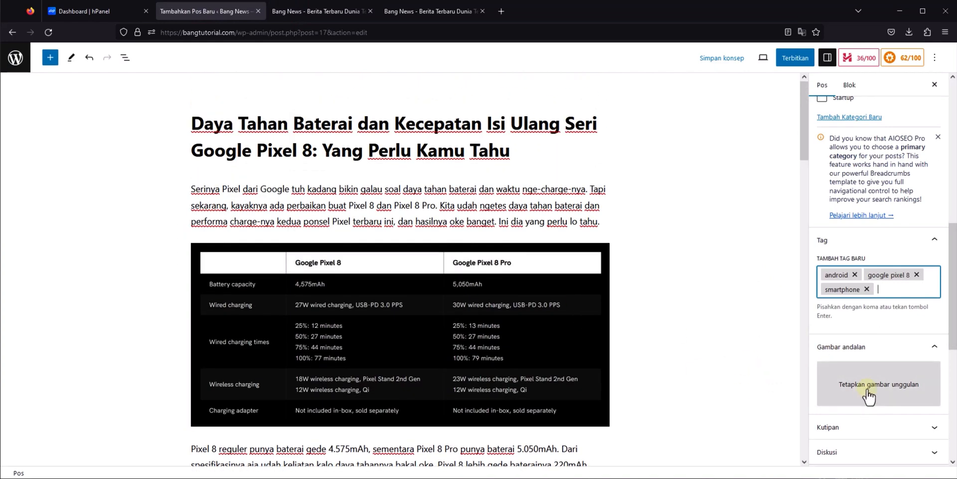
click(846, 384)
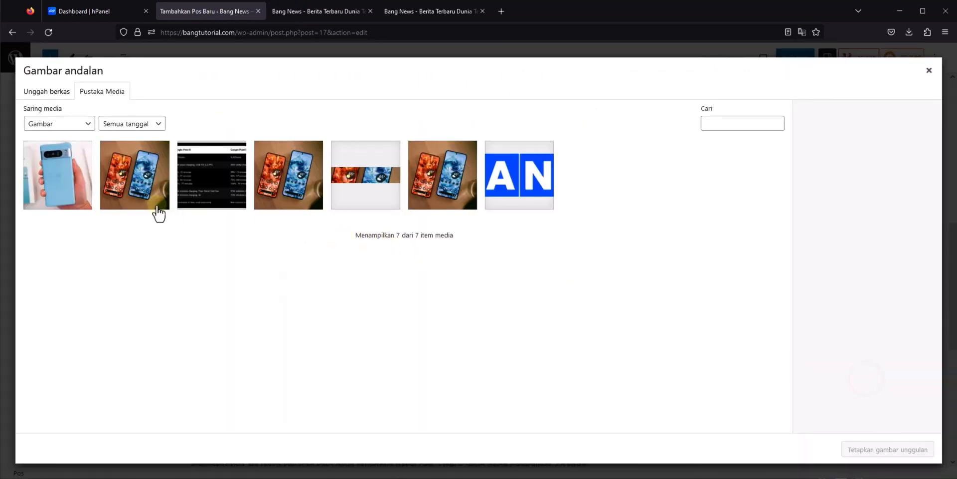
click(62, 189)
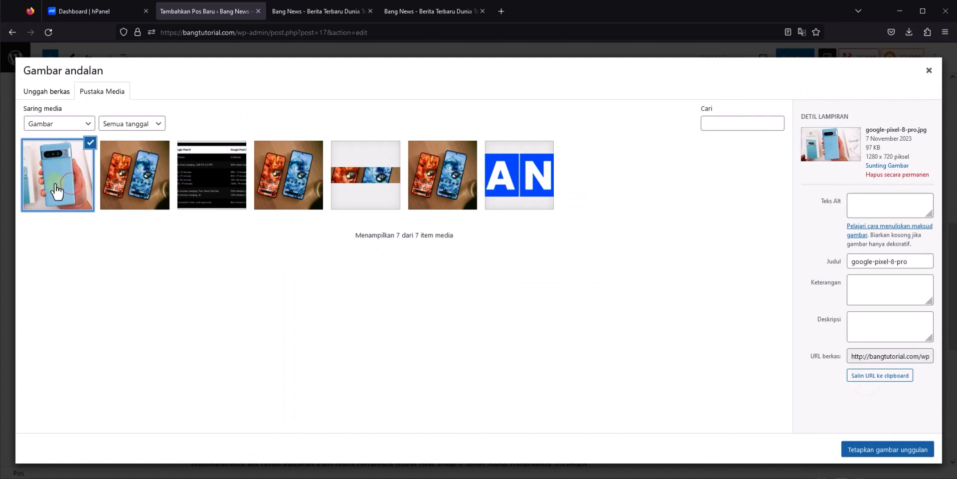
click(892, 450)
scroll(841, 399, up, 5)
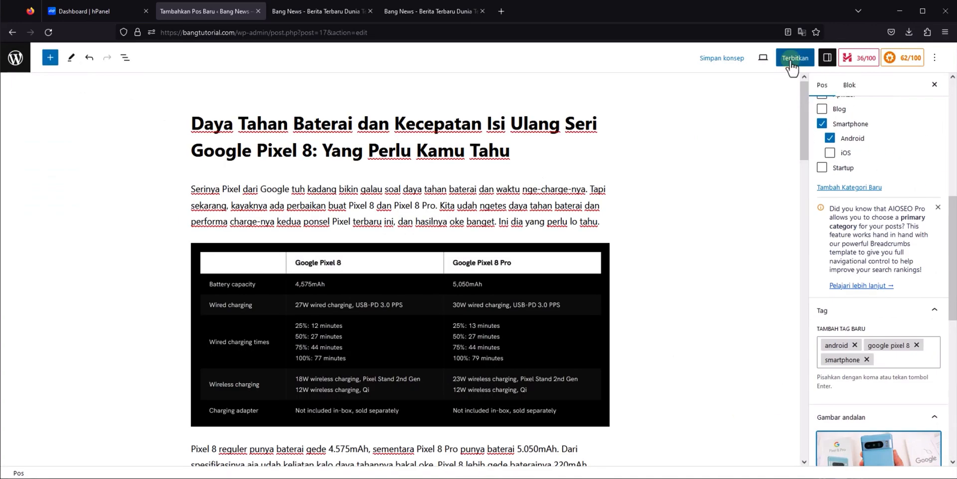
click(794, 59)
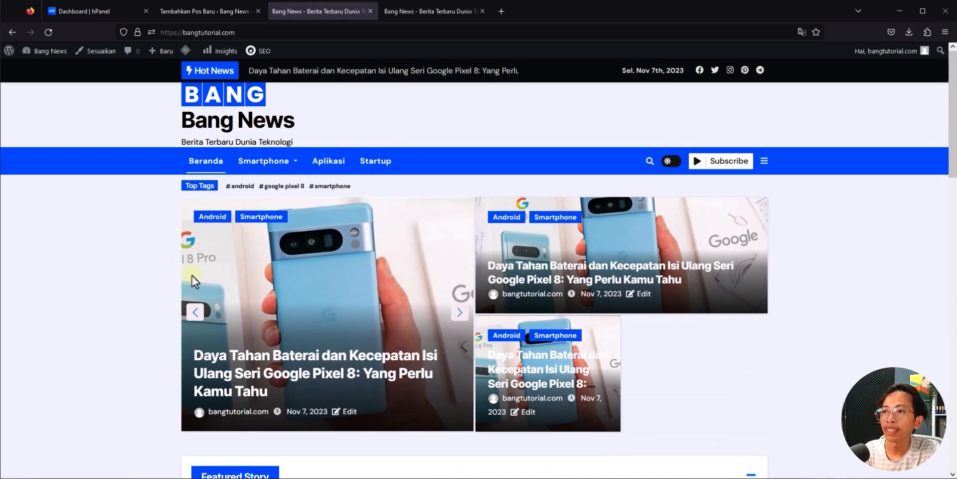
- Review the published article across the homepage sections and check the Smartphone menu and its submenu
scroll(192, 276, down, 3)
scroll(348, 273, down, 3)
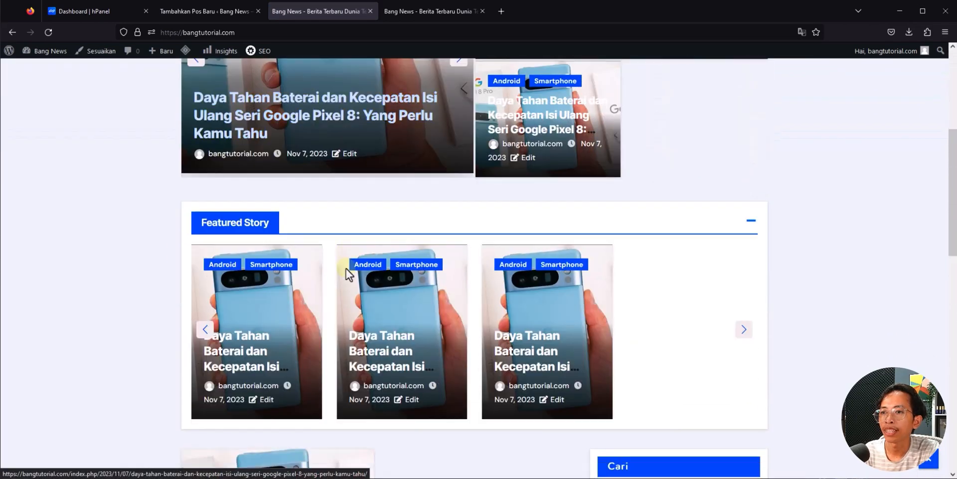
scroll(504, 313, down, 6)
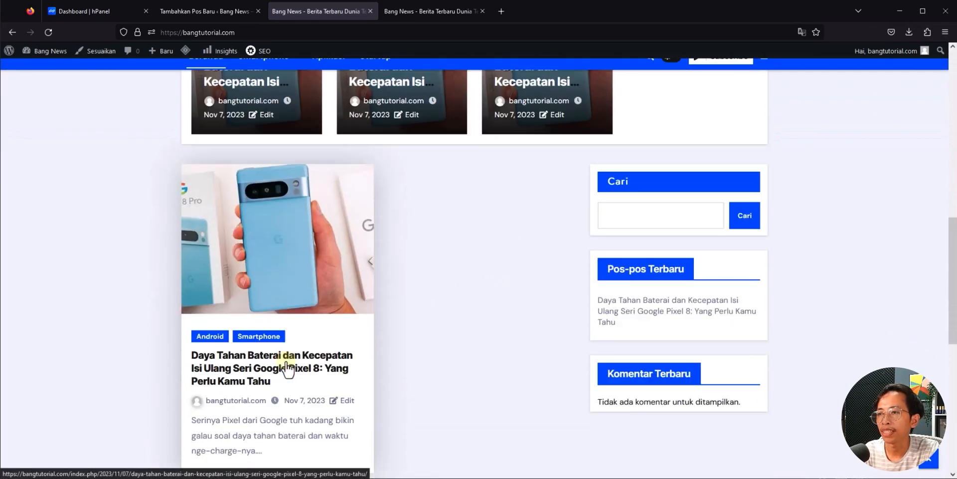
scroll(288, 369, down, 1)
scroll(432, 324, down, 4)
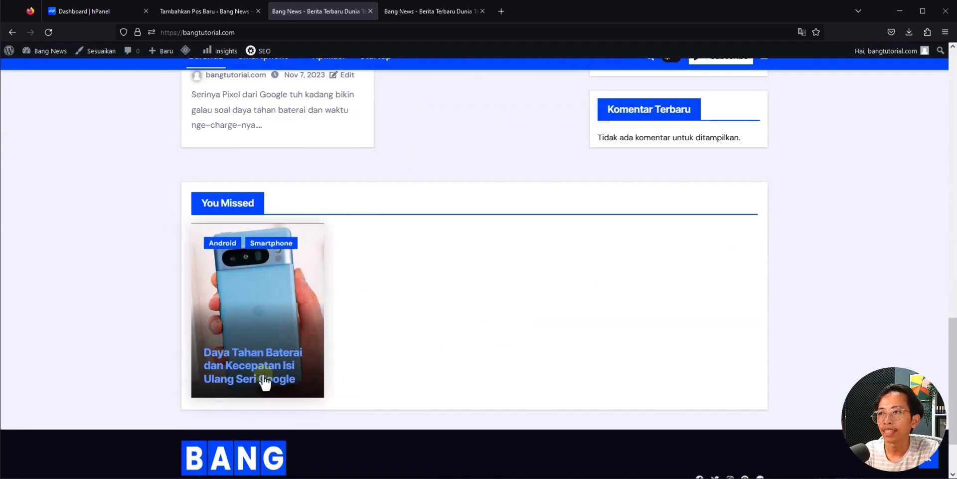
scroll(279, 382, up, 15)
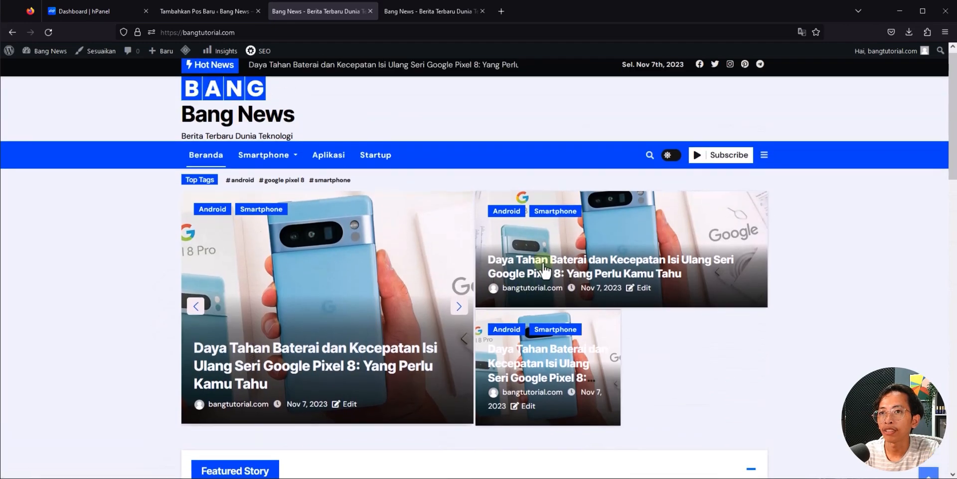
mouse_move(952, 144)
mouse_down()
mouse_move(953, 234)
mouse_move(951, 142)
mouse_up()
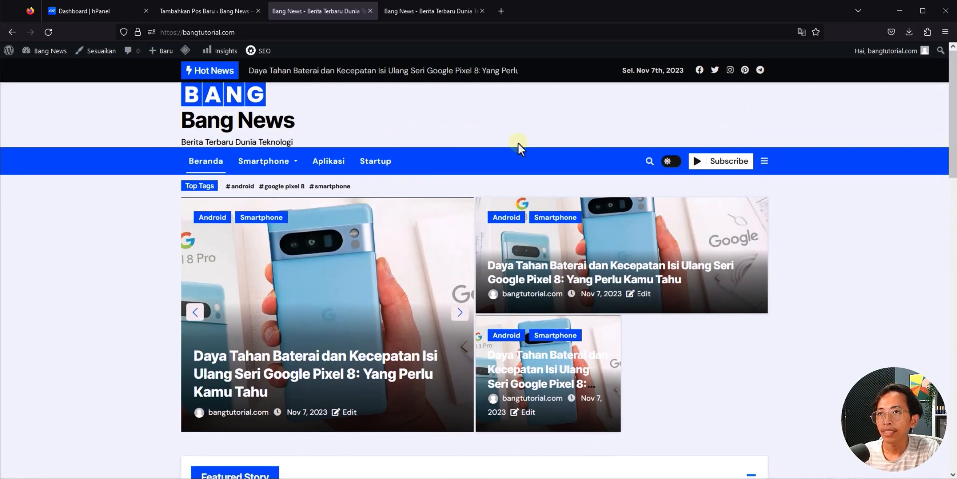
mouse_move(264, 160)
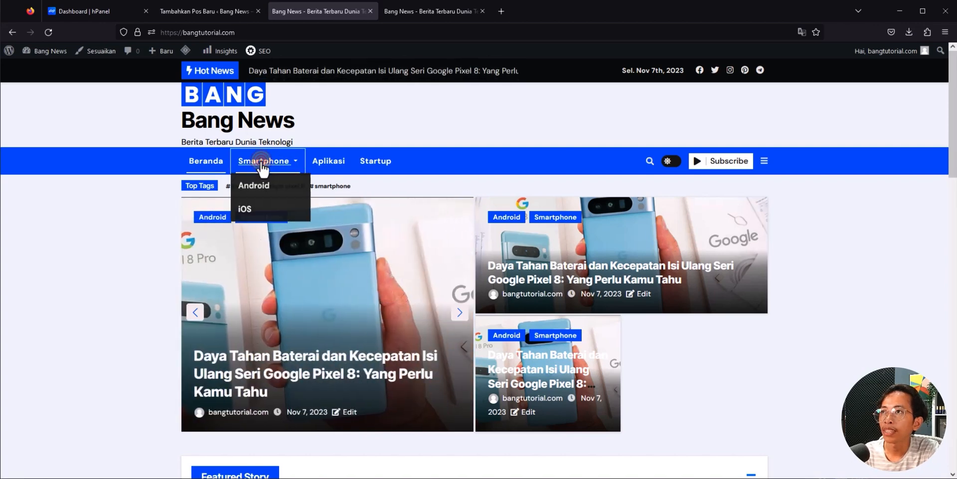
click(263, 168)
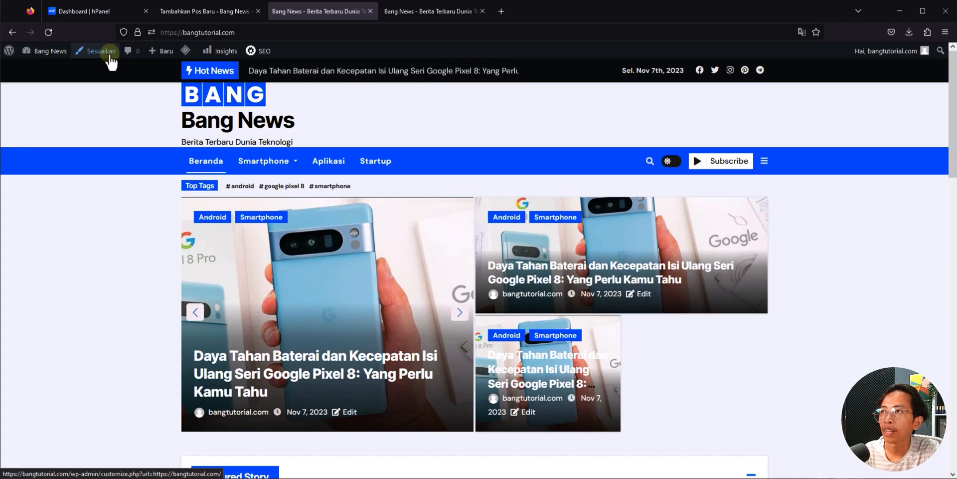
- Open Menu Utama in the site customizer and remove the Smartphone, Android, iOS, Aplikasi and Startup custom links, keeping Beranda
click(110, 63)
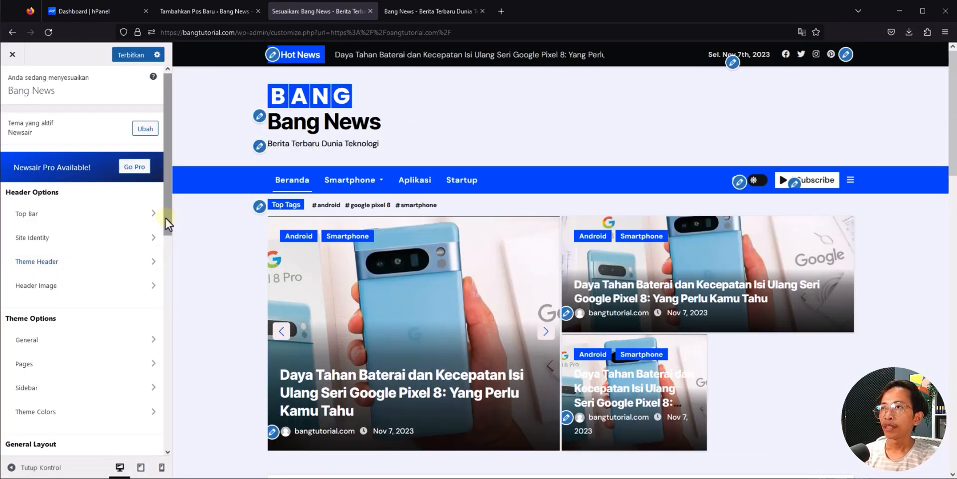
drag(165, 218, 162, 441)
click(26, 371)
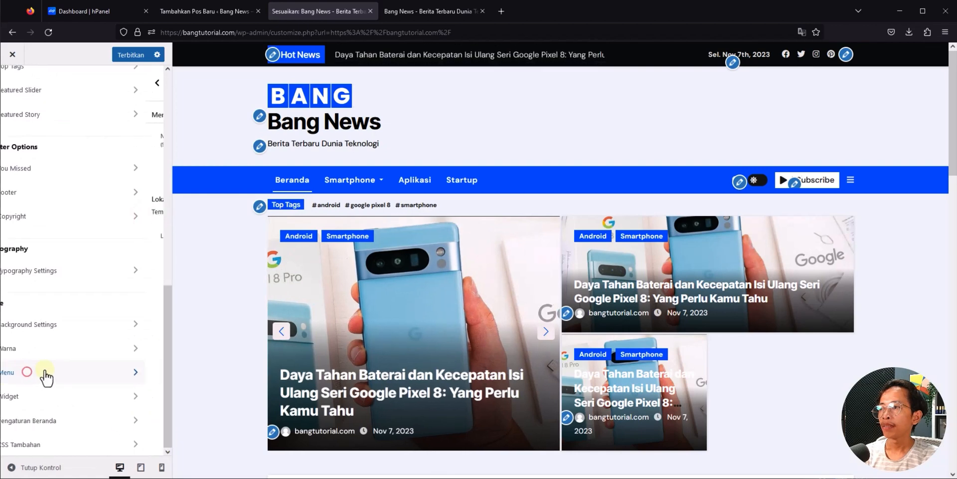
click(50, 138)
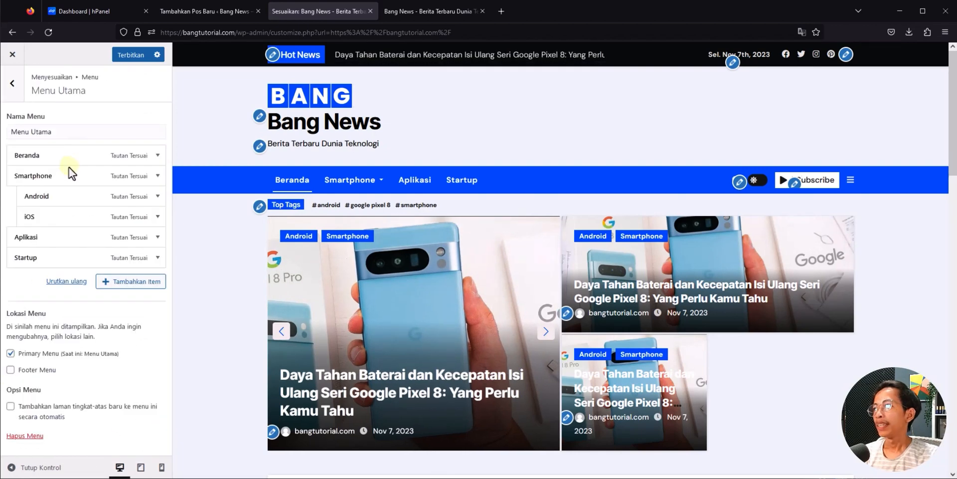
click(37, 179)
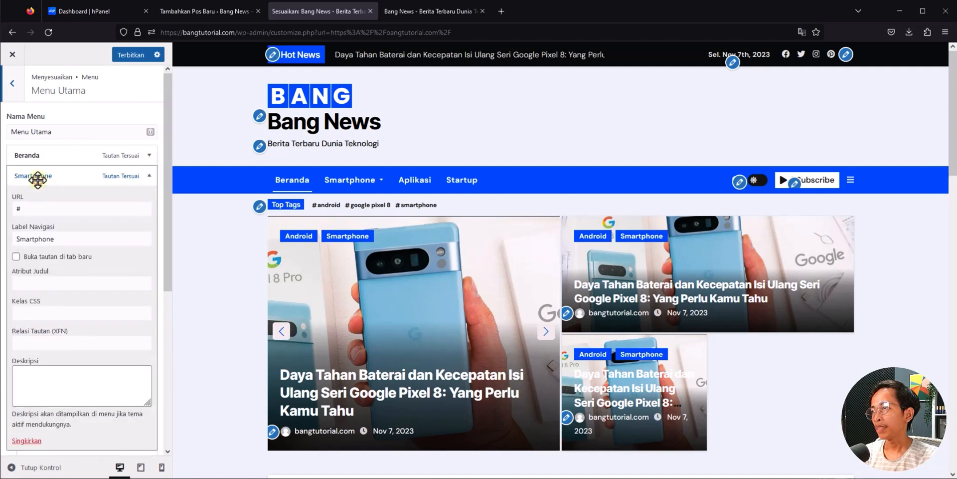
click(27, 441)
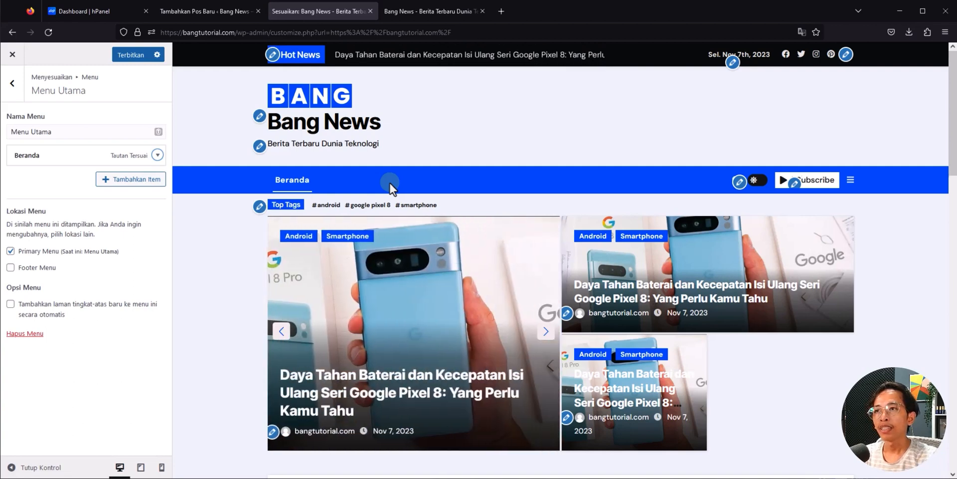
- Add the categories Smartphone, Android, iOS, Aplikasi and Startup to Menu Utama, with Android and iOS nested under Smartphone
click(106, 189)
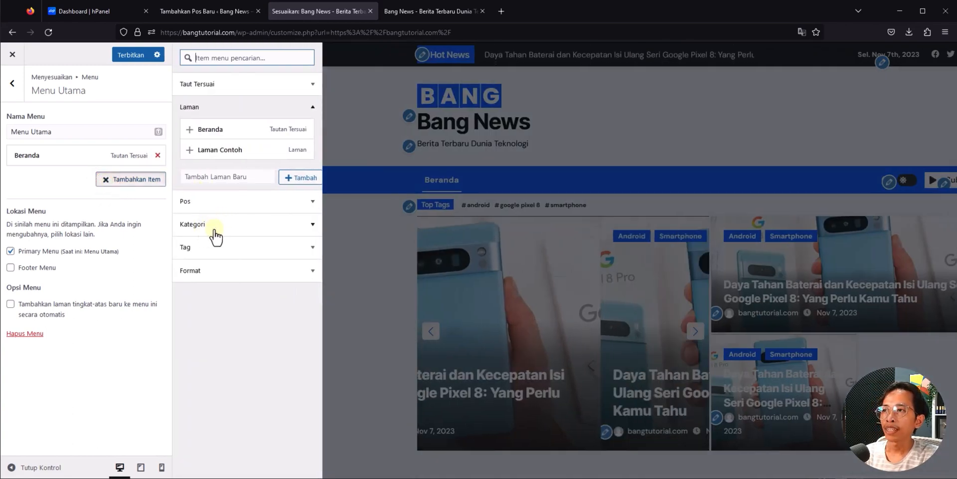
click(309, 225)
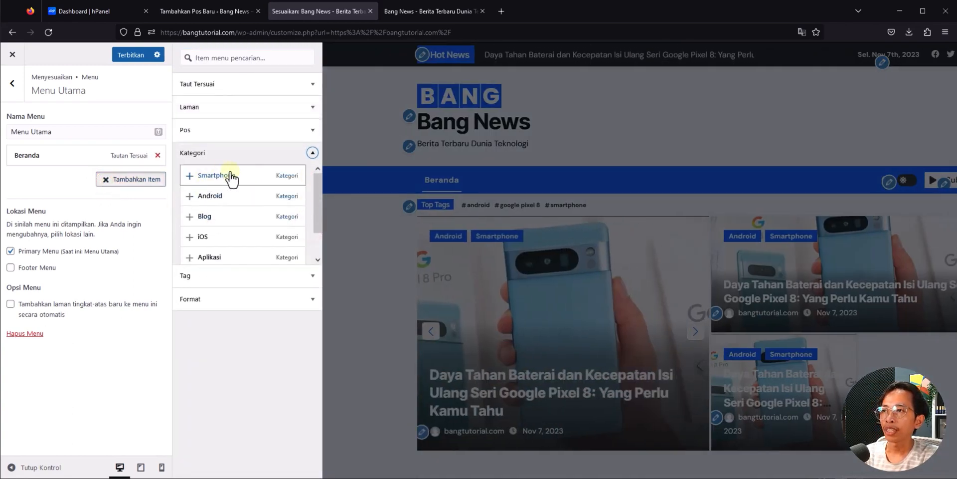
mouse_move(316, 193)
mouse_down()
mouse_move(318, 223)
mouse_move(313, 185)
mouse_up()
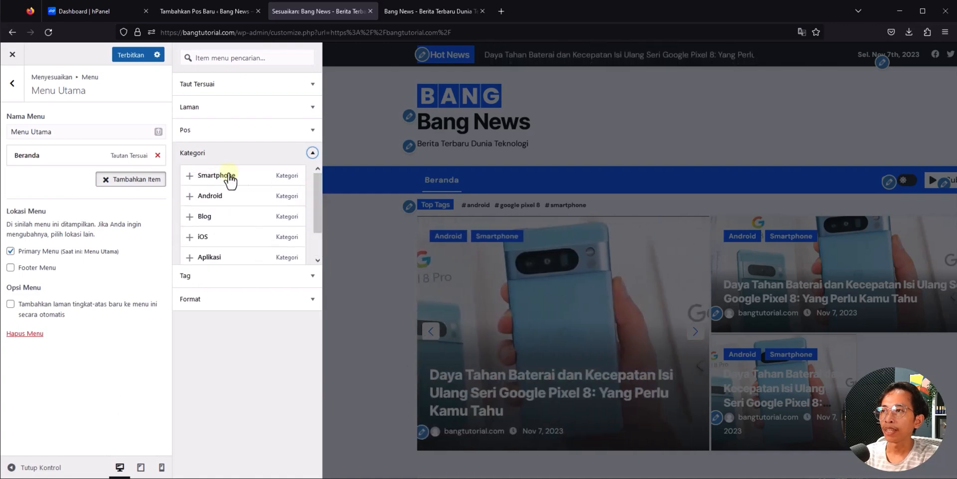
click(190, 175)
click(190, 196)
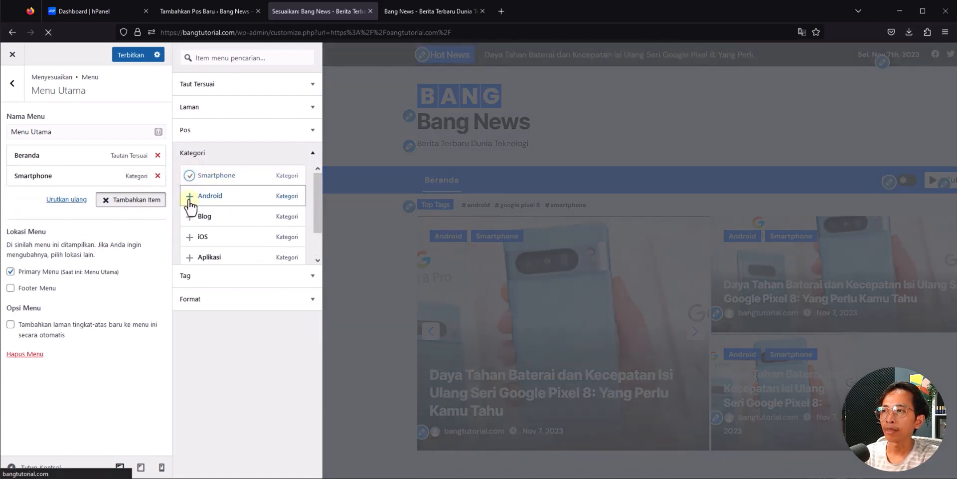
click(190, 236)
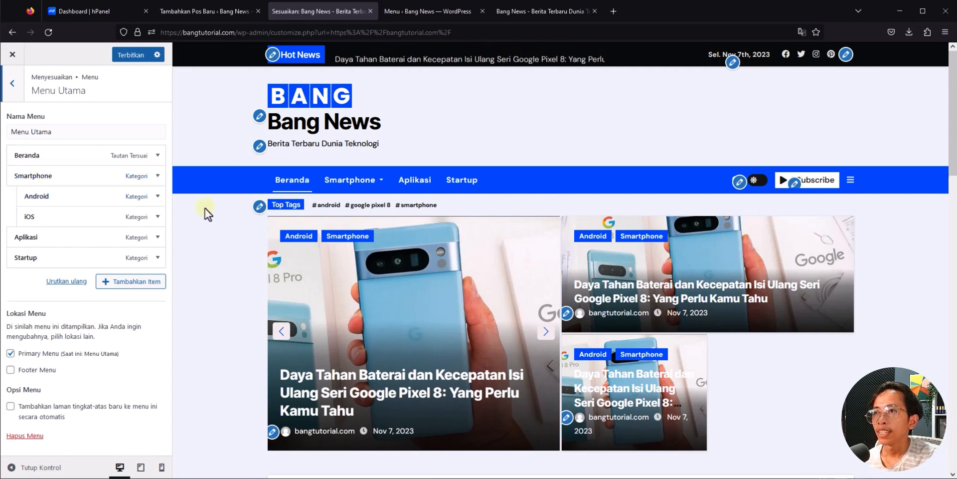
- Open the Android category from the Smartphone menu in the preview and check its article listing
mouse_move(351, 185)
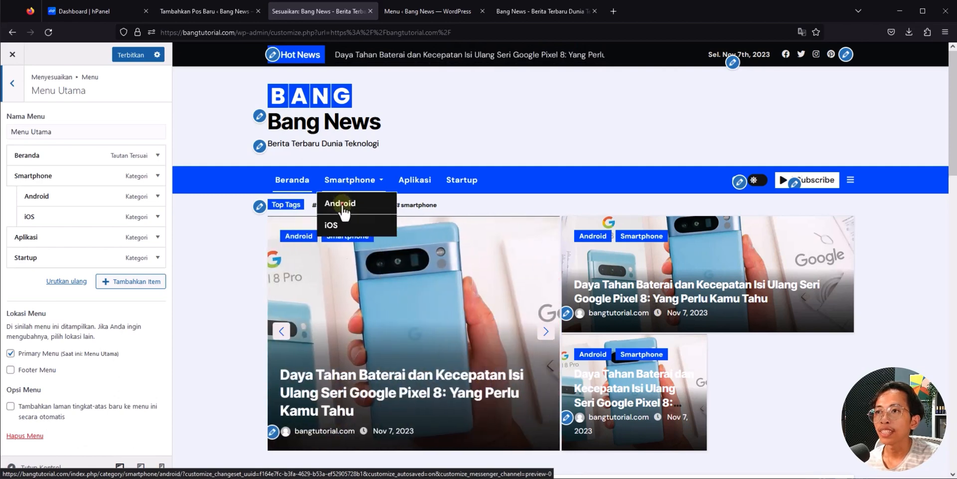
click(343, 208)
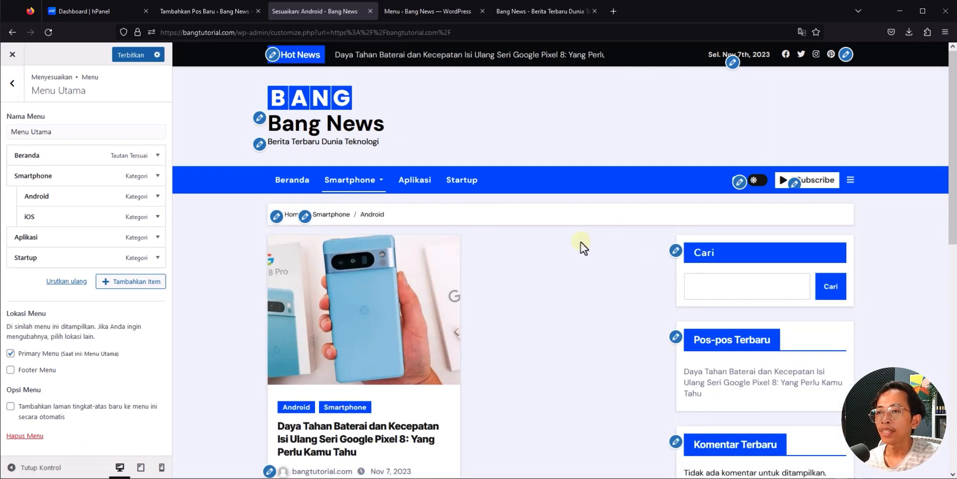
scroll(581, 242, down, 3)
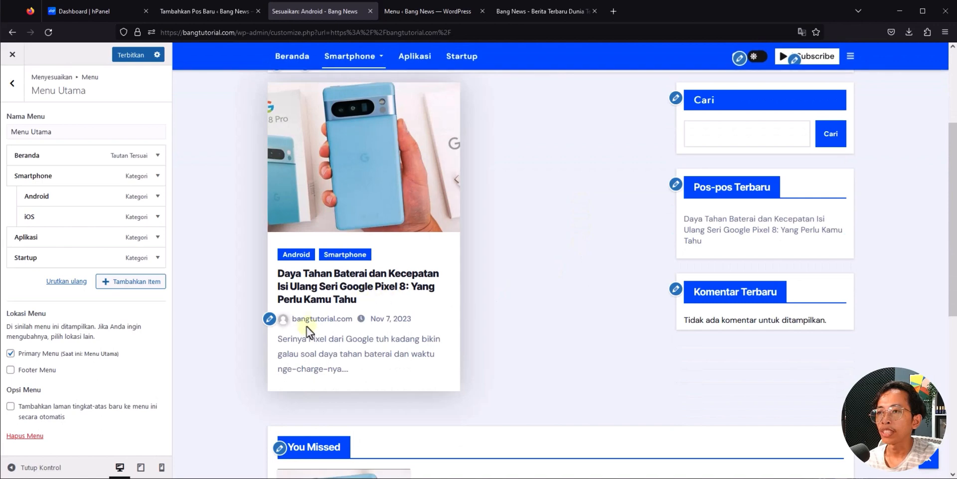
scroll(349, 335, up, 3)
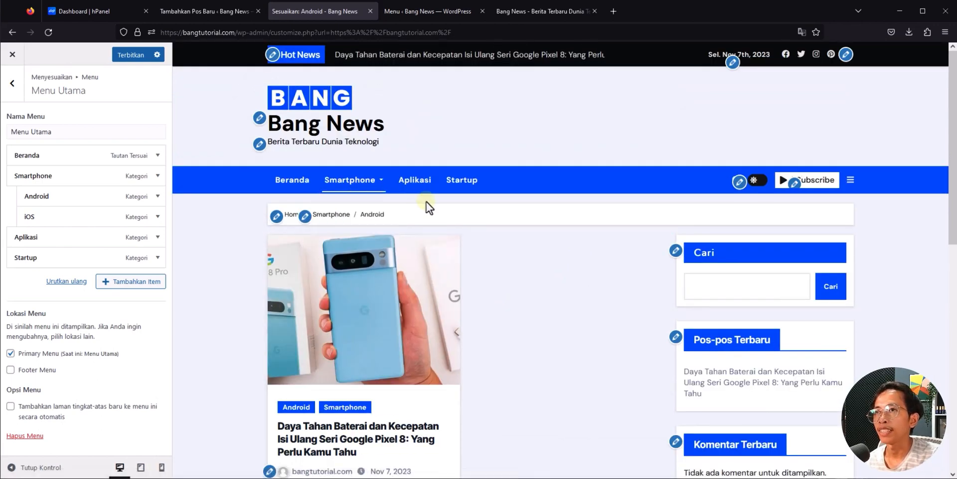
scroll(528, 272, down, 4)
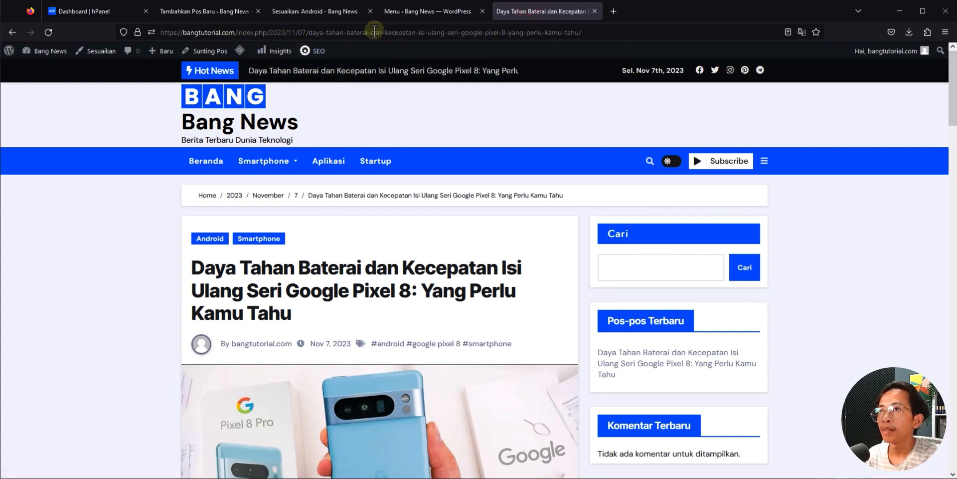
- Change the site's permalink structure to Nama tulisan, save it, and check the article page under its post-name URL
click(420, 14)
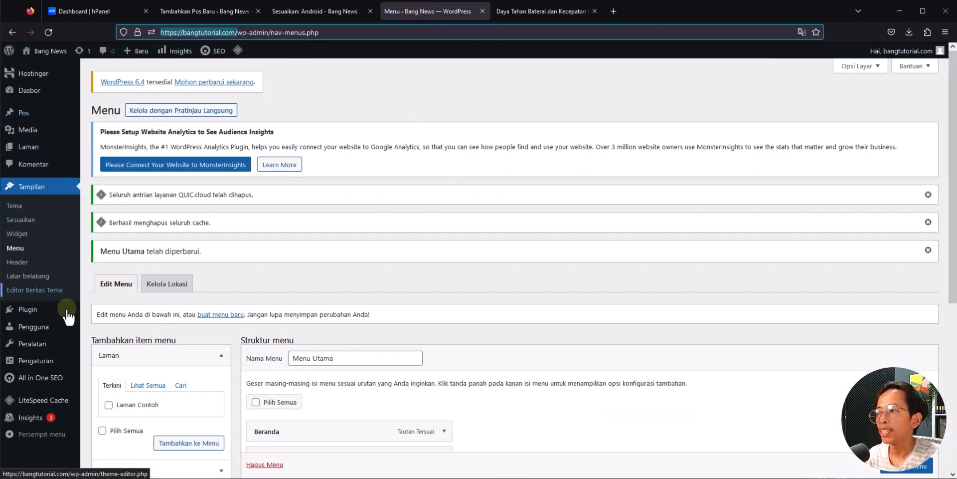
mouse_move(54, 369)
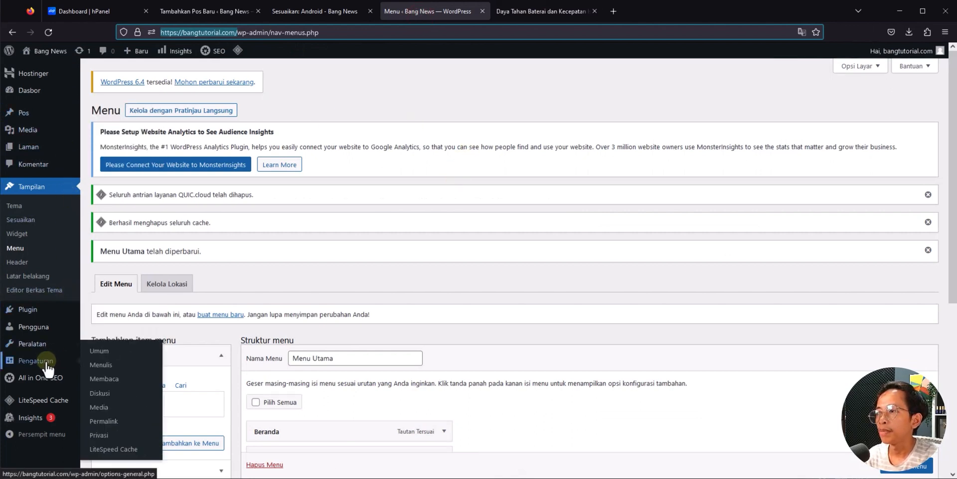
click(118, 424)
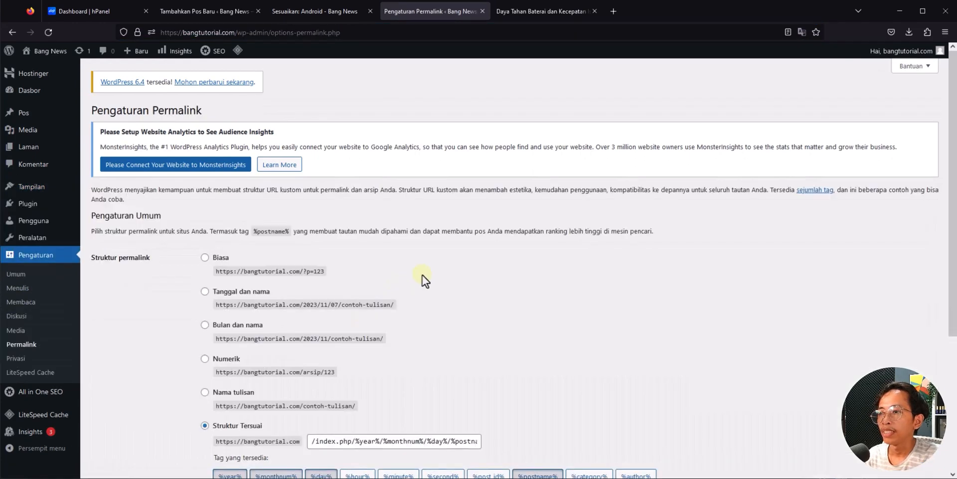
scroll(423, 275, down, 3)
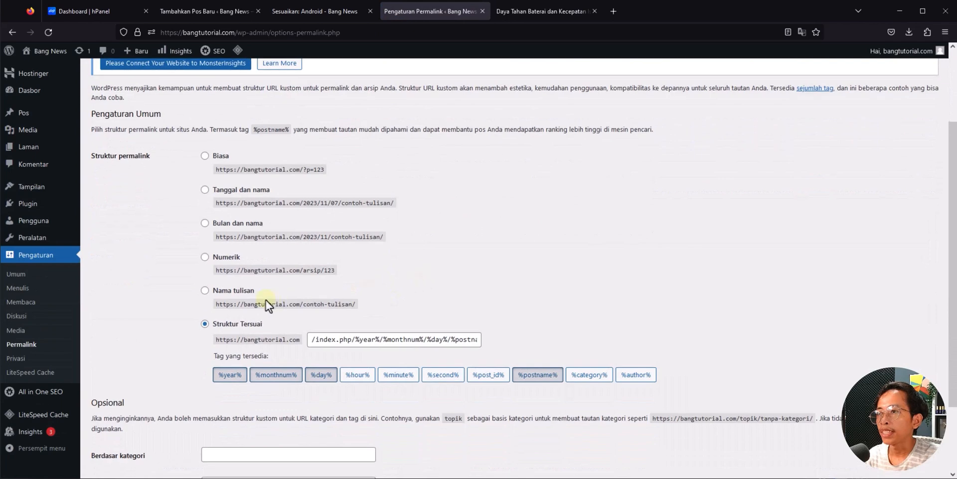
click(204, 290)
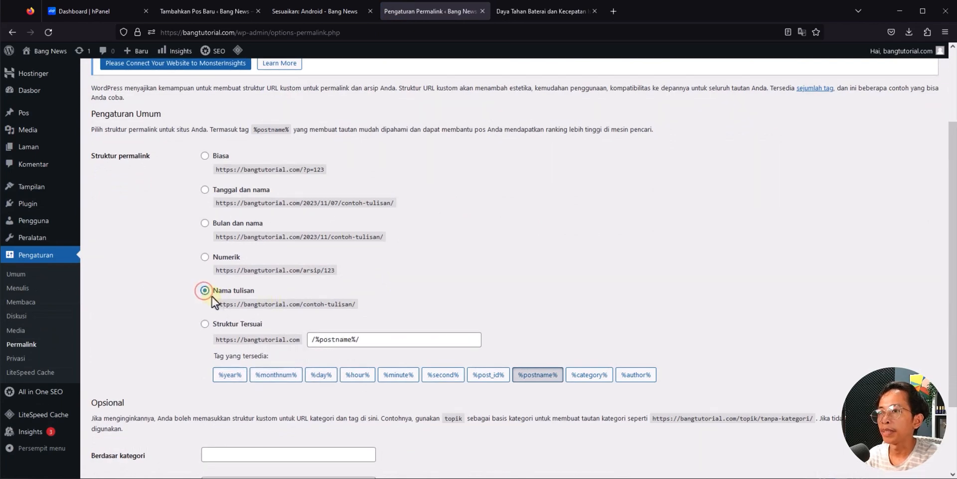
scroll(136, 393, down, 2)
click(130, 425)
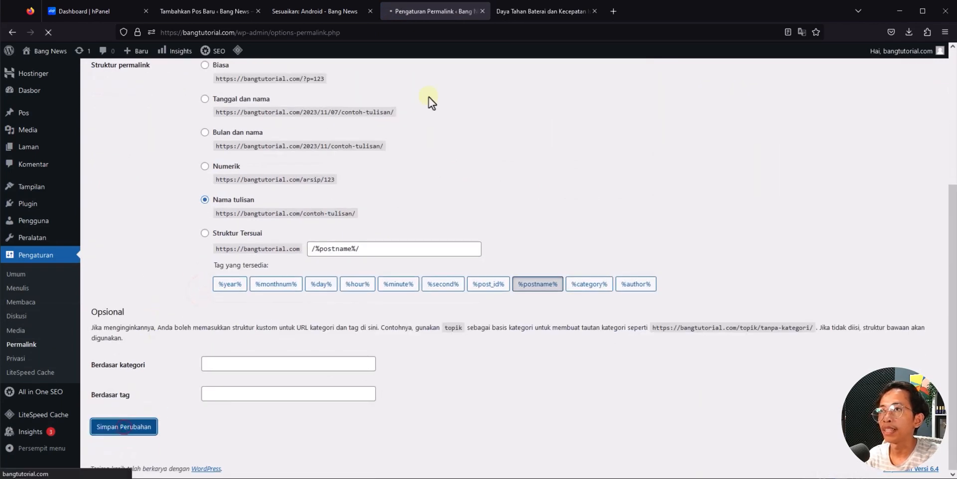
key(ctrl+Tab)
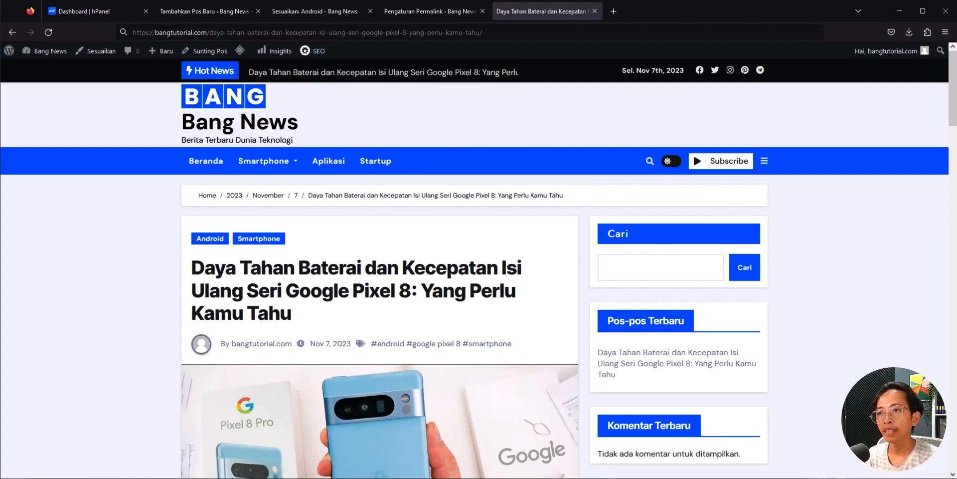
drag(953, 110, 953, 85)
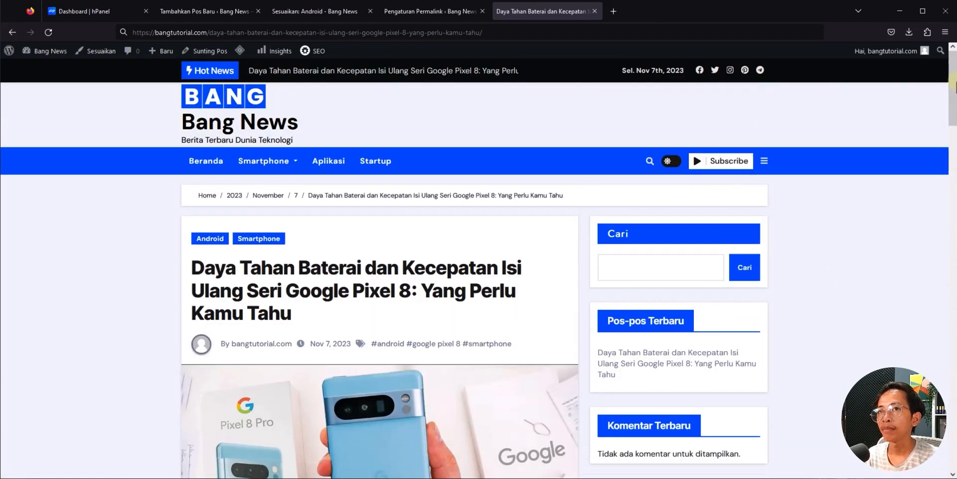